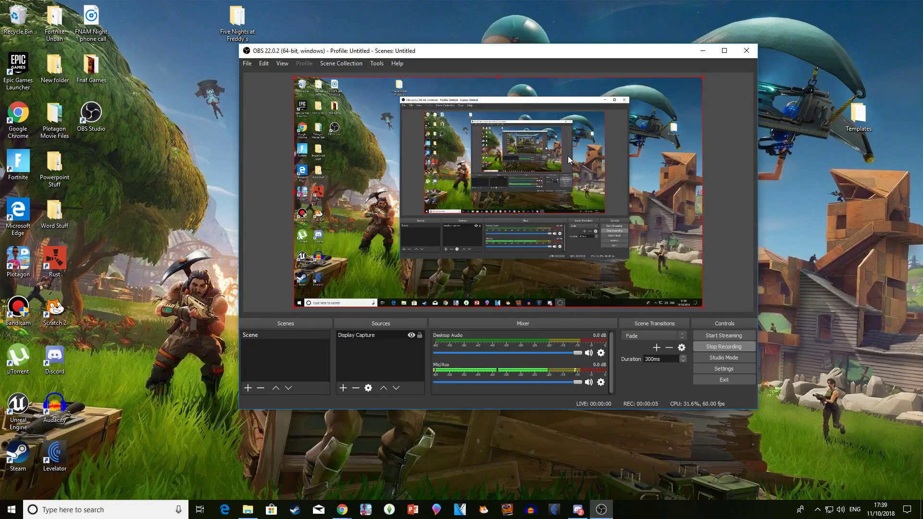
Step: Clear the recorder window off the desktop and create a desktop folder named "Five Nights At Stickfigure's"
drag(512, 51, 500, 45)
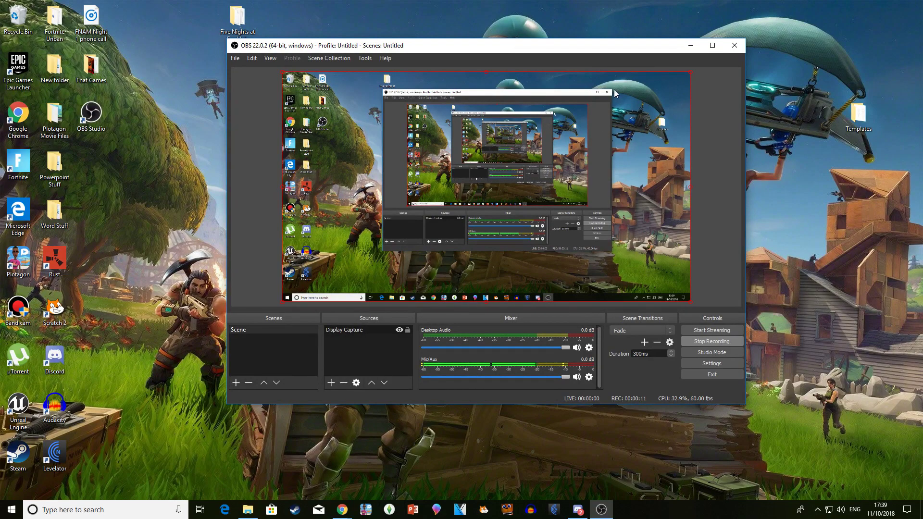
click(691, 45)
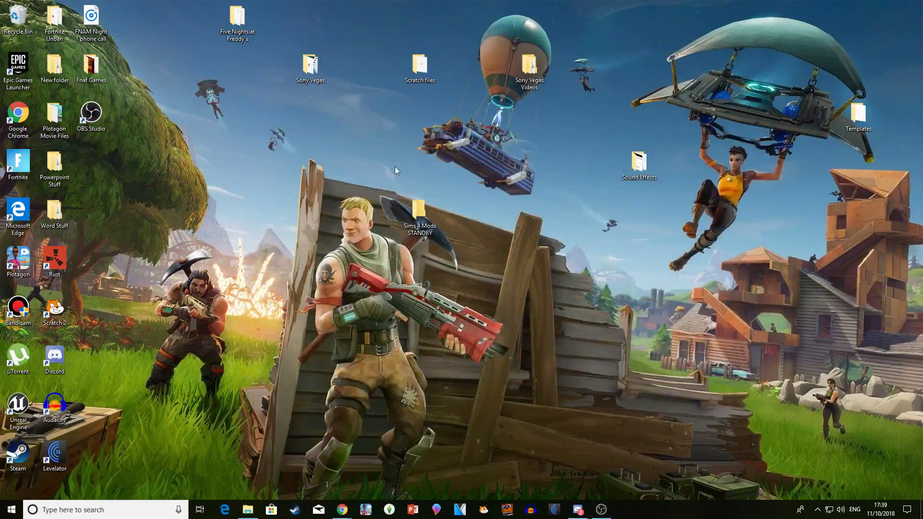
right_click(222, 162)
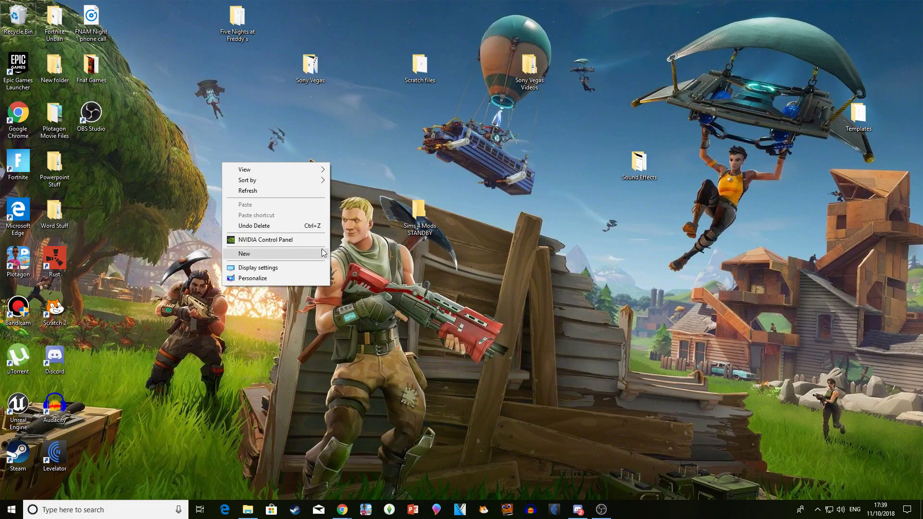
mouse_move(323, 253)
click(356, 254)
text(Five)
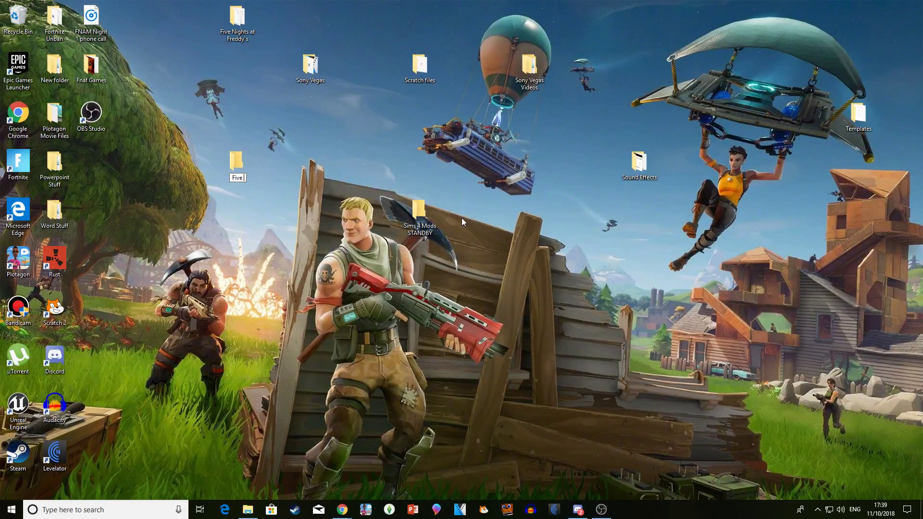
text( Nights At)
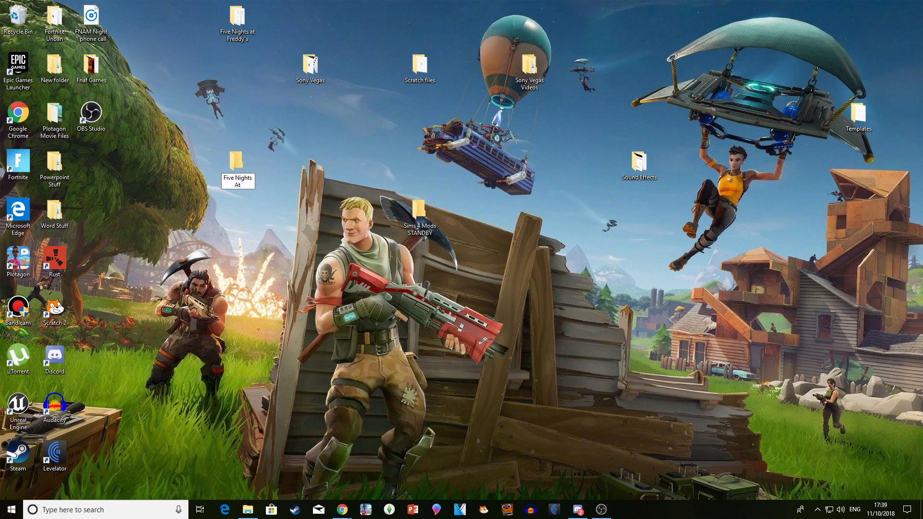
text(Stickfigure's)
click(461, 222)
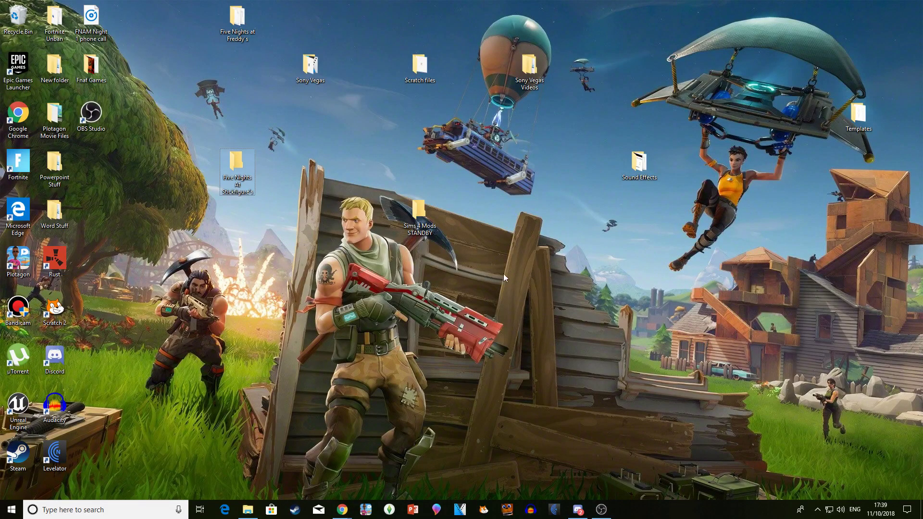
Step: Open the Five Nights At Stickfigure's folder and create a subfolder named "Night 1" inside it
double_click(243, 180)
drag(344, 10, 328, 38)
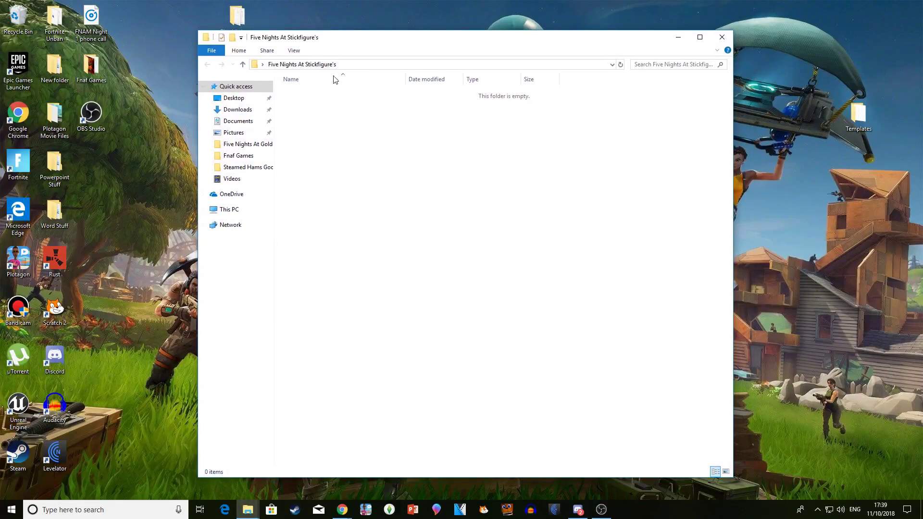
right_click(340, 183)
mouse_move(361, 298)
click(479, 297)
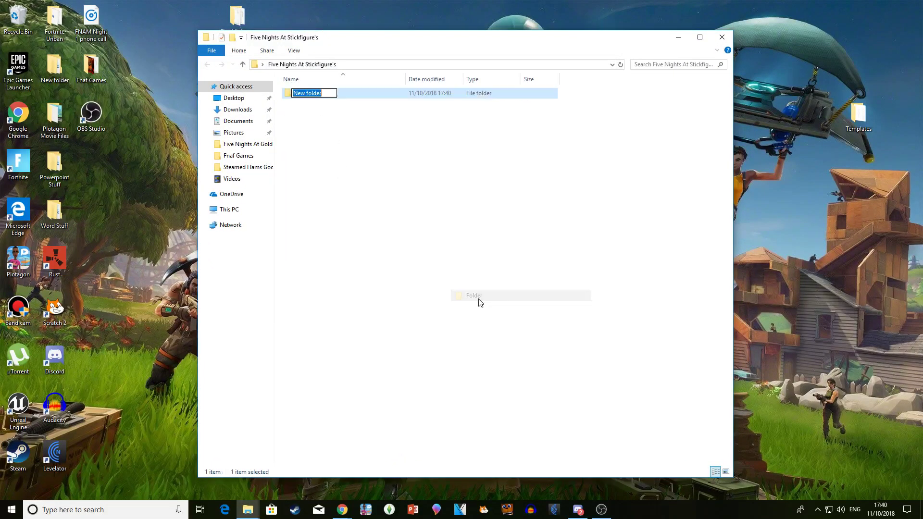
text(Night 1)
key(Return)
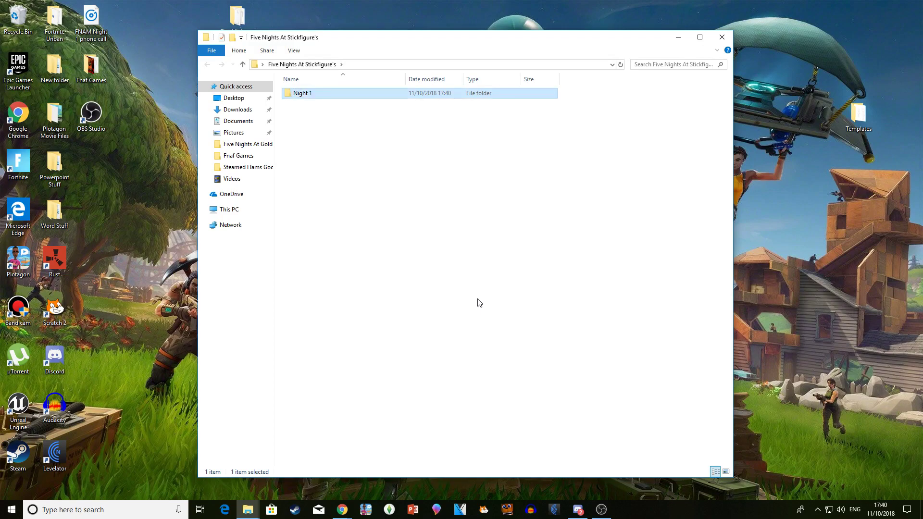
click(509, 202)
drag(402, 124, 406, 105)
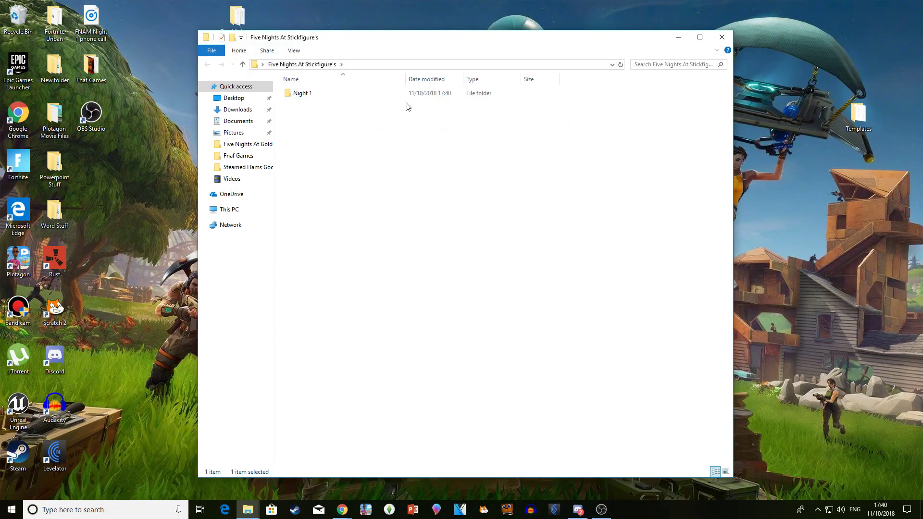
Step: Create a PowerPoint presentation named "Five Nights At Stickfigure's (Night 1)" inside the Night 1 folder
double_click(303, 94)
right_click(364, 167)
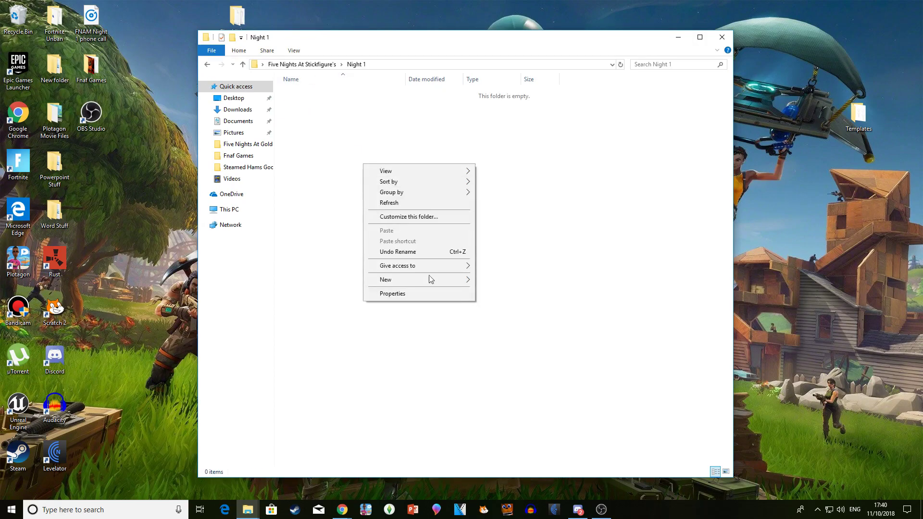
mouse_move(418, 280)
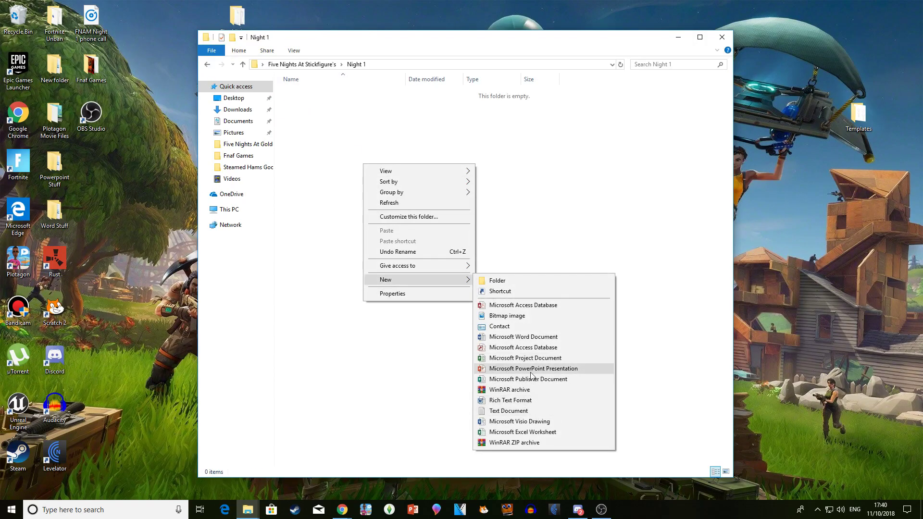
click(512, 369)
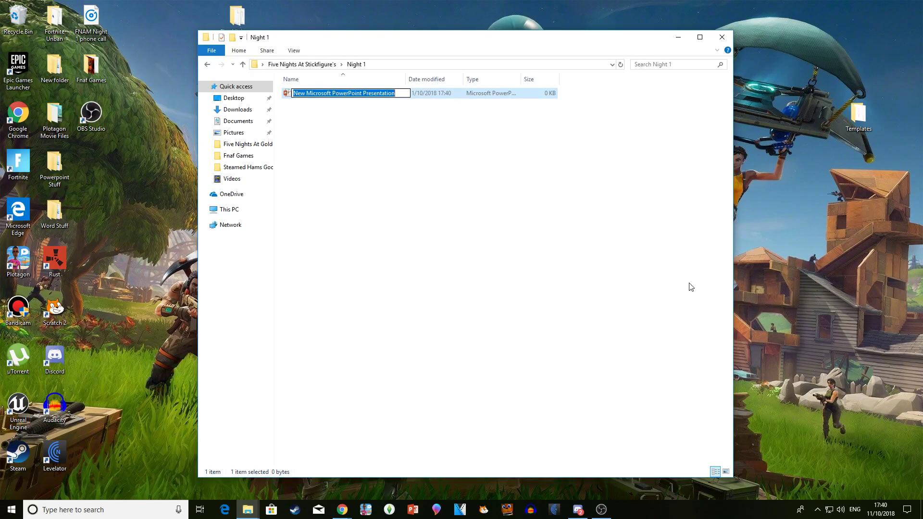
text(Five Nights At Stickfigure's (Ni)
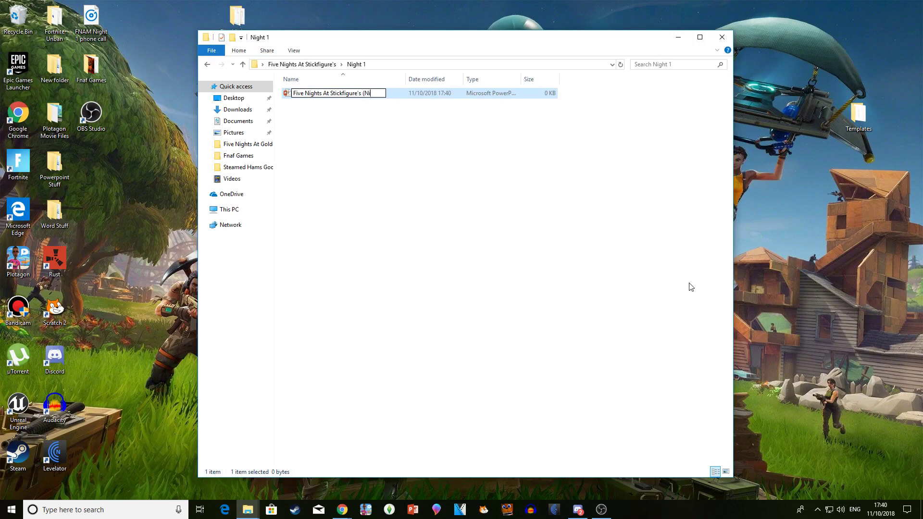
key(Return)
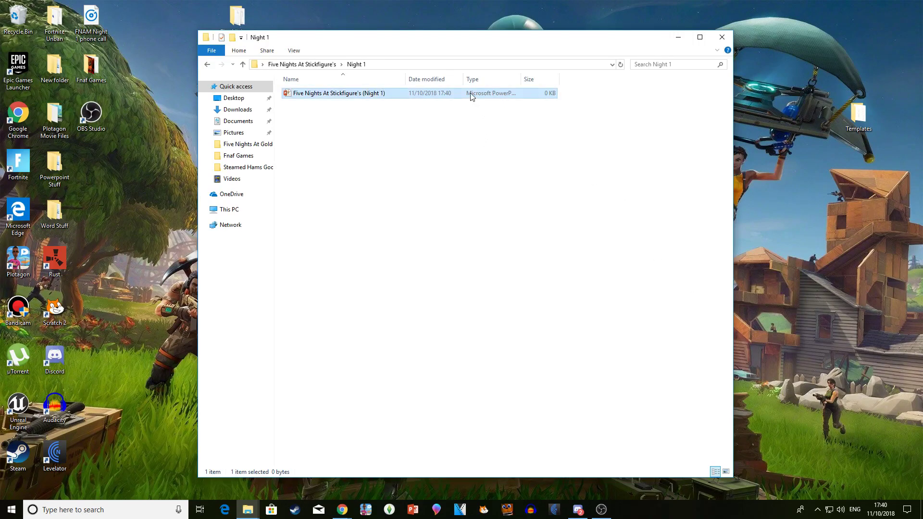
Step: Open the new presentation in PowerPoint, dismiss the activation wizard, and add a blank first slide
click(679, 36)
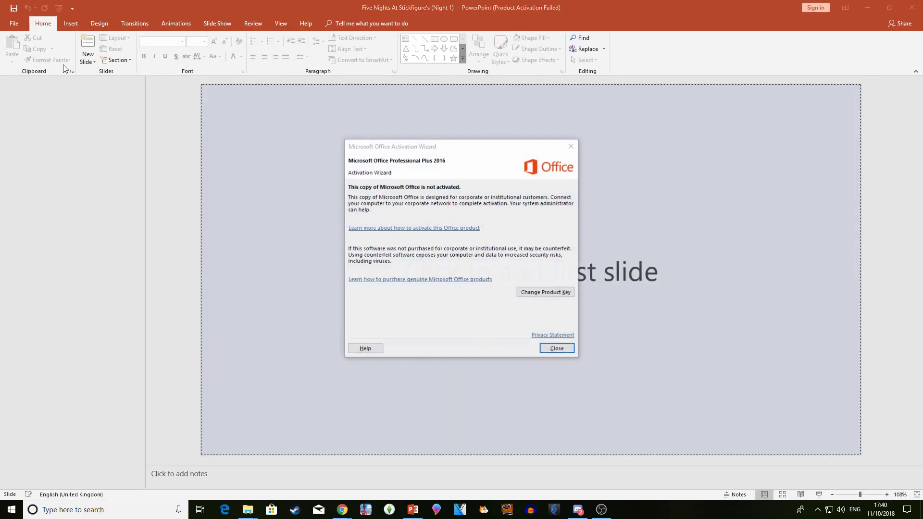
click(555, 349)
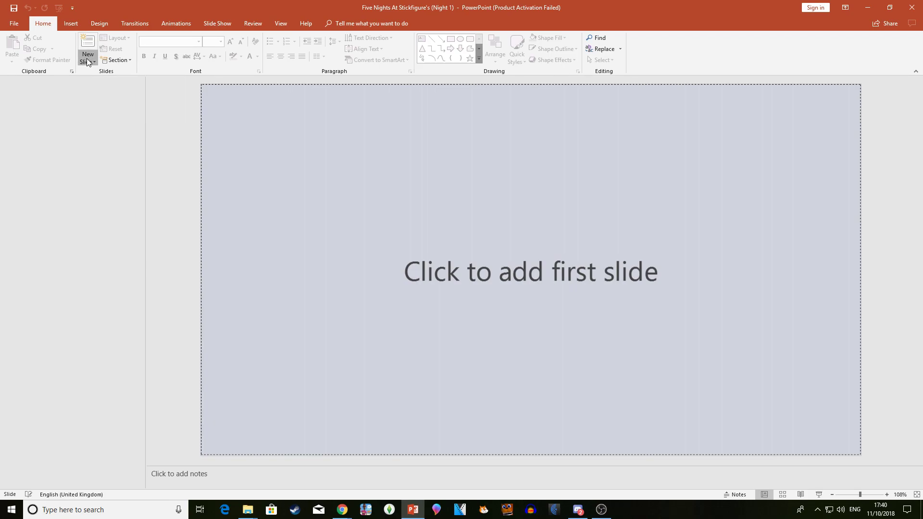
click(87, 60)
click(115, 177)
Step: Add three extra blank slides after the first one and delete all three
click(87, 42)
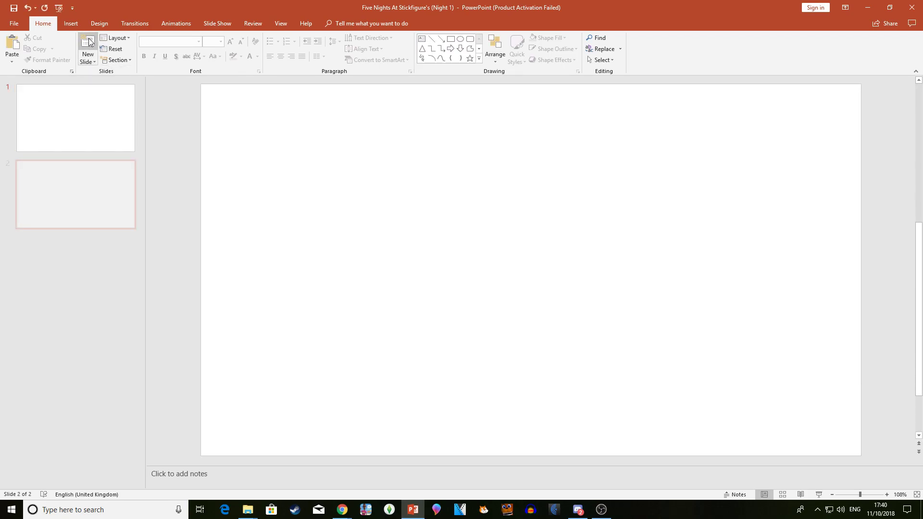
click(88, 43)
click(87, 43)
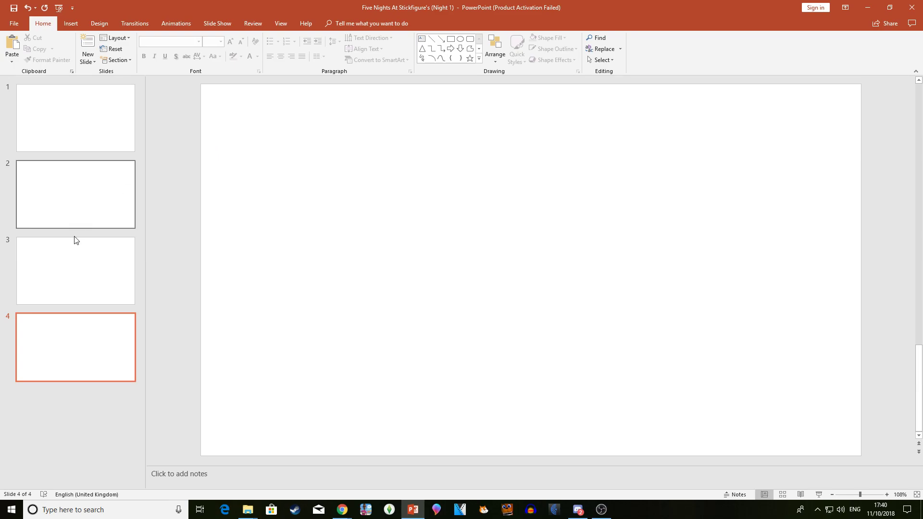
click(70, 323)
key(Delete)
key(Delete)
key(Delete)
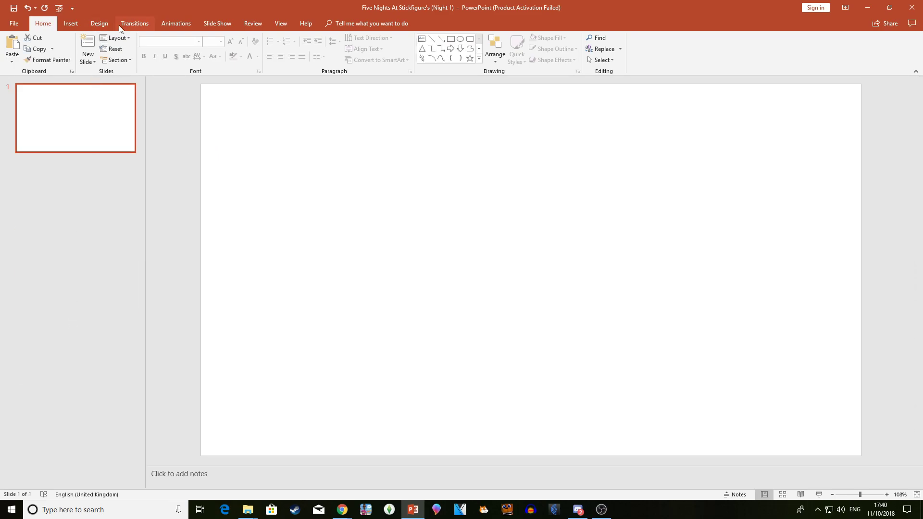
Step: Turn off advancing the slide on mouse click, and check the screen recording in OBS
click(129, 25)
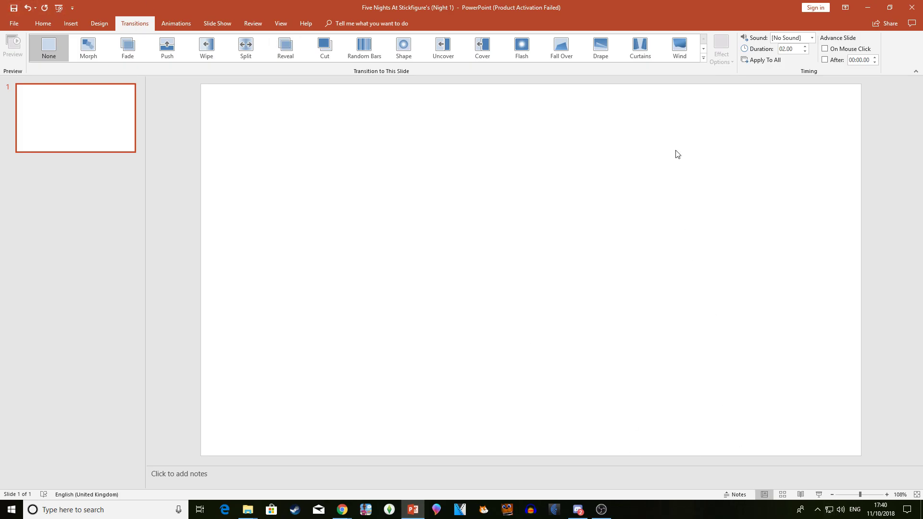
drag(623, 1, 412, 0)
drag(345, 5, 415, 3)
click(605, 508)
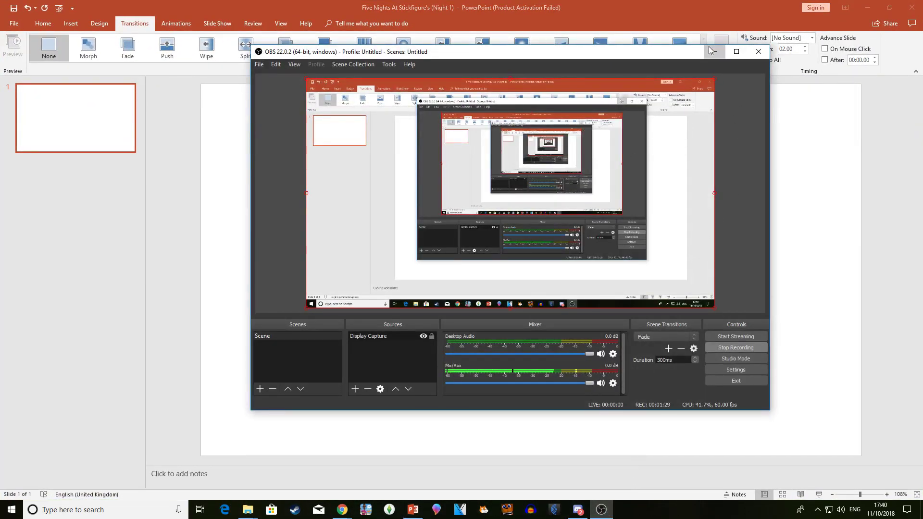
click(714, 51)
Step: Draw a rectangle, stretch it to cover the whole slide, and fill it with black
click(46, 25)
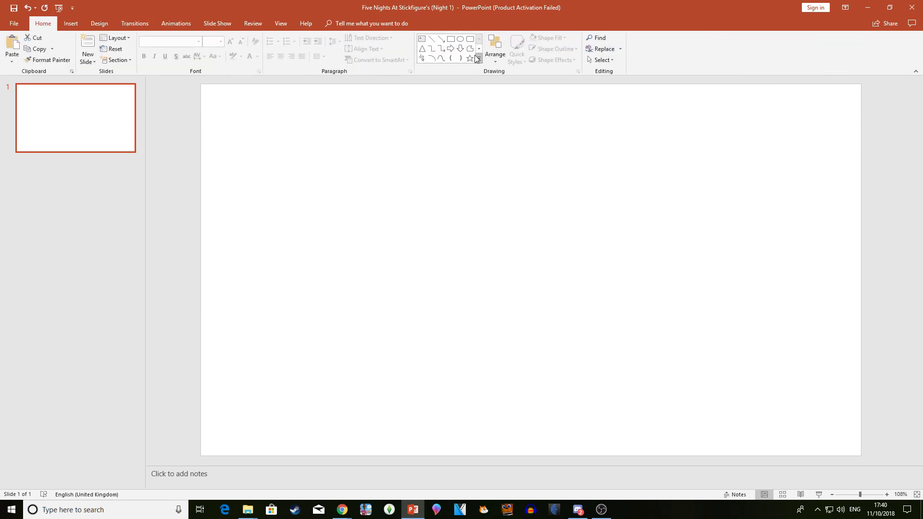
click(449, 38)
drag(244, 111, 292, 160)
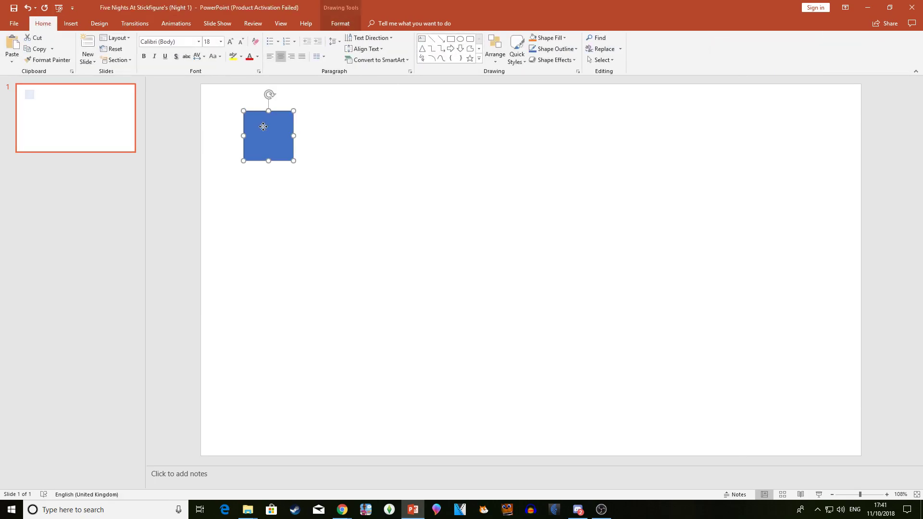
drag(261, 127, 219, 105)
drag(251, 135, 862, 457)
click(553, 40)
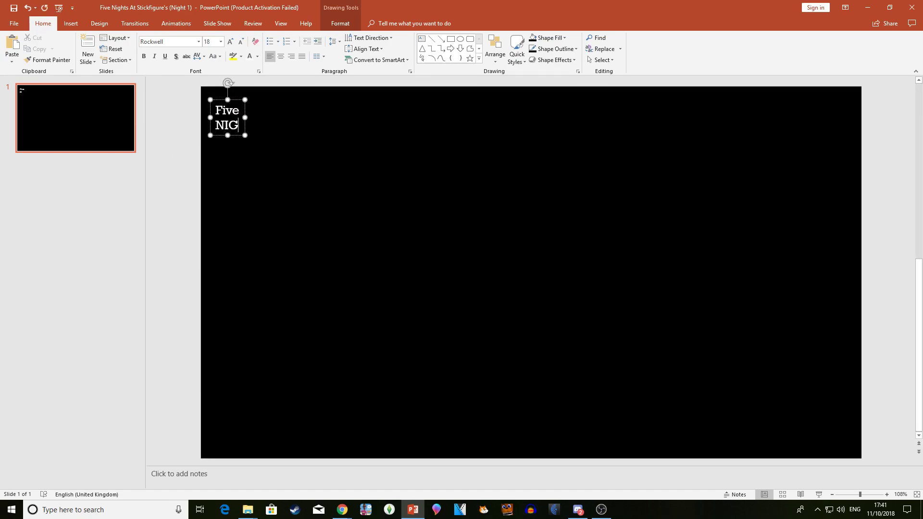
Step: Complete the white Rockwell title text as "Five Nights At Stickfigure's", with one word per line
text(Nights)
key(Return)
text(At)
key(Return)
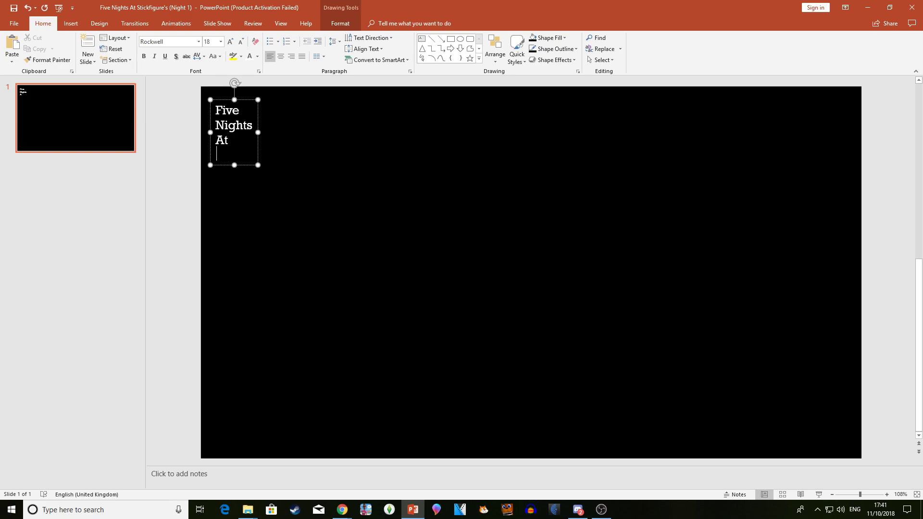
text(Stickfigure's)
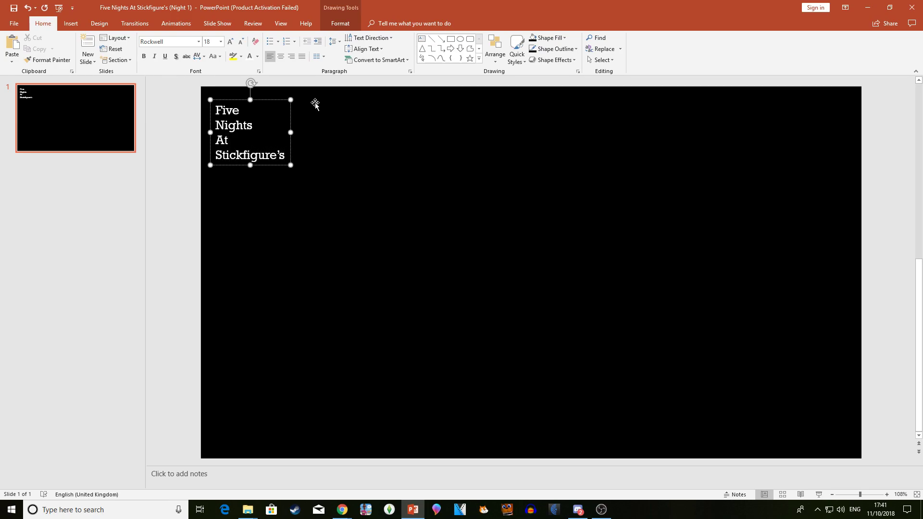
Step: Enlarge the title text to 54 pt and move it into the slide's upper-left corner
click(275, 100)
click(230, 41)
click(230, 42)
click(231, 42)
click(230, 41)
click(230, 41)
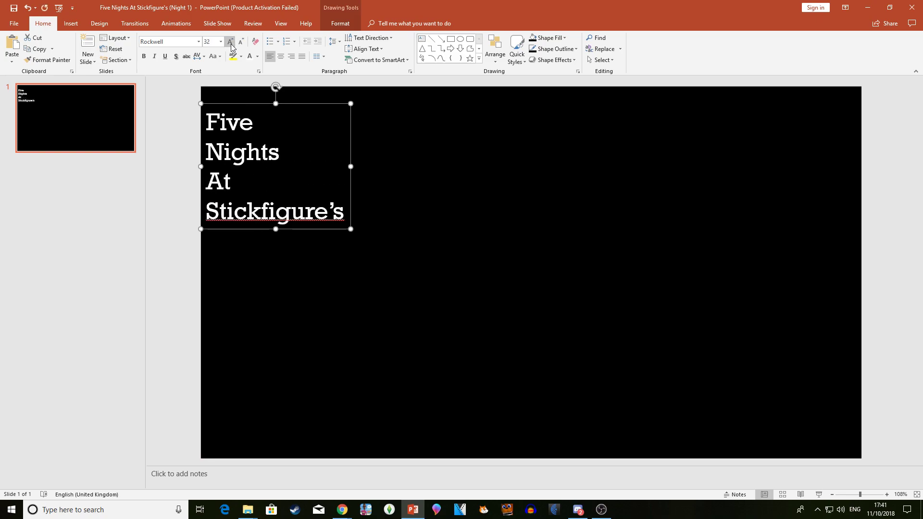
click(230, 41)
click(231, 41)
click(231, 43)
click(230, 43)
click(231, 43)
click(231, 43)
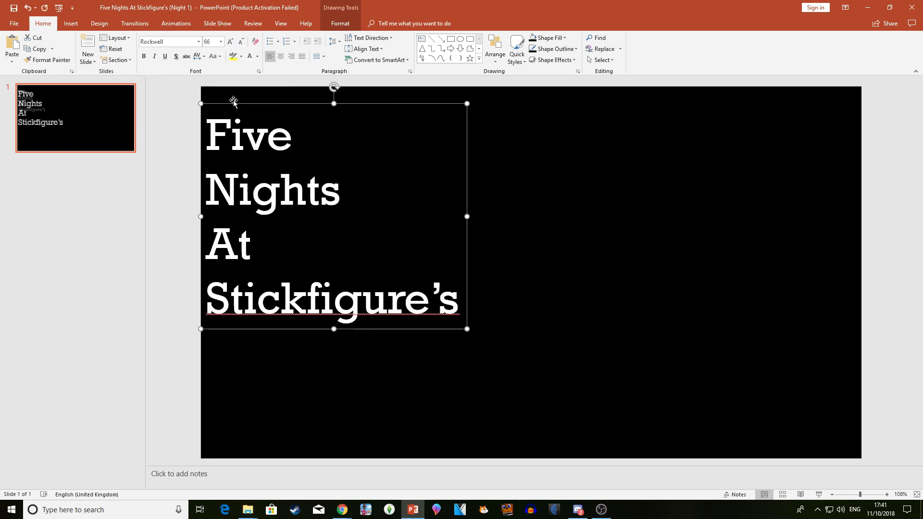
click(241, 42)
click(241, 42)
drag(217, 105, 222, 85)
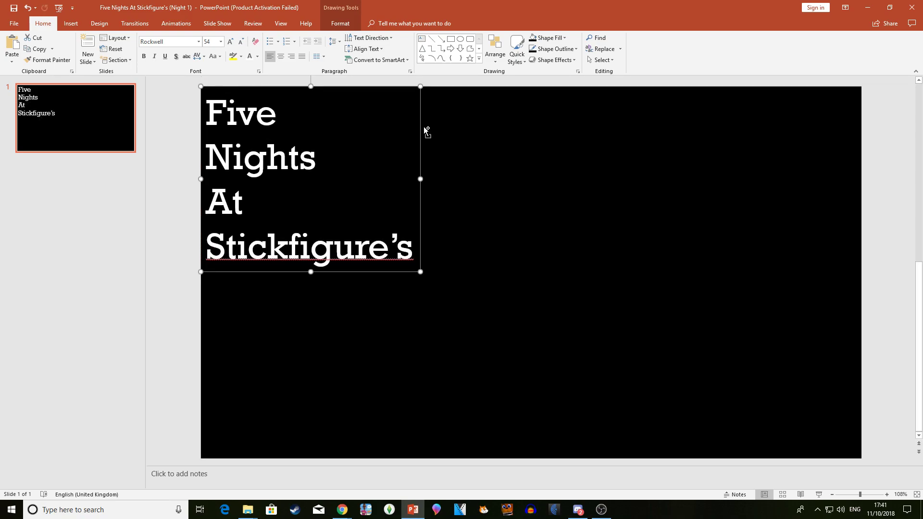
Step: Duplicate the title text box, place the copy in the empty area beside it, and replace its text with "New Game"
key(ctrl+c)
key(ctrl+v)
drag(387, 95, 672, 192)
click(706, 350)
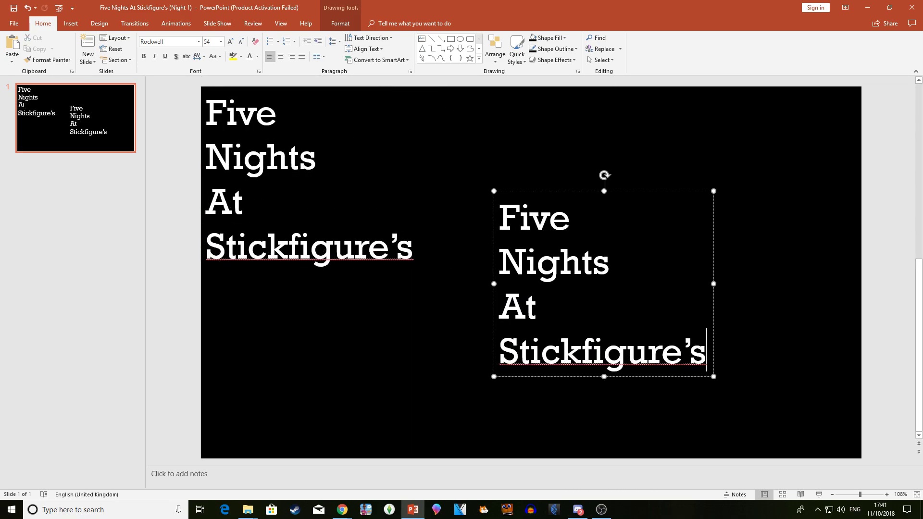
key(ctrl+a)
text(New Game)
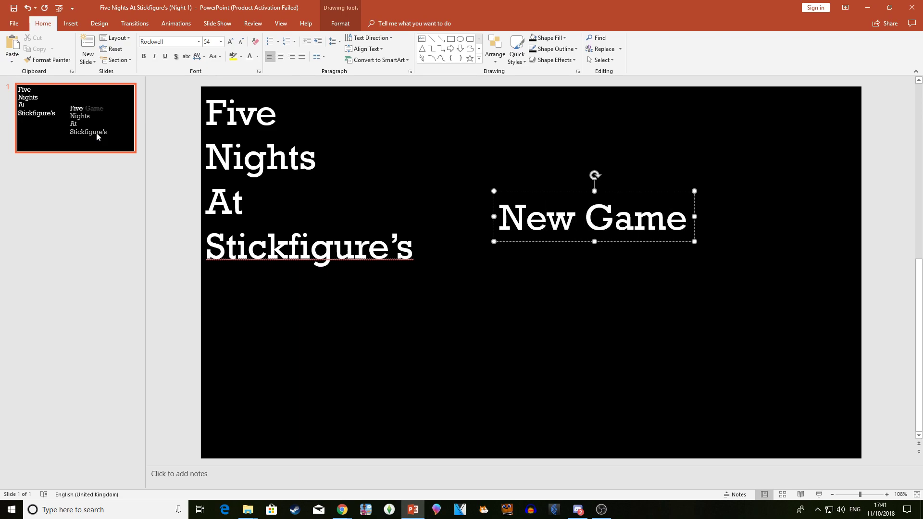
Step: Reduce the New Game text to 40 pt and move it below the title
click(632, 191)
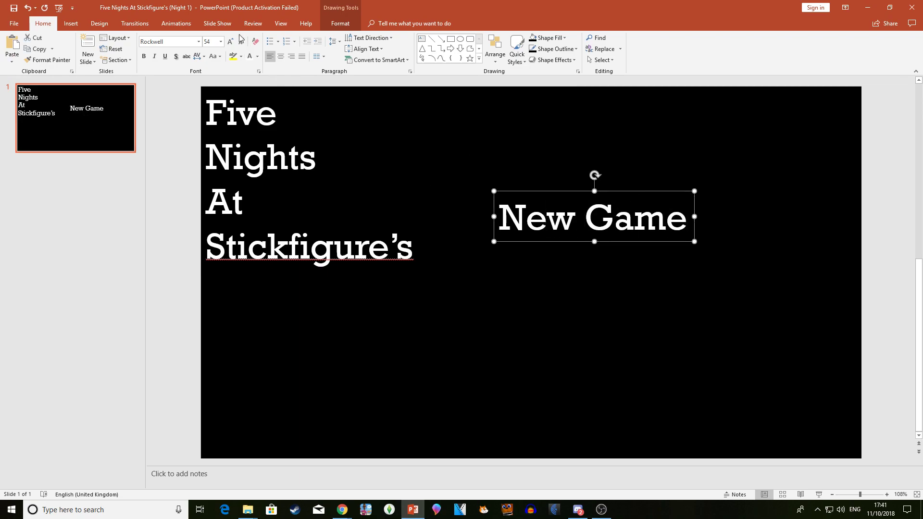
click(240, 42)
click(240, 42)
click(239, 43)
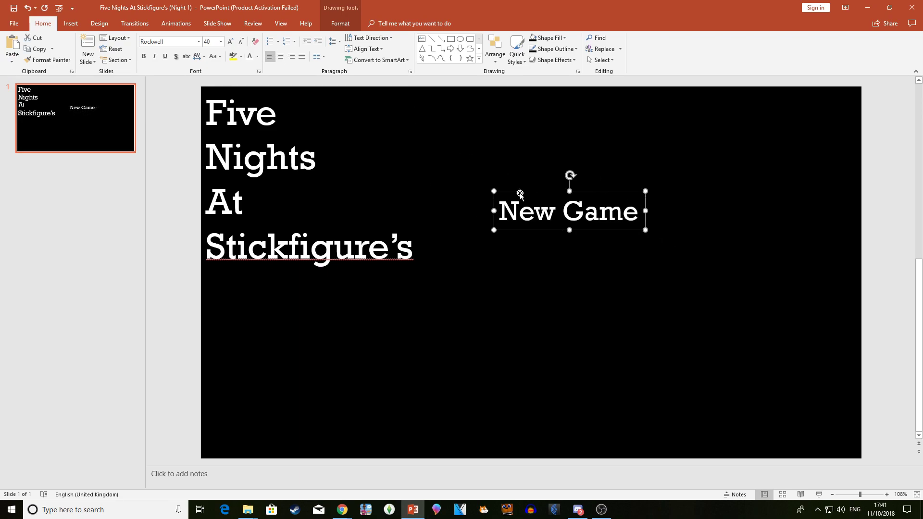
drag(519, 194, 235, 330)
Step: Duplicate the New Game text box, place the copy directly below it, and replace its text with "Continue"
key(ctrl+c)
key(ctrl+v)
text(Con)
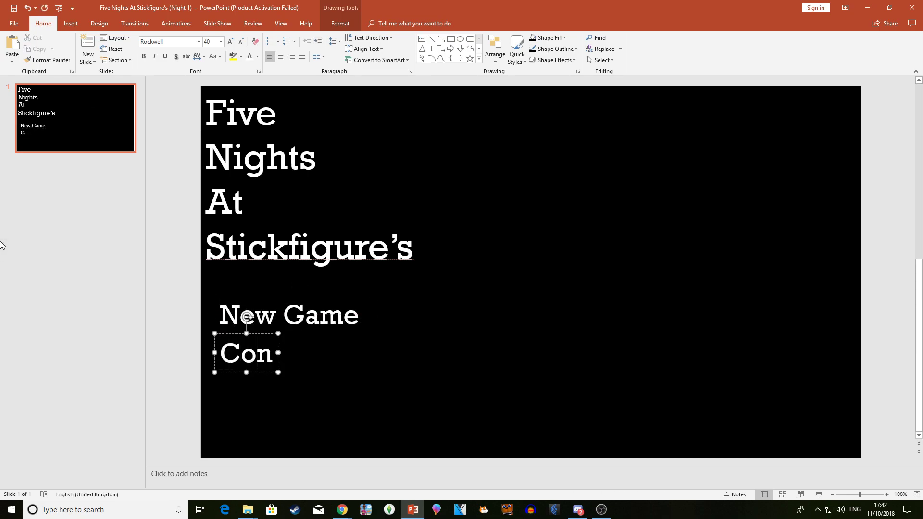
text(tinue)
Step: Duplicate the Continue text box, replace the copy's text with "Exit Game", and place it below Continue
click(284, 332)
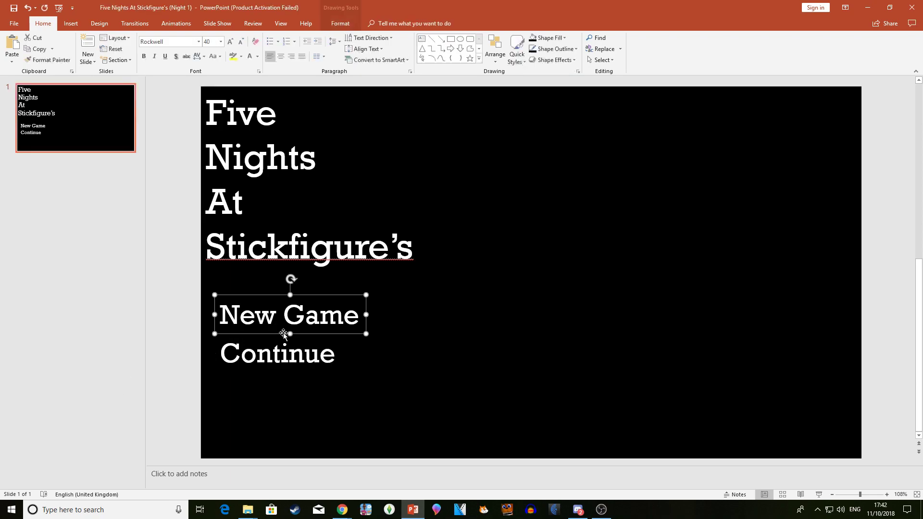
click(241, 353)
click(239, 334)
key(ctrl+c)
key(ctrl+v)
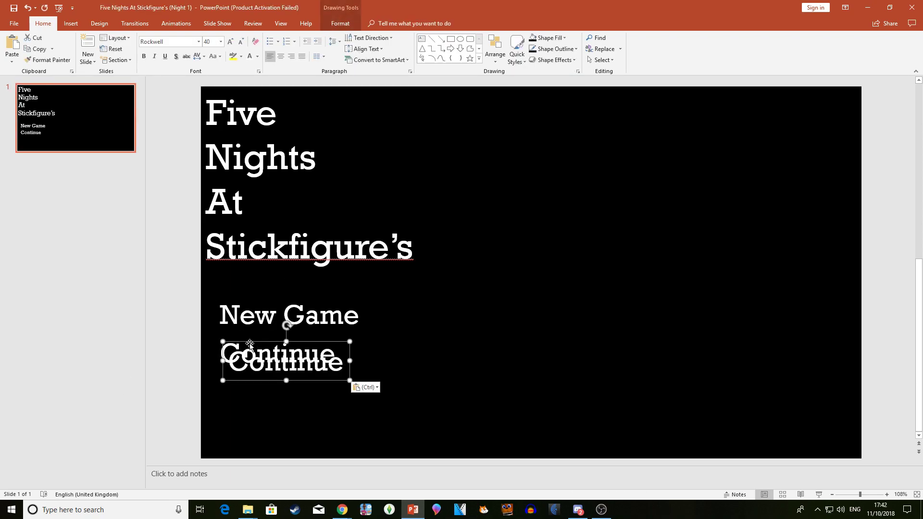
drag(250, 342, 540, 217)
text(Exit Game)
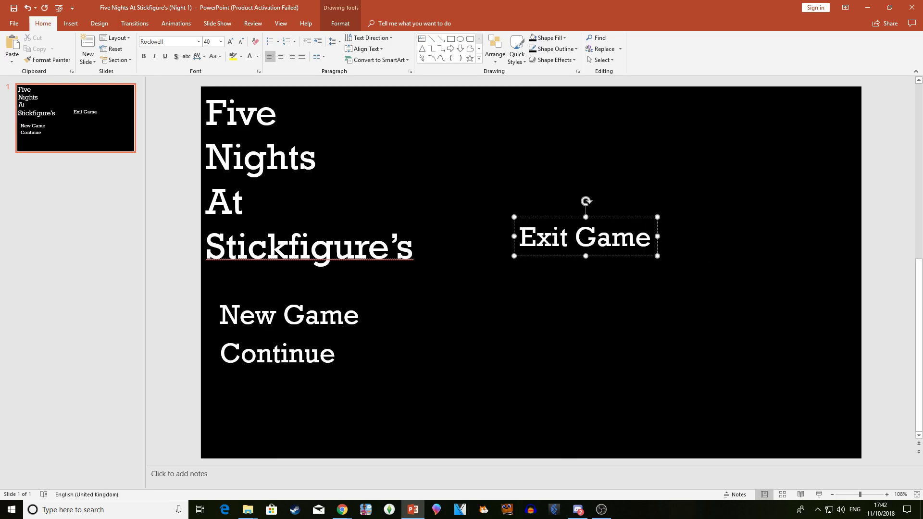
drag(621, 218, 326, 376)
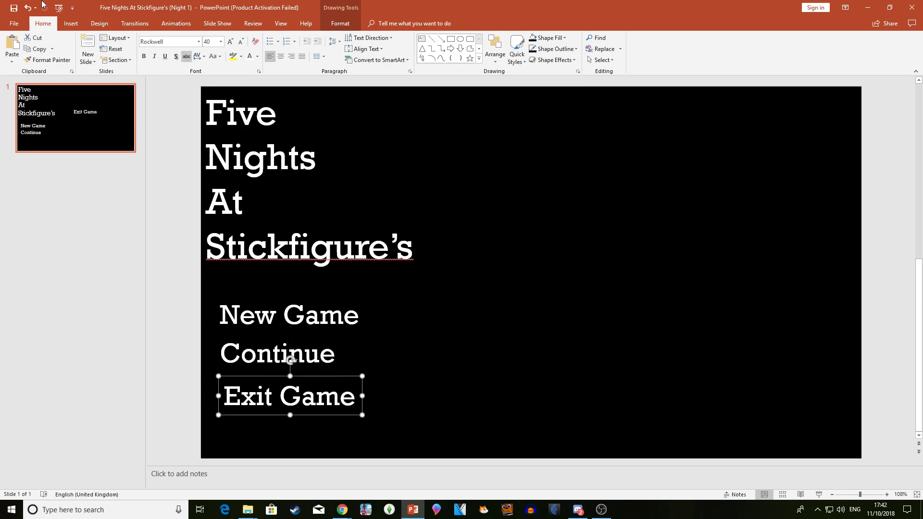
Step: Try a hyperlink click action on the Exit Game text box, then delete the text box
click(70, 24)
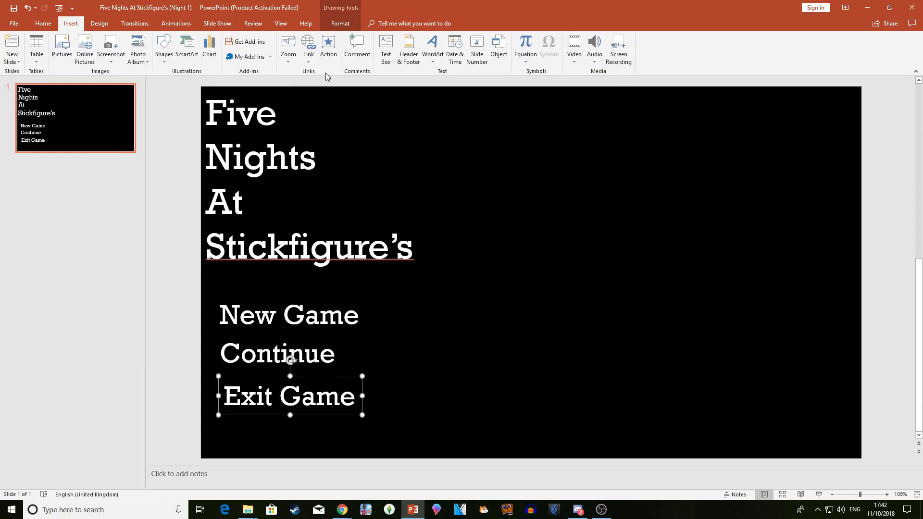
click(328, 47)
click(395, 213)
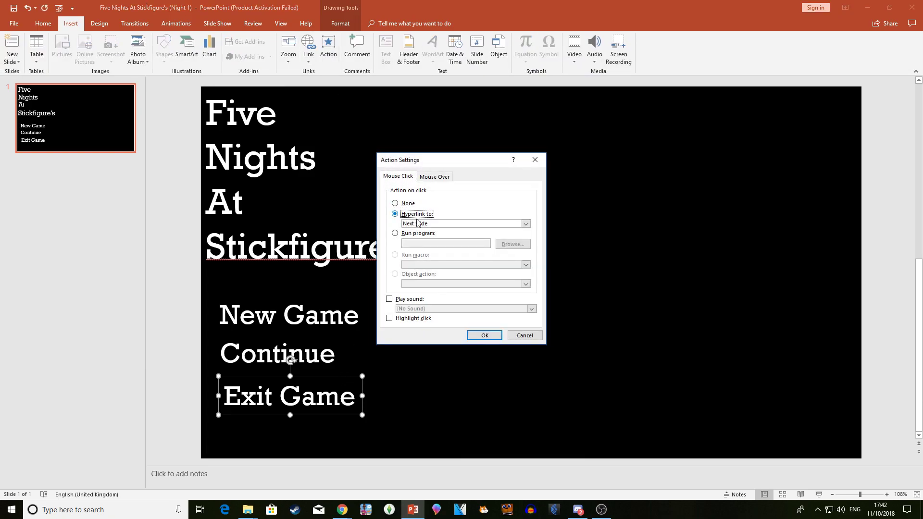
click(525, 223)
click(417, 288)
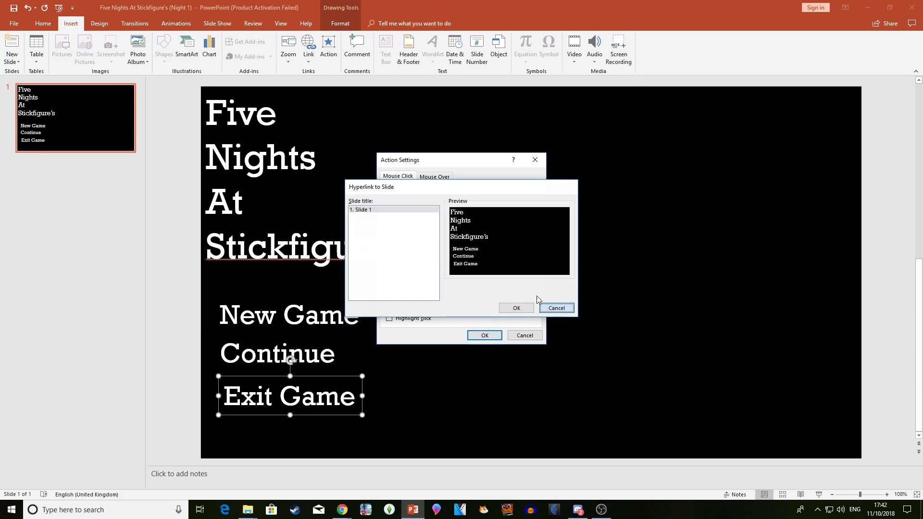
click(542, 308)
click(447, 223)
click(424, 278)
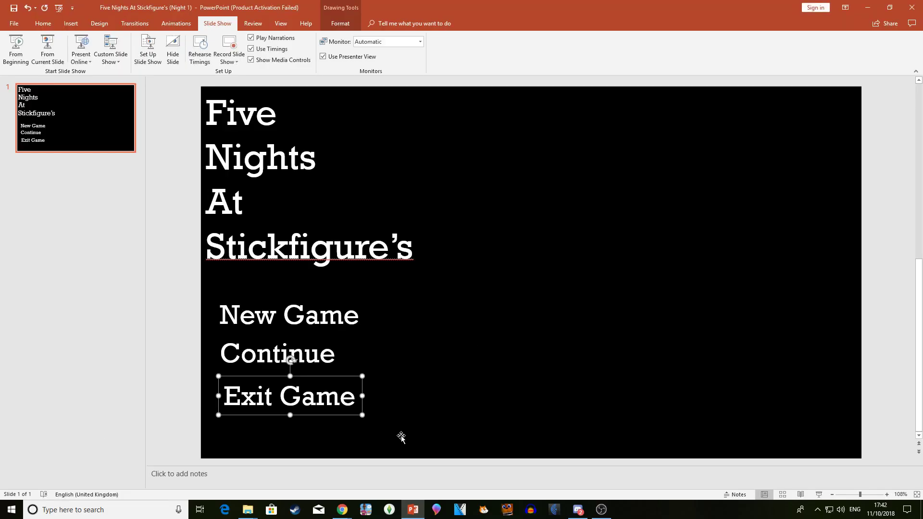
drag(290, 360, 340, 340)
key(Delete)
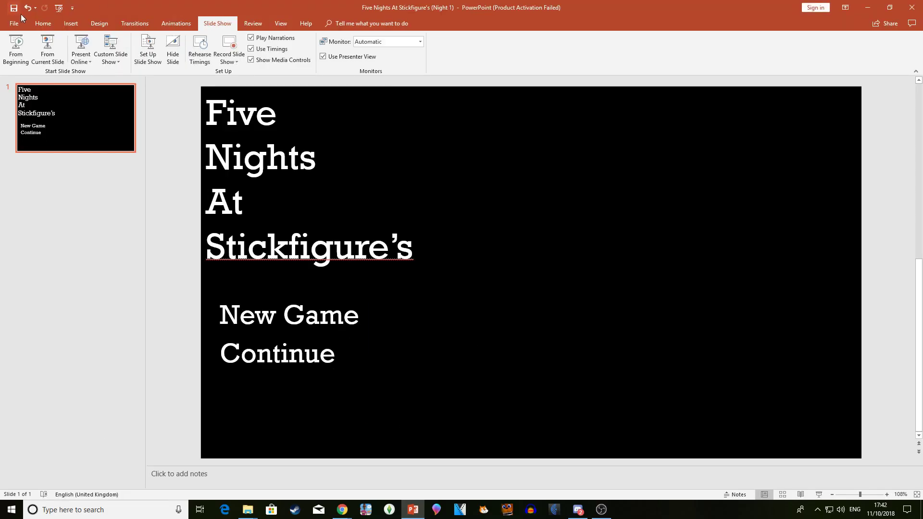
click(43, 23)
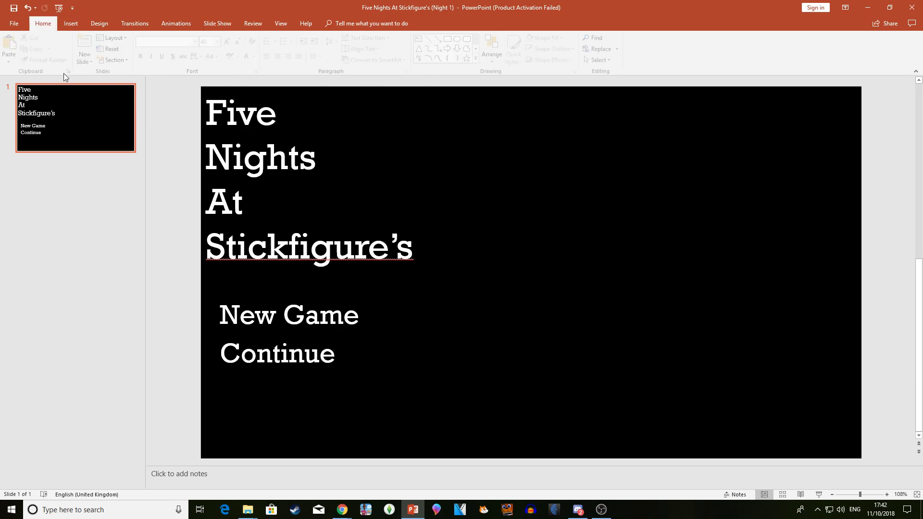
click(451, 39)
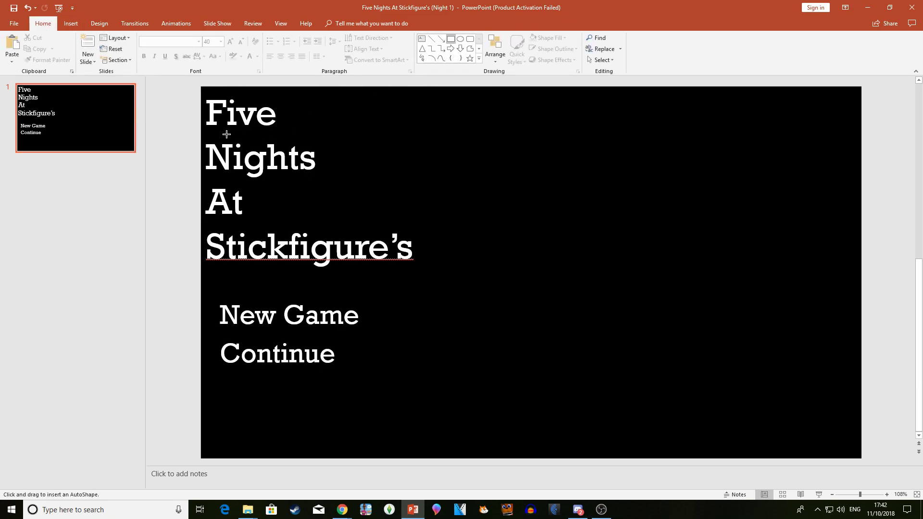
click(460, 39)
drag(447, 194, 530, 294)
drag(488, 249, 552, 229)
key(Delete)
Step: Open the Stick Figure presentation from the desktop's Templates folder and copy its stick figure
drag(511, 7, 445, 154)
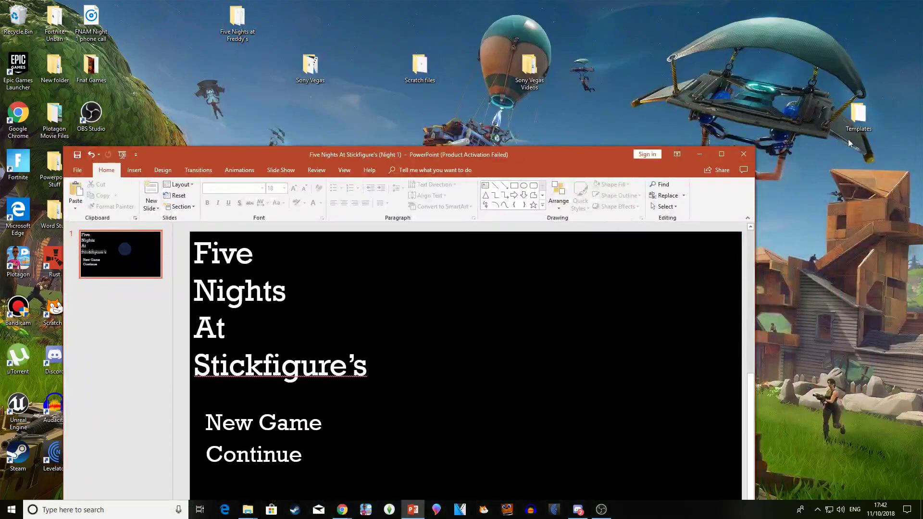
double_click(852, 124)
double_click(852, 124)
click(444, 107)
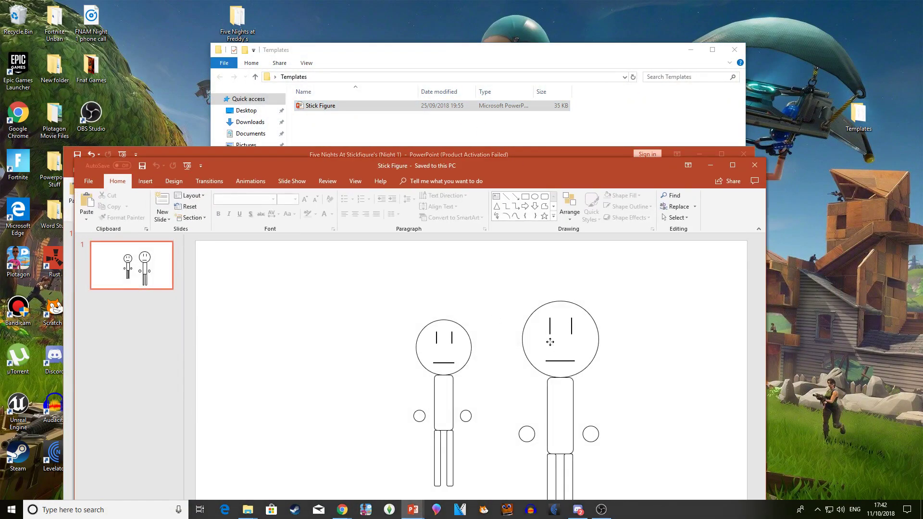
click(550, 341)
click(718, 163)
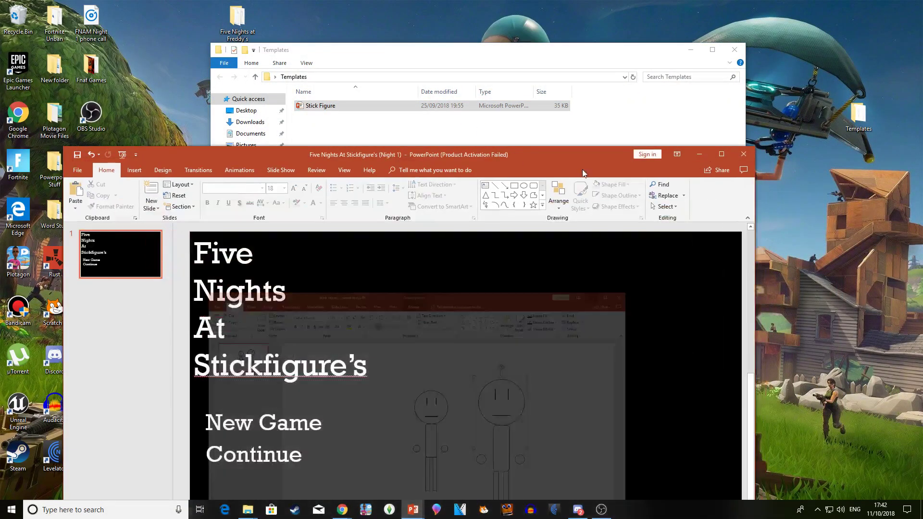
Step: Return to the Night 1 presentation and paste two overlapping white stick figures at the slide's lower right
double_click(583, 173)
key(ctrl+v)
mouse_move(652, 190)
mouse_down()
mouse_move(751, 202)
mouse_move(779, 232)
mouse_move(754, 216)
mouse_move(795, 219)
mouse_move(699, 207)
mouse_move(726, 233)
mouse_move(691, 216)
mouse_move(706, 221)
mouse_up()
Step: Fill the rear stick figure with purple and give it a black outline
click(43, 23)
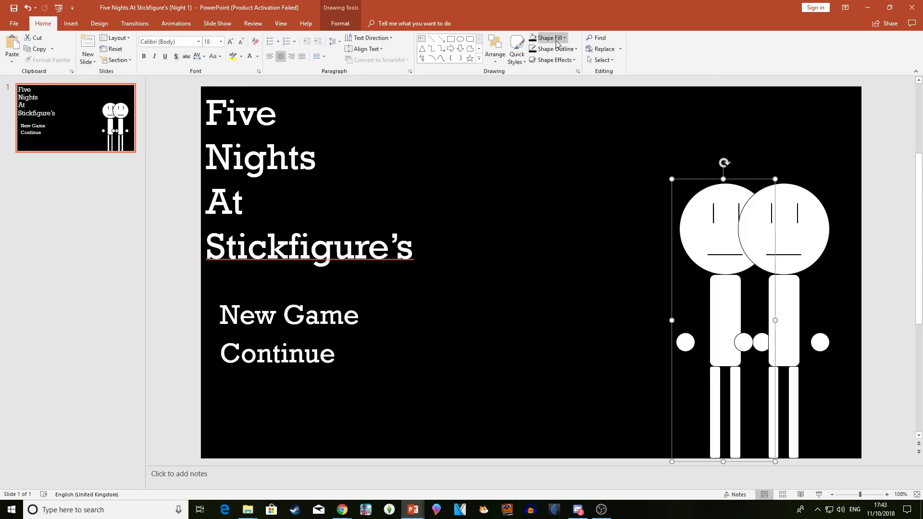
click(548, 37)
click(605, 112)
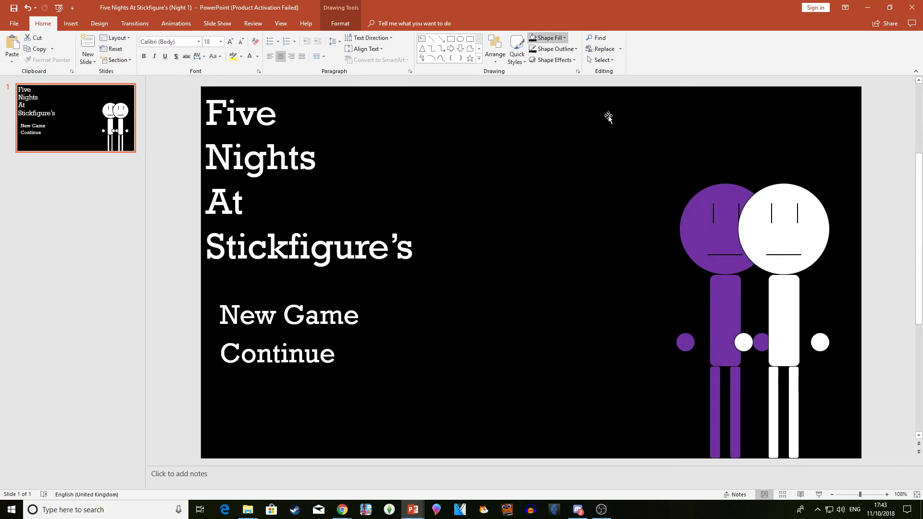
click(550, 53)
click(540, 70)
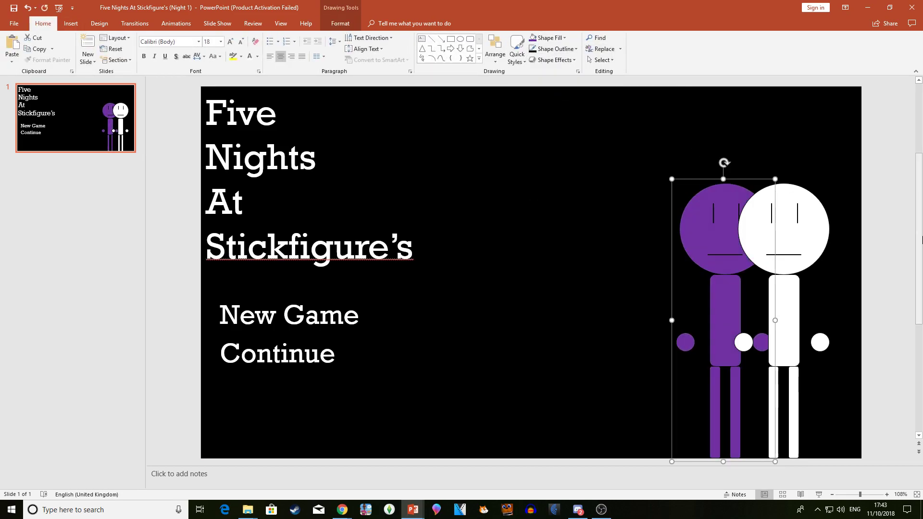
click(913, 235)
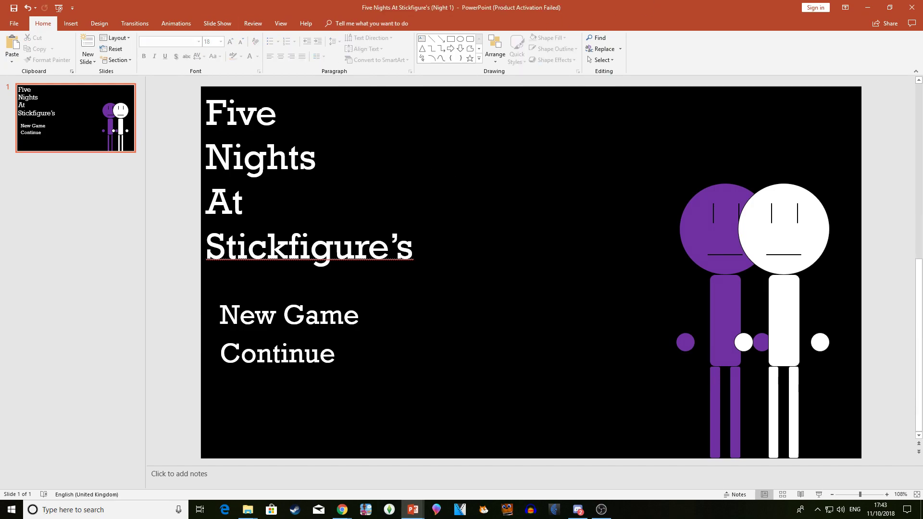
Step: Duplicate the New Game text box above the stick figures and start its replacement text with "Fnaf:"
click(254, 315)
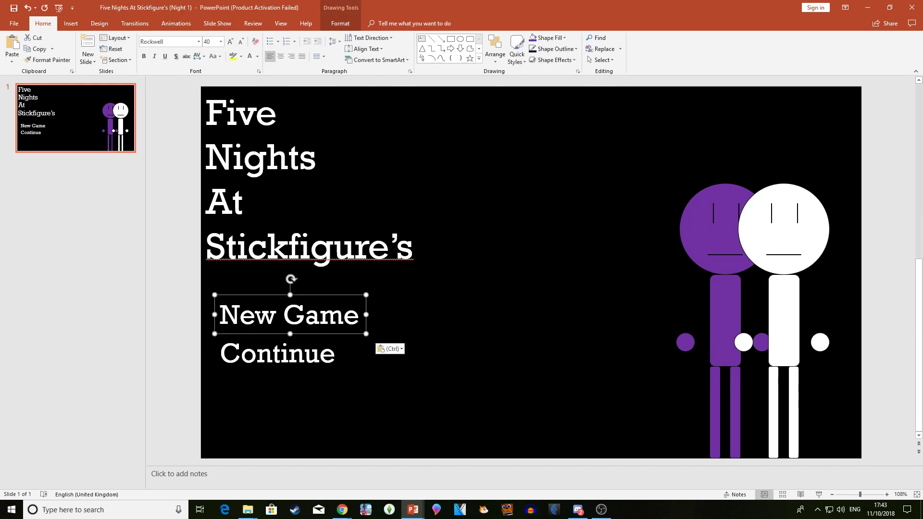
drag(261, 311, 608, 103)
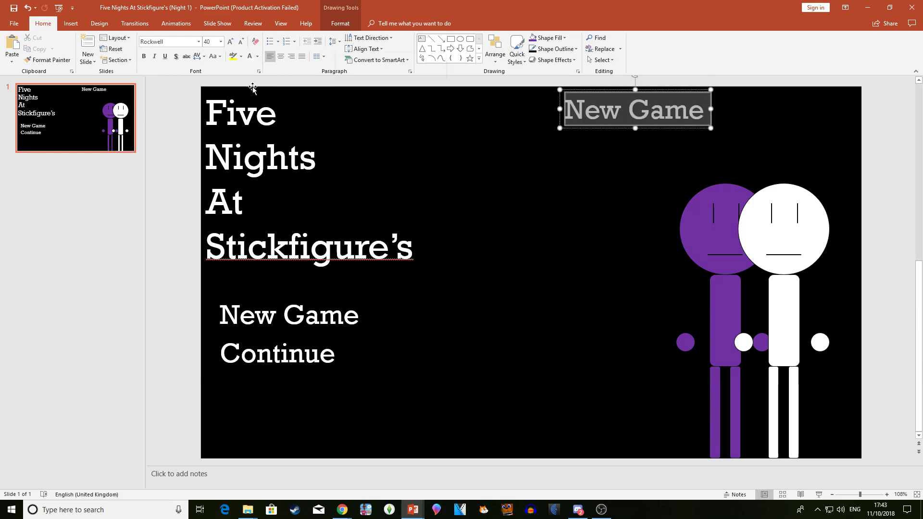
text(Fnaf =)
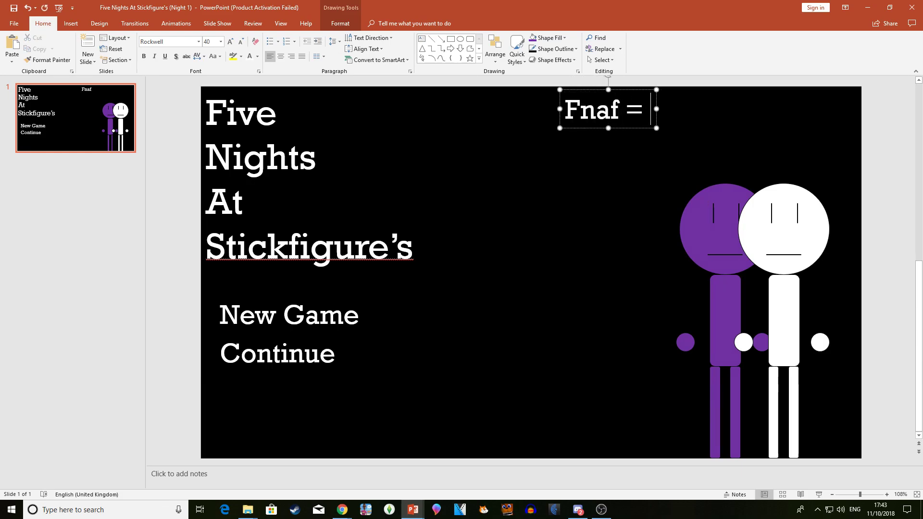
key(BackSpace)
key(BackSpace)
key(BackSpace)
text(: S)
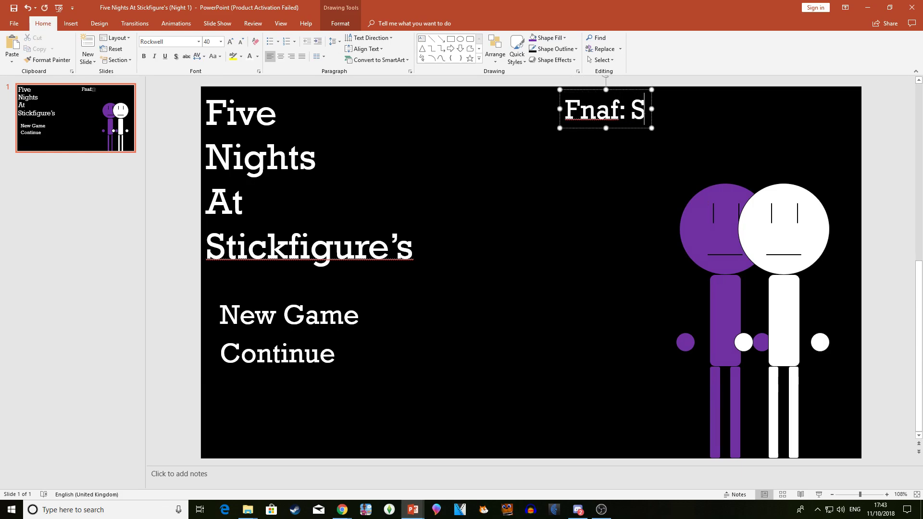
text(xorr)
Step: Complete the credit text above the stick figures as "Fnaf: Scott Cawthon"
key(BackSpace)
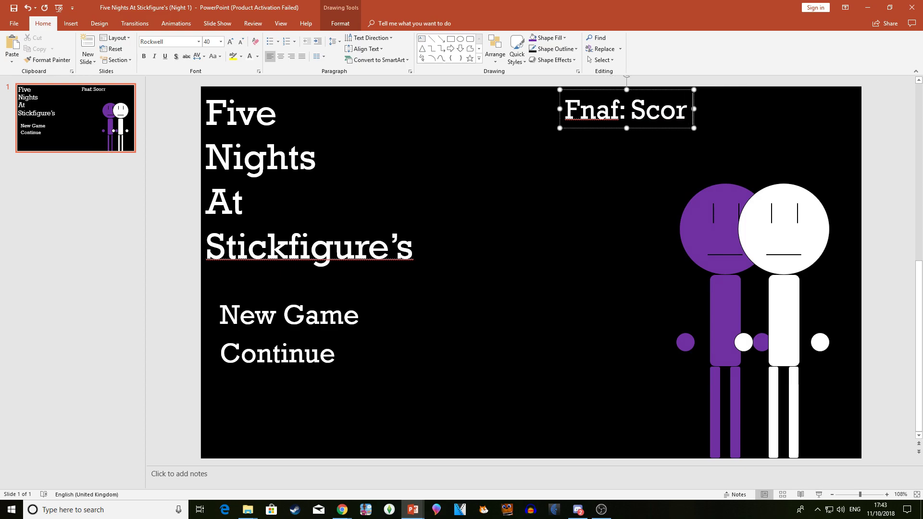
text(caw)
key(BackSpace)
key(BackSpace)
key(BackSpace)
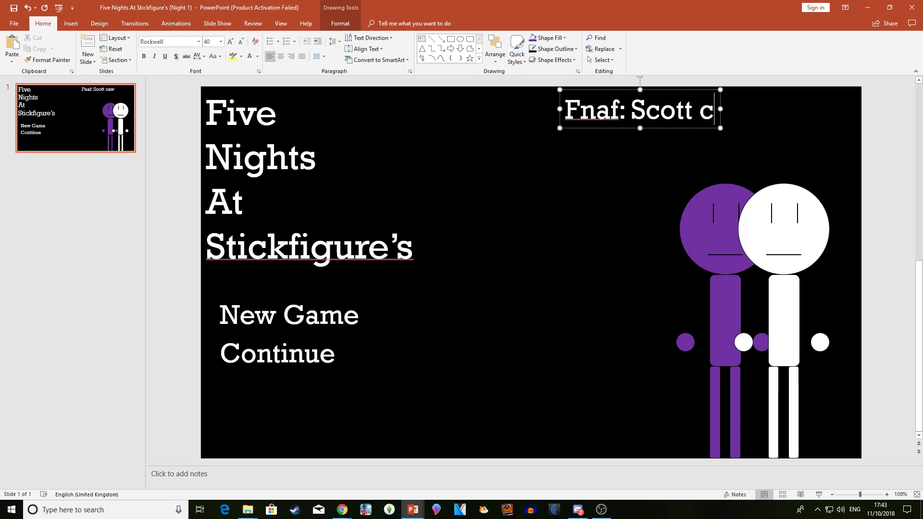
text(Cae)
key(BackSpace)
text(wthib)
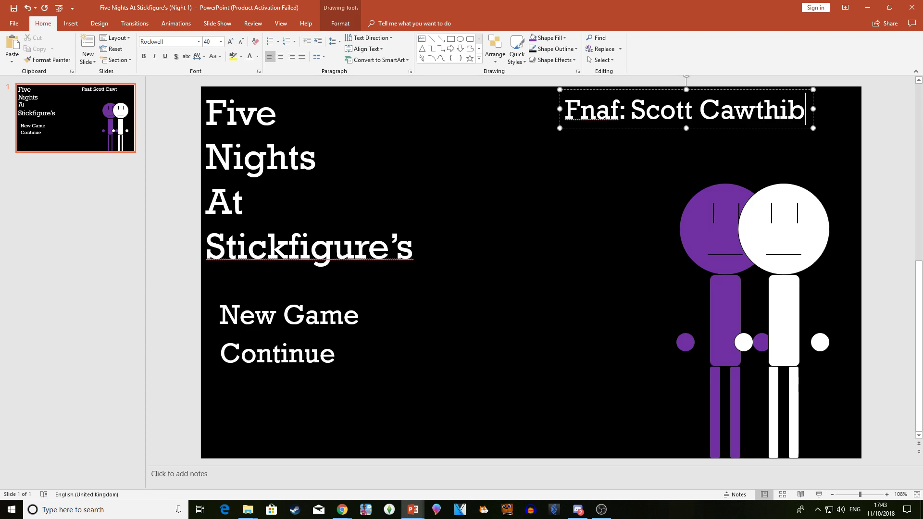
key(BackSpace)
key(BackSpace)
text(o=)
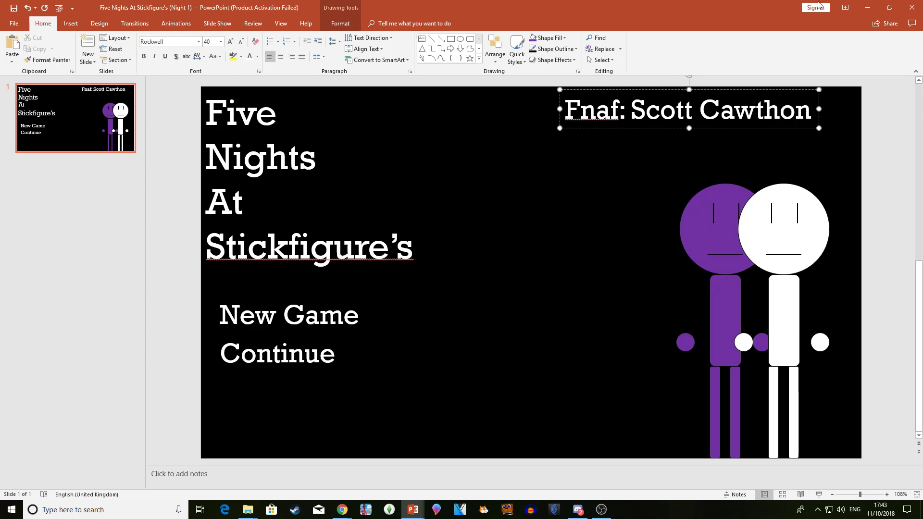
Step: Reduce the Fnaf credit text to 24 pt and move it into the slide's upper-right corner
click(727, 90)
click(240, 41)
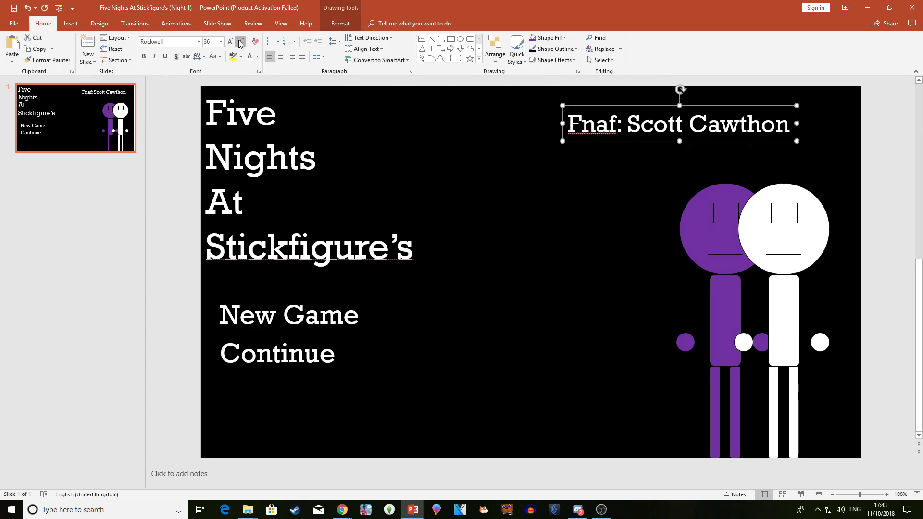
click(241, 42)
click(240, 42)
click(240, 42)
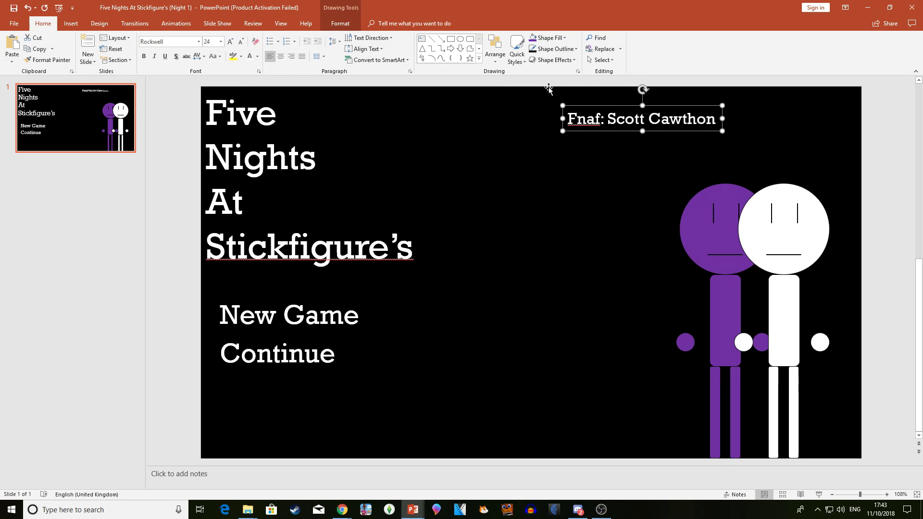
drag(578, 109, 724, 110)
Step: Duplicate the Fnaf credit directly below itself and change the copy's text to "Fnas: AquaGTX"
key(ctrl+c)
key(ctrl+v)
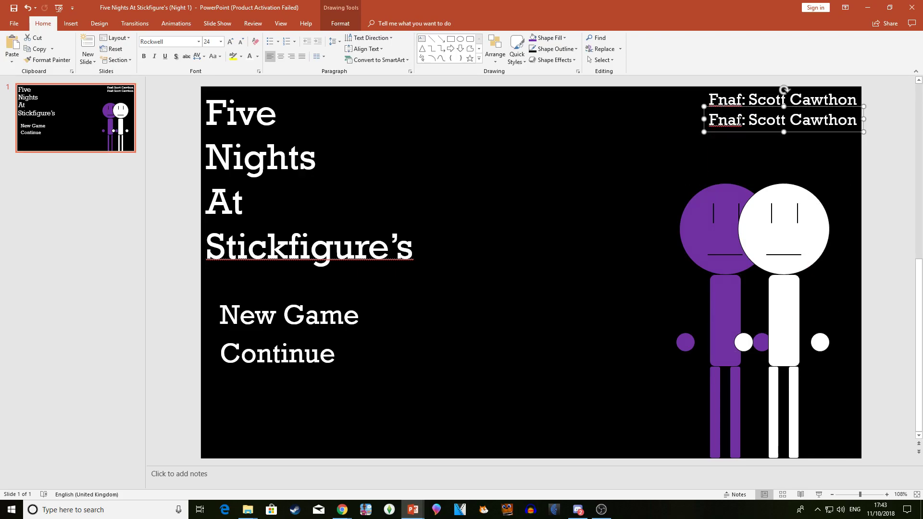
double_click(725, 120)
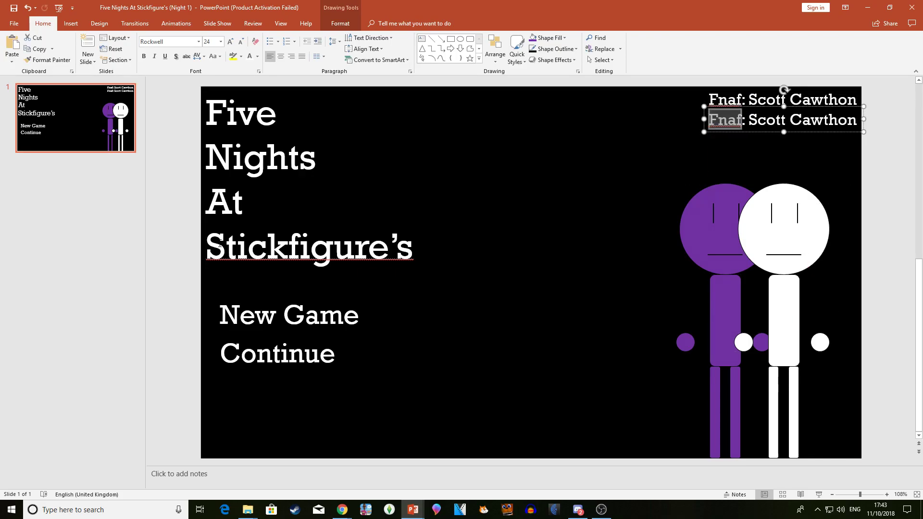
text(Fnas)
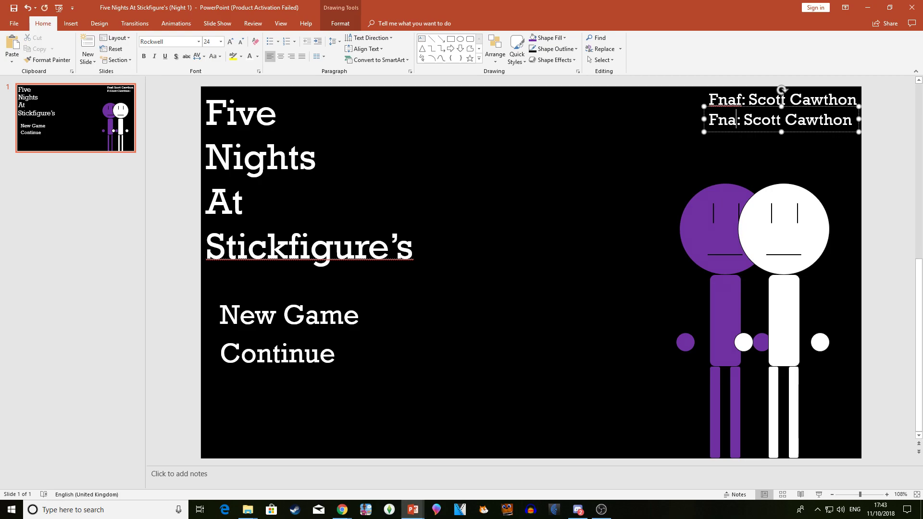
drag(857, 122, 748, 121)
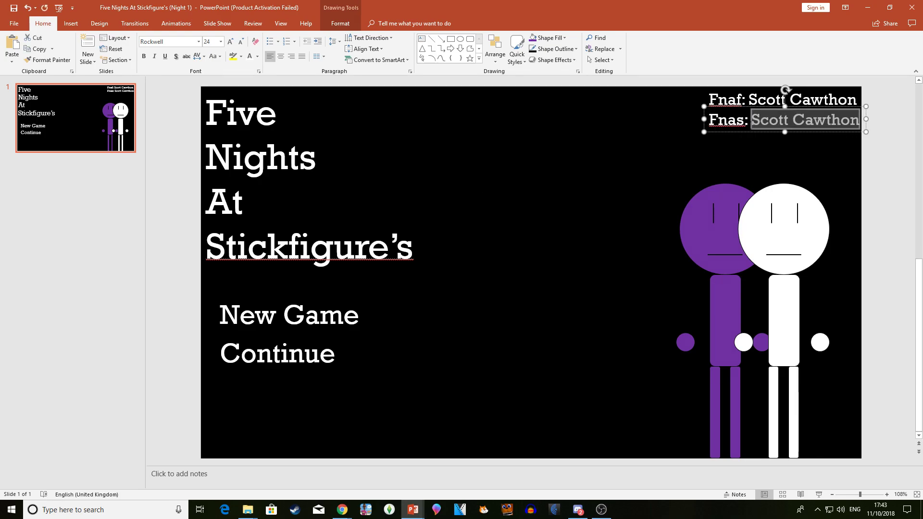
text(AquaGTX)
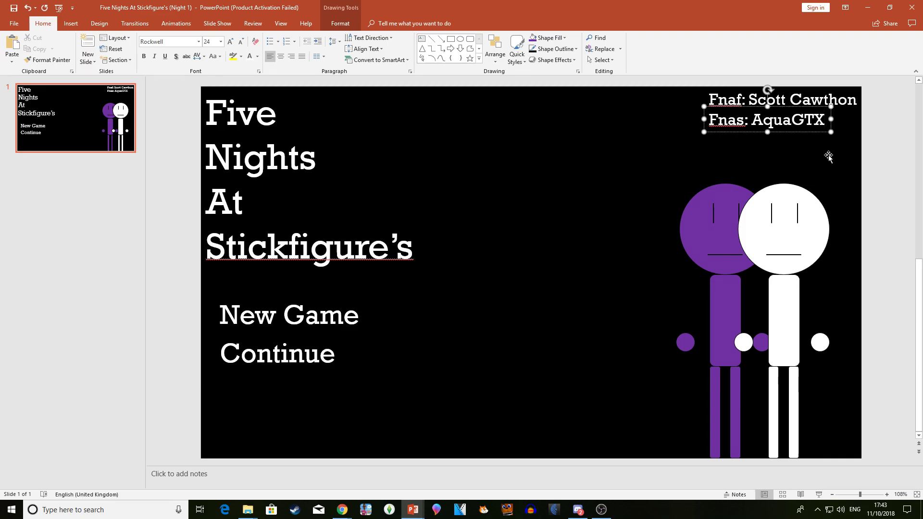
click(582, 99)
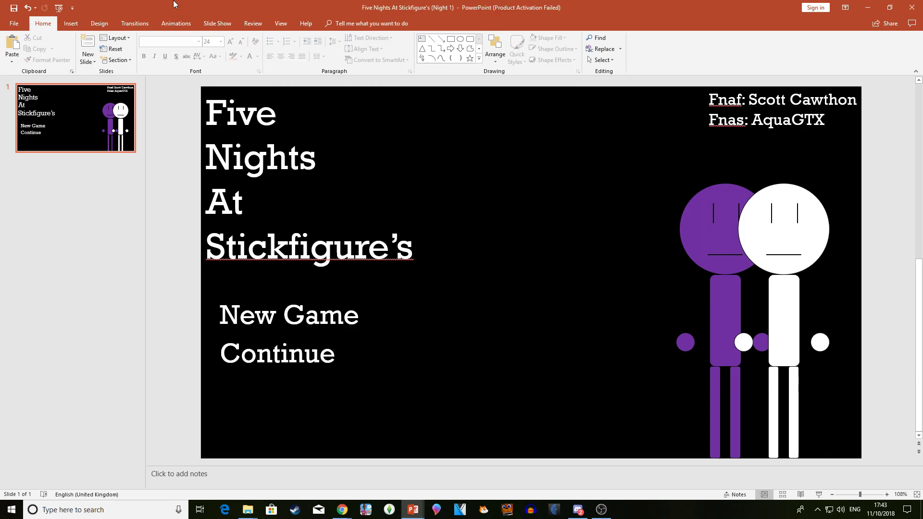
Step: Ignore all spelling flags on "Stickfigure's" in the title text
click(207, 246)
drag(206, 246, 396, 246)
click(397, 246)
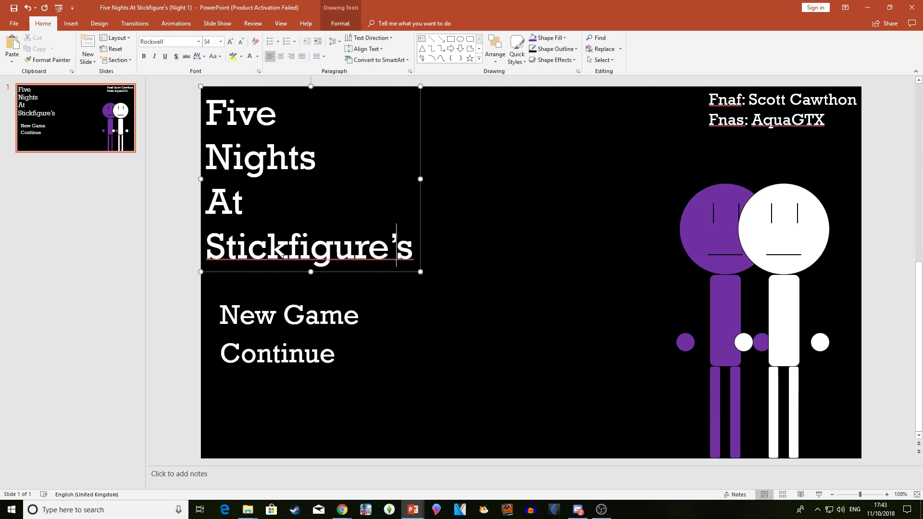
right_click(359, 246)
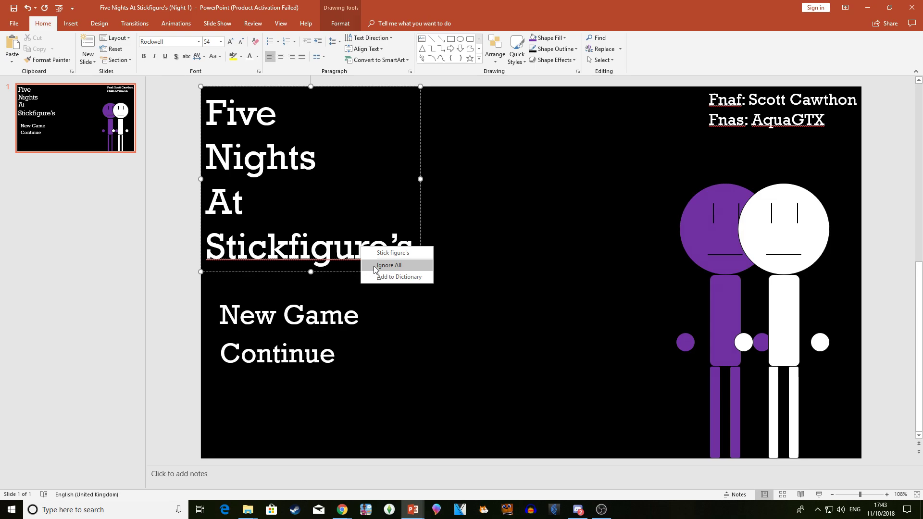
click(374, 263)
Step: Ignore all spelling flags on "Fnas" and "AquaGTX" in the second credit line
click(727, 120)
right_click(730, 120)
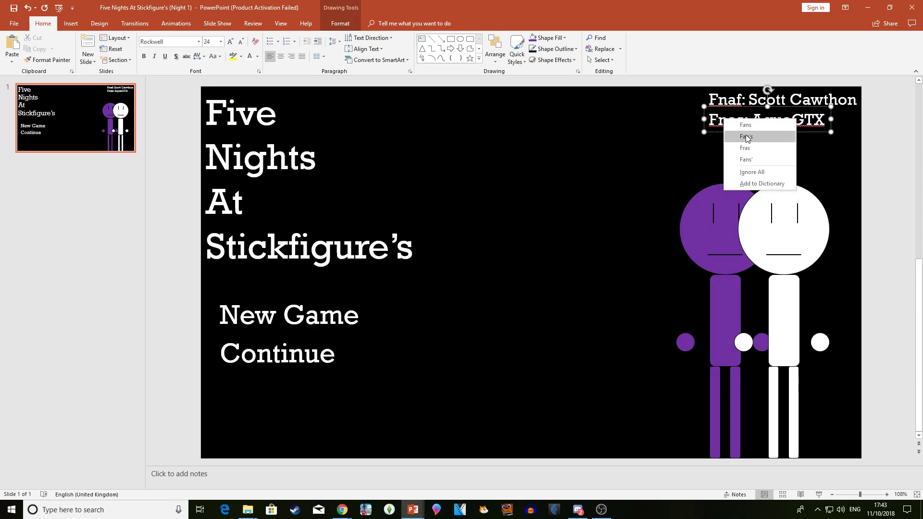
click(751, 172)
right_click(784, 121)
click(800, 164)
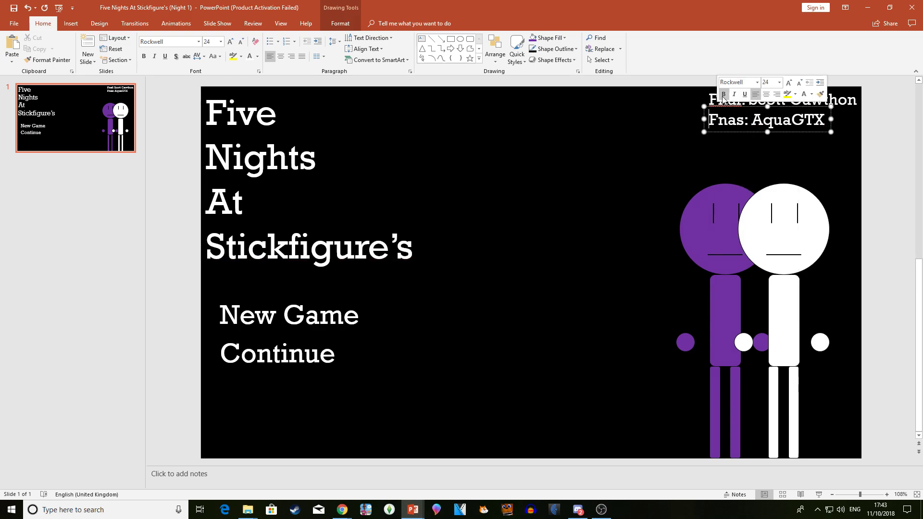
right_click(716, 100)
click(737, 129)
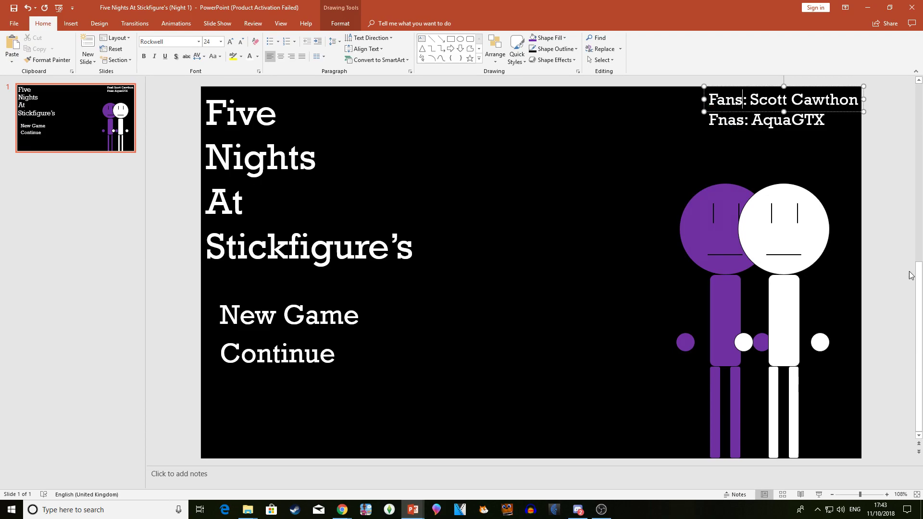
click(910, 270)
drag(716, 100, 738, 100)
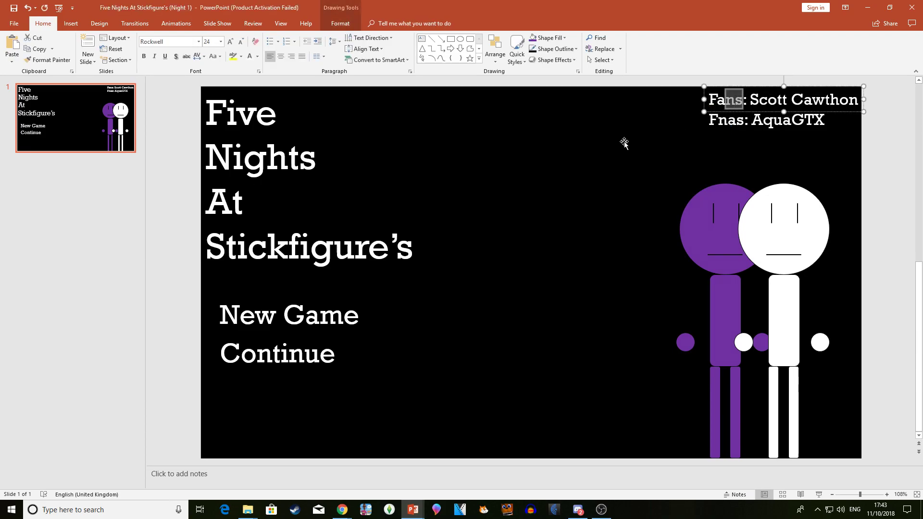
key(BackSpace)
text(nafd)
key(BackSpace)
click(900, 239)
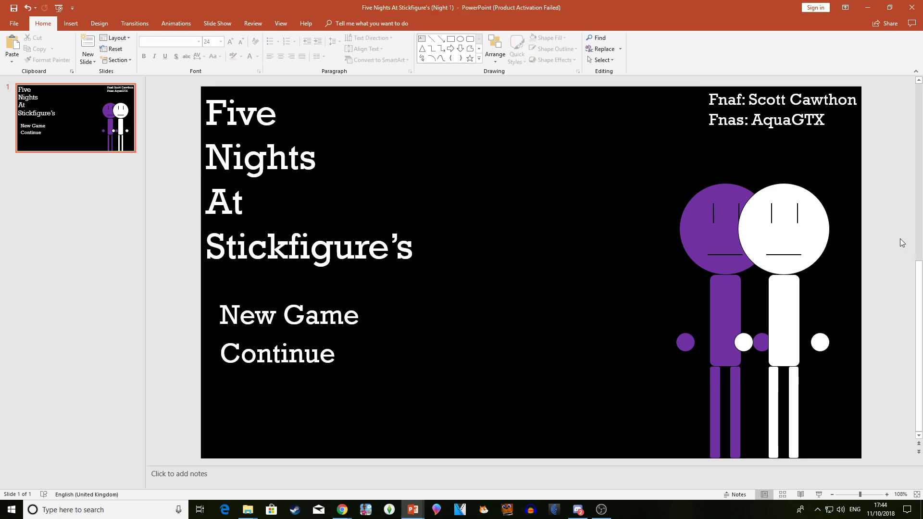
Step: Ignore all spelling flags on "Fnaf" in the first credit line
click(727, 100)
right_click(718, 102)
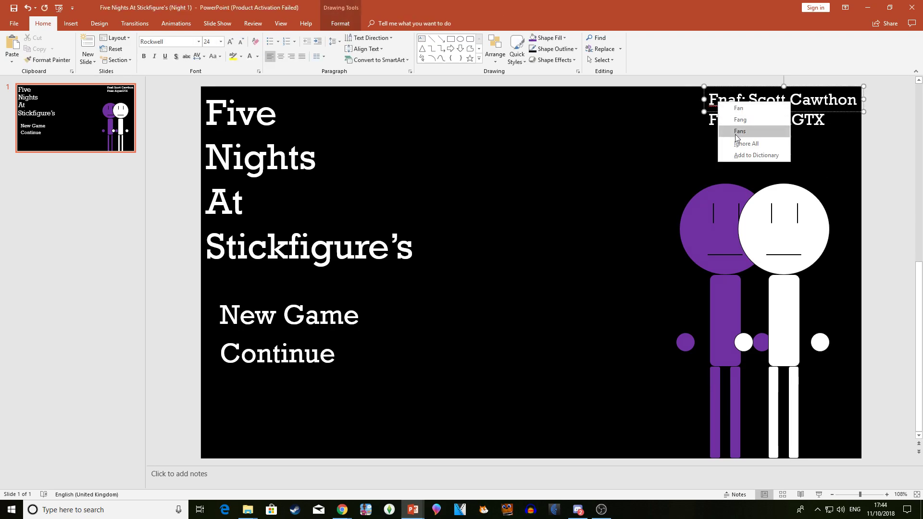
click(742, 144)
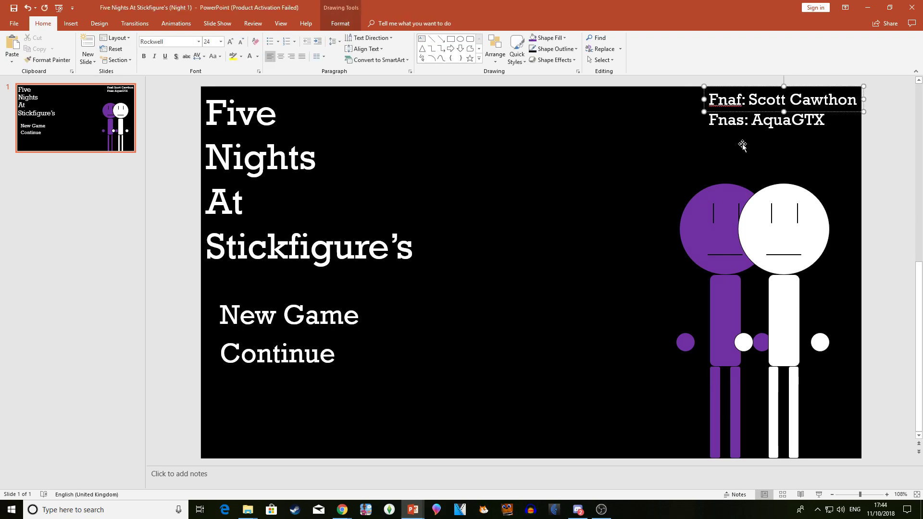
Step: Add a blank slide after the title slide and paste the title slide's black background rectangle so it fills the new slide
click(164, 175)
click(99, 122)
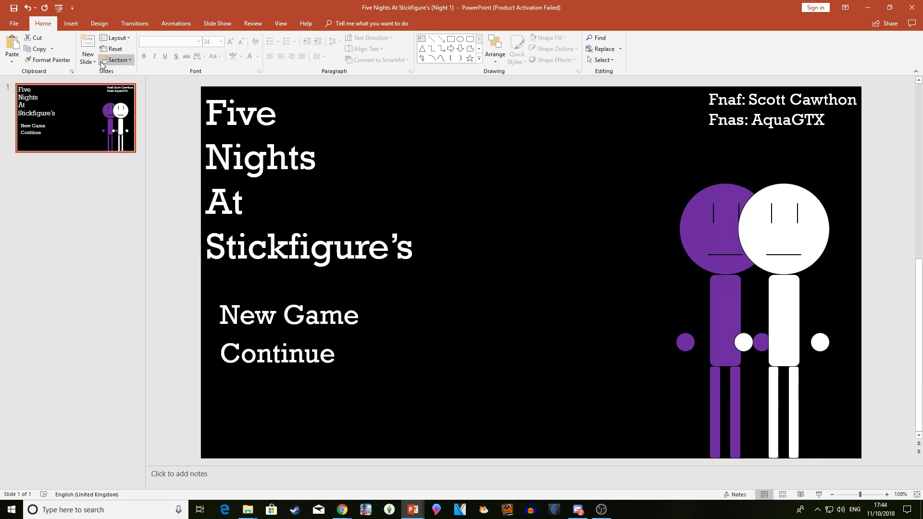
click(88, 44)
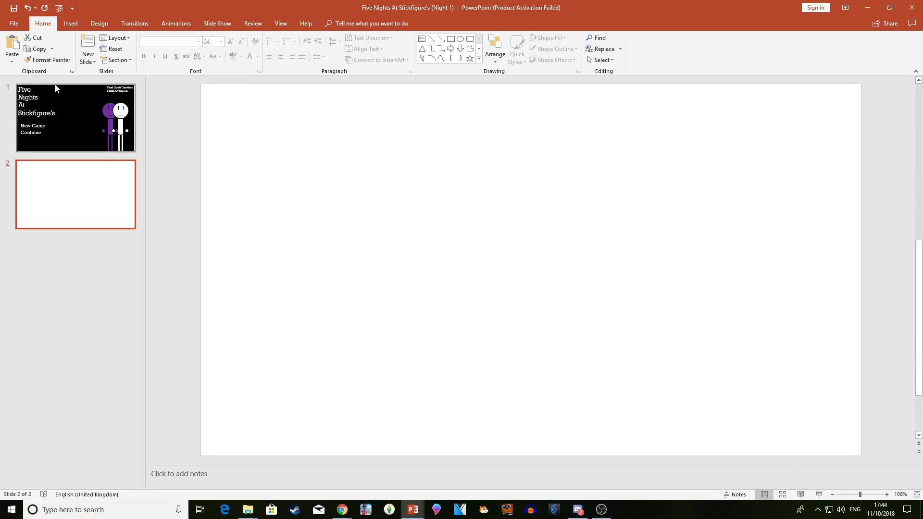
click(55, 88)
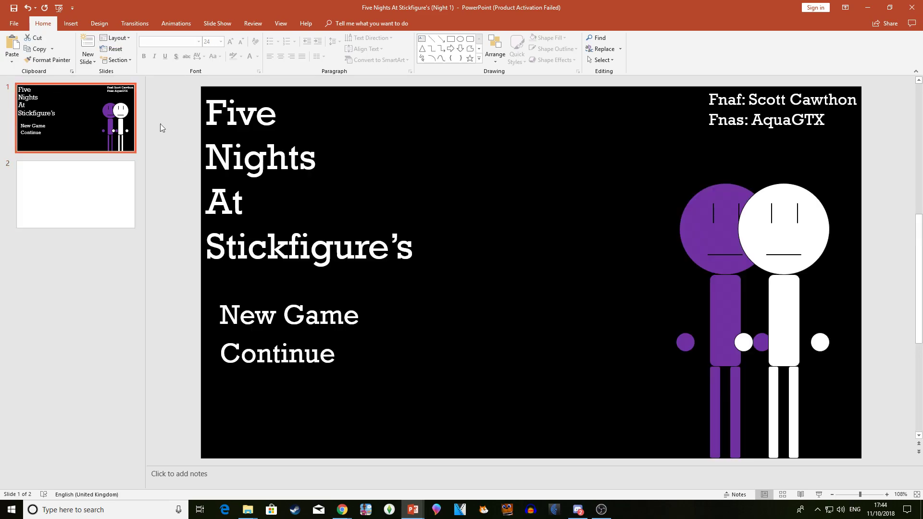
click(541, 215)
click(59, 181)
key(ctrl+v)
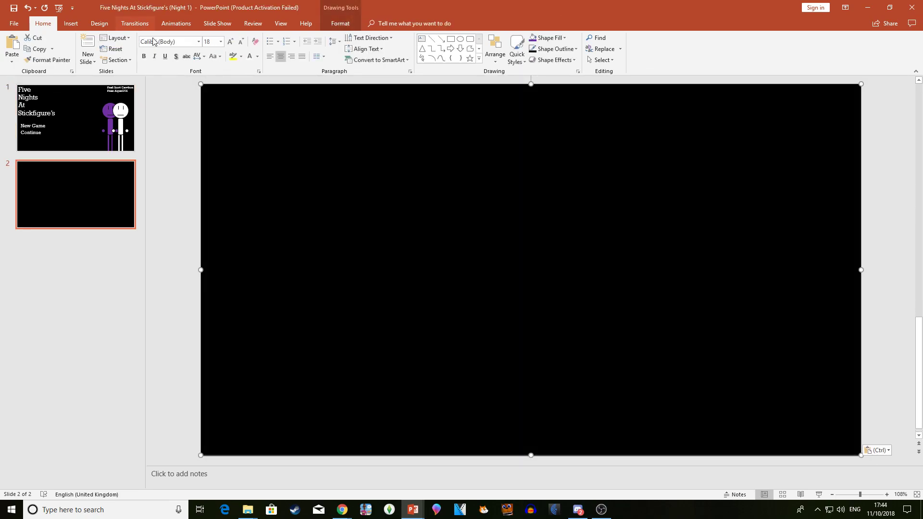
drag(257, 150, 241, 147)
click(28, 8)
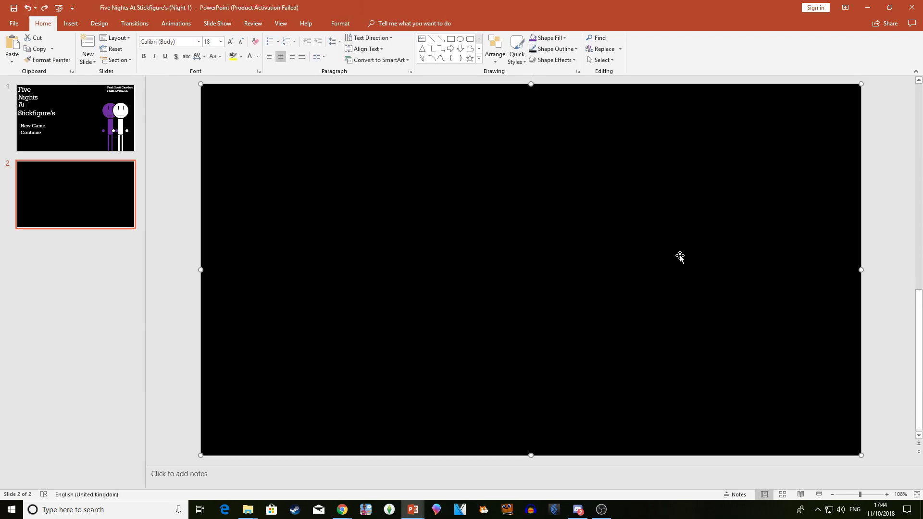
Step: Enter "12:00 AM" and "1st Night" on two lines in the second slide's black rectangle, using the Rockwell font
click(679, 258)
click(199, 41)
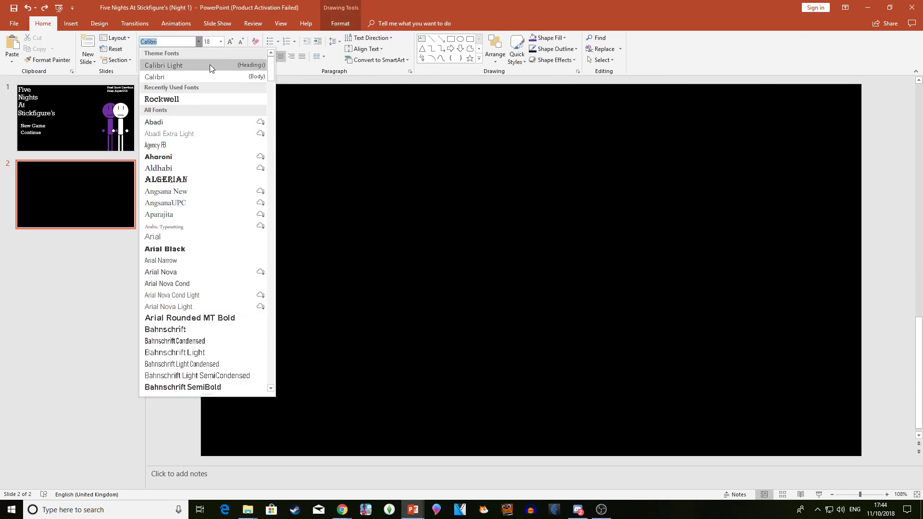
click(200, 98)
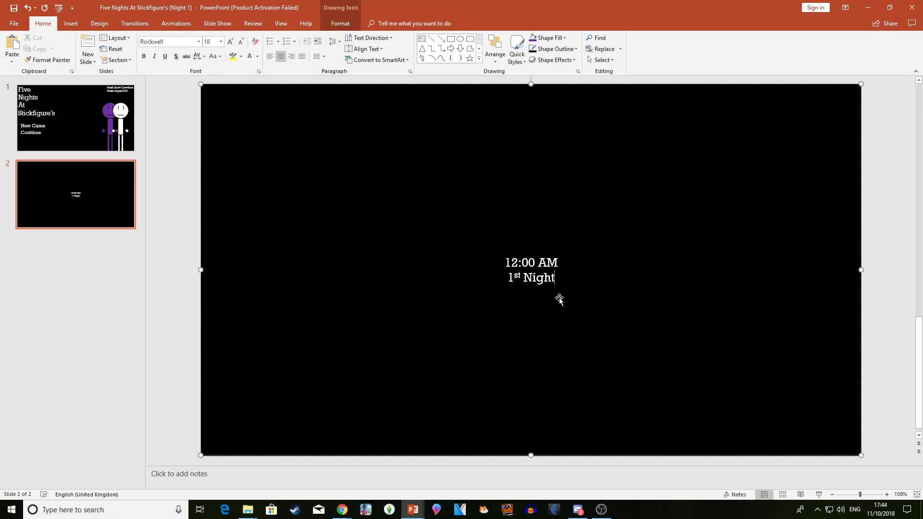
Step: Enlarge the "12:00 AM" and "1st Night" lines to 80 pt
key(ctrl+a)
click(231, 43)
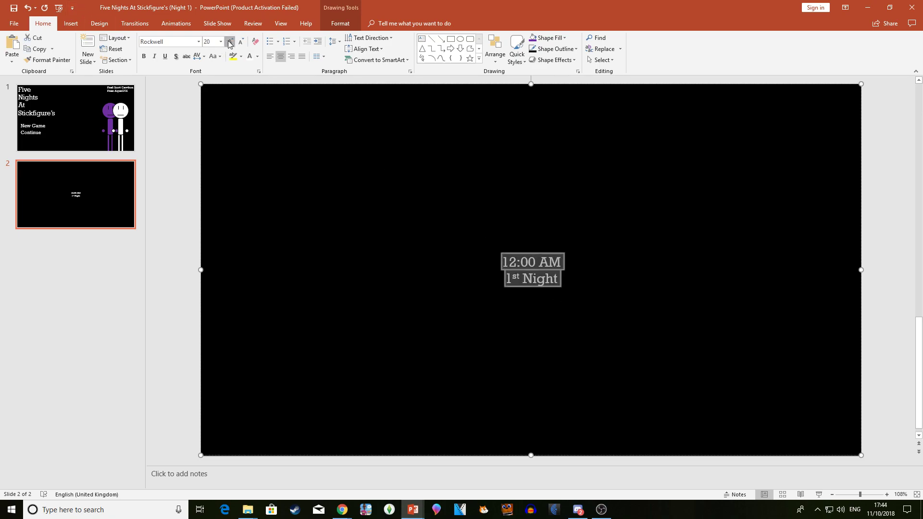
double_click(232, 43)
double_click(231, 43)
double_click(231, 43)
click(231, 42)
triple_click(231, 43)
double_click(231, 42)
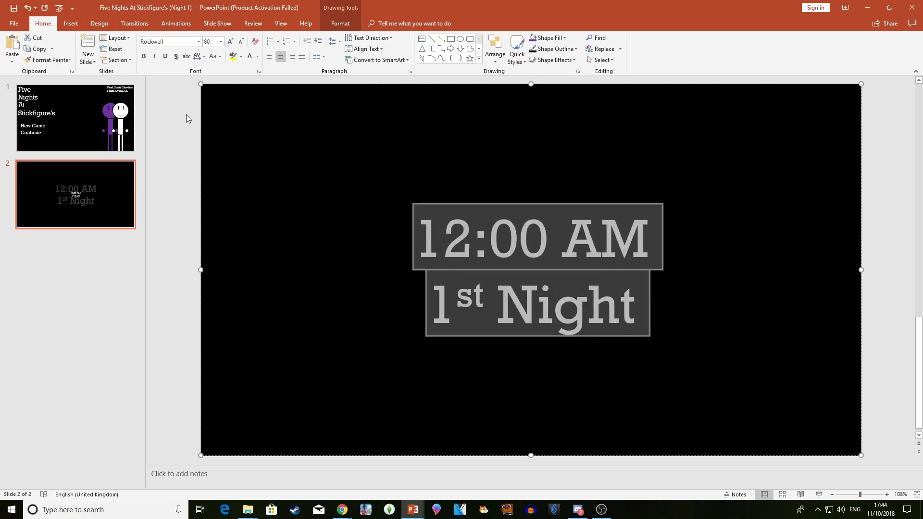
click(186, 117)
Step: Apply a Dissolve transition with a 01.00 duration to the second slide and preview it
click(135, 23)
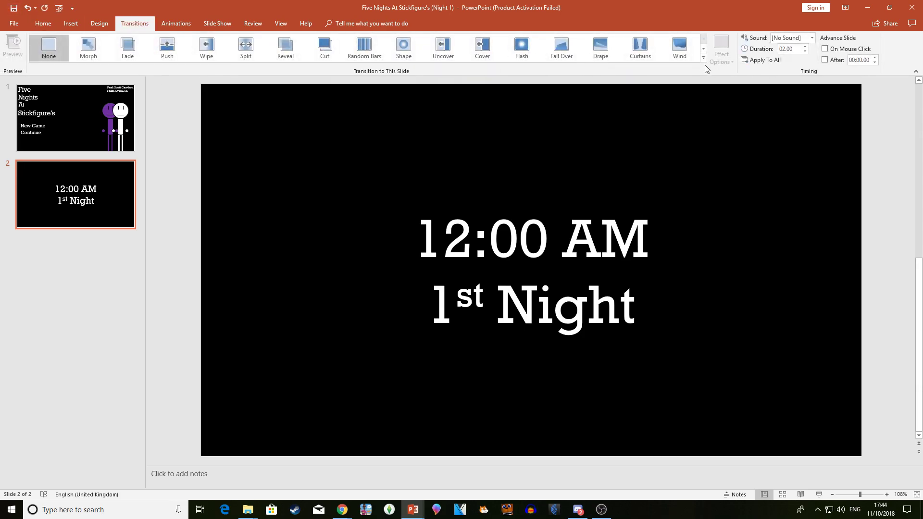
click(706, 67)
click(483, 92)
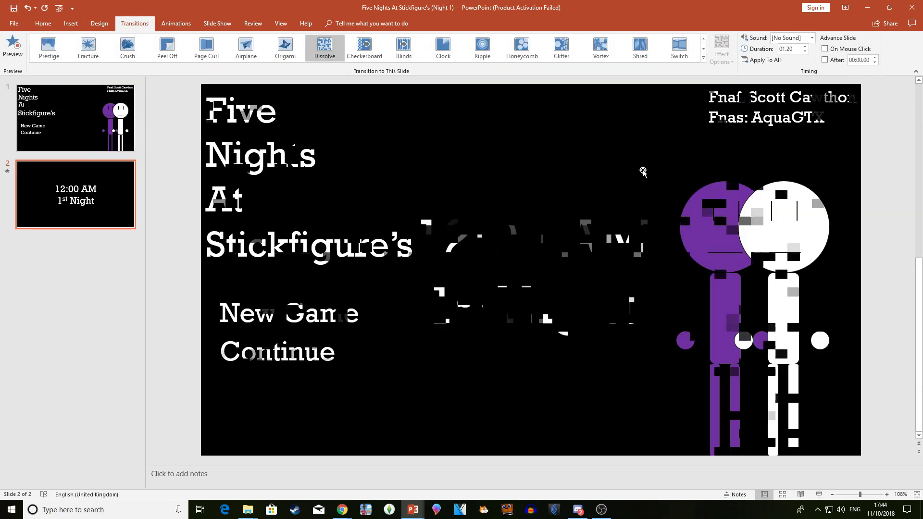
click(13, 44)
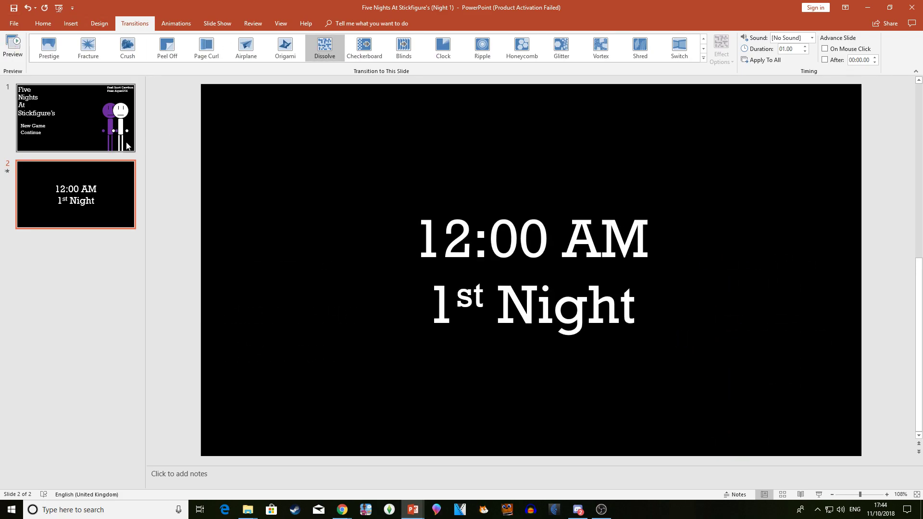
click(127, 146)
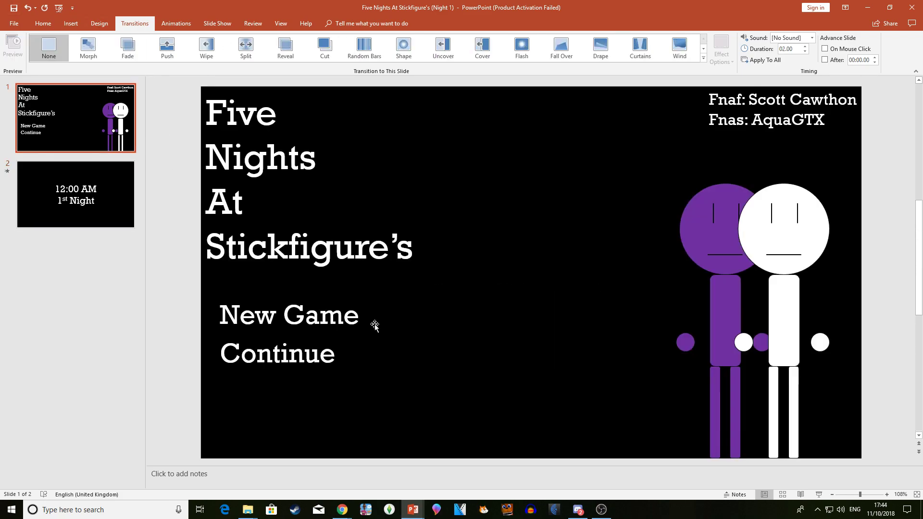
click(320, 316)
click(71, 23)
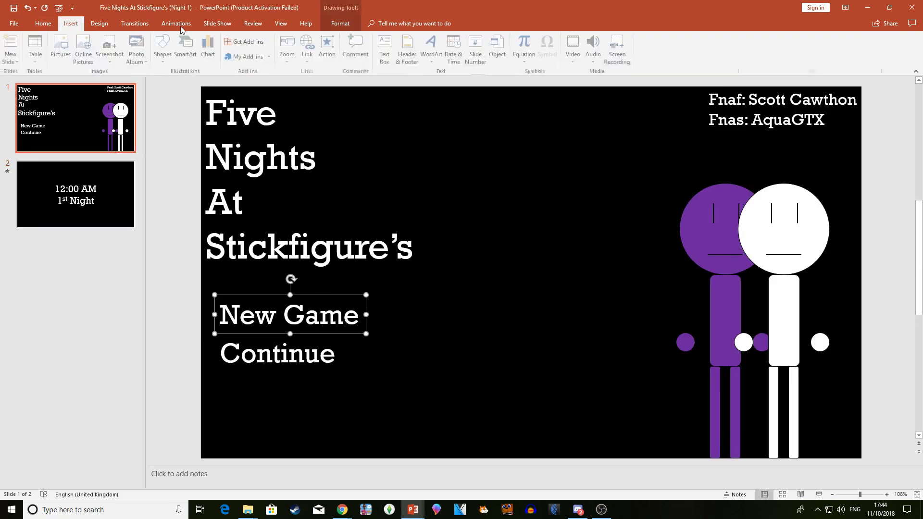
click(328, 46)
click(417, 214)
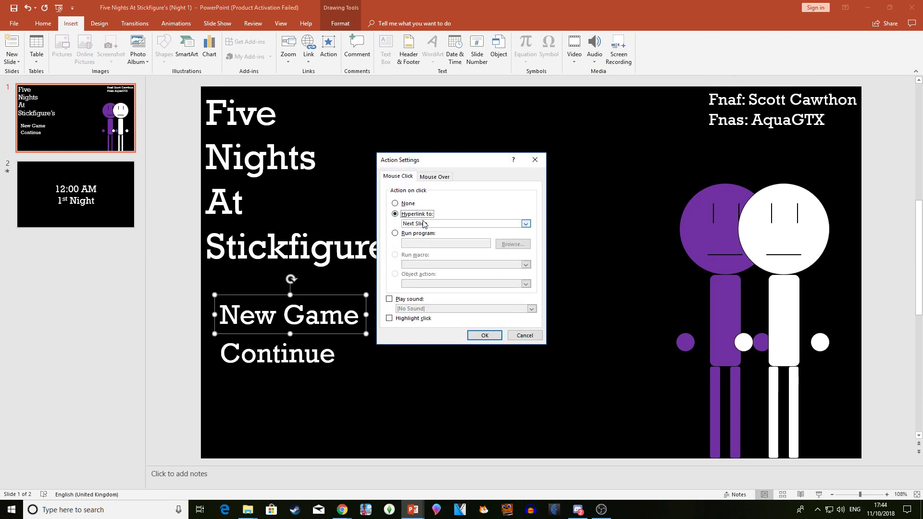
click(524, 334)
click(600, 510)
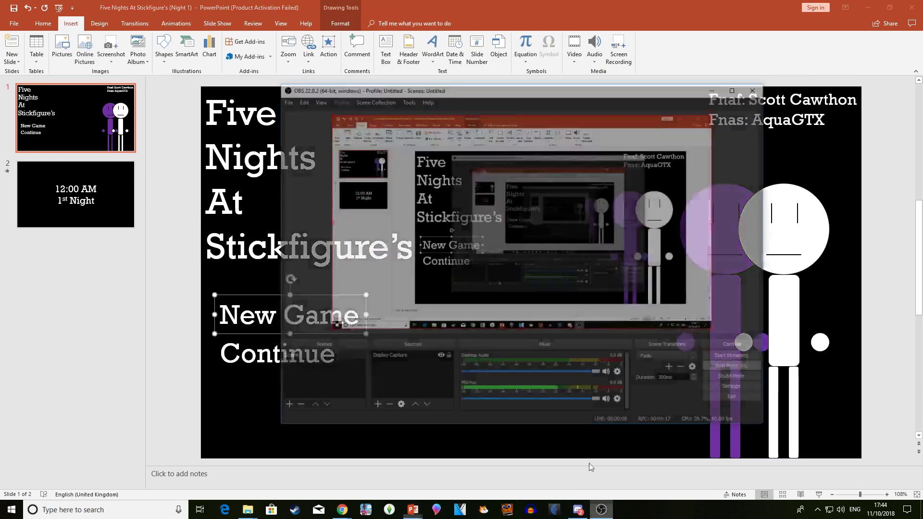
click(744, 348)
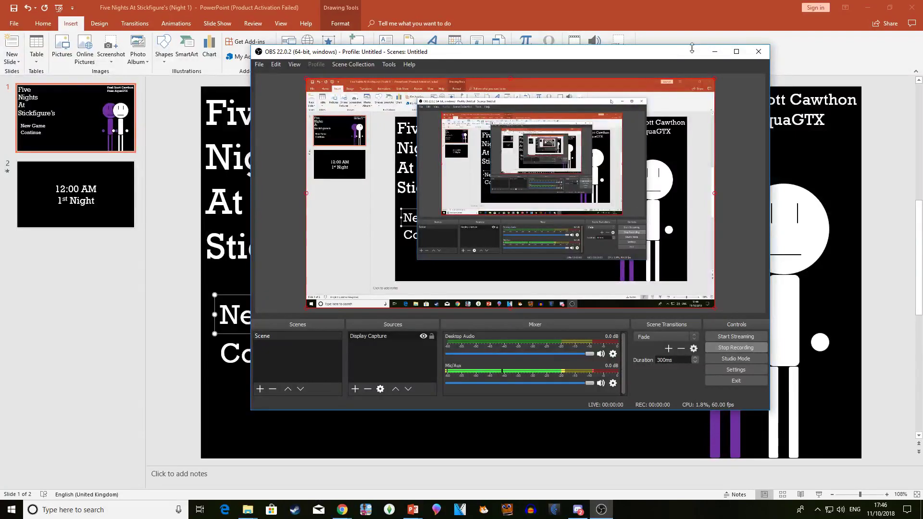
click(714, 52)
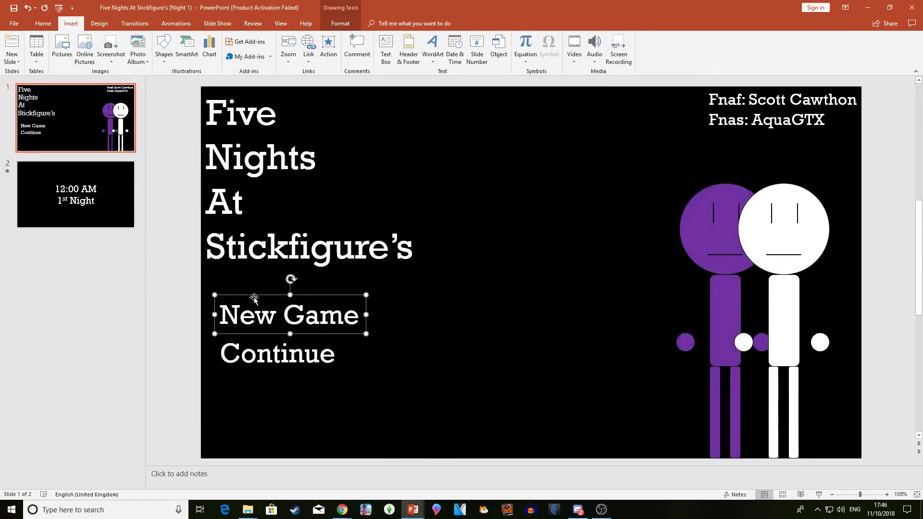
click(24, 168)
click(23, 125)
click(283, 315)
drag(220, 315, 344, 318)
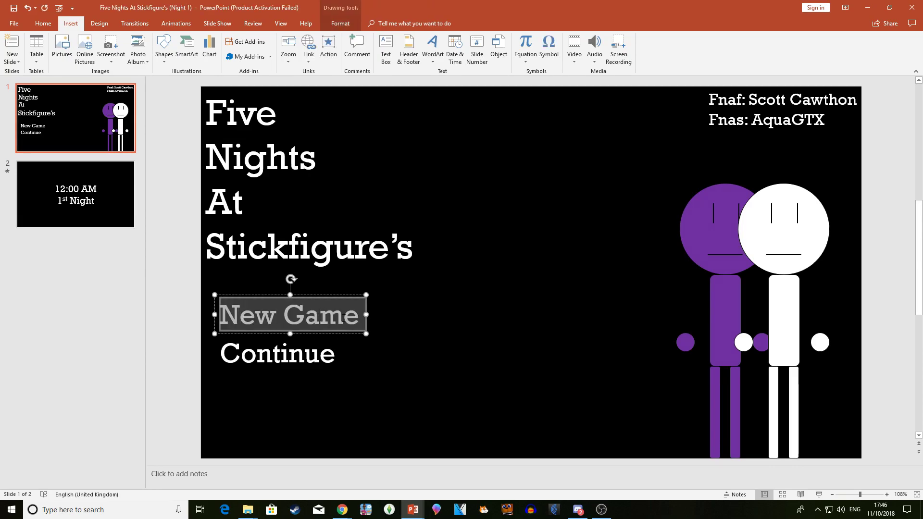
Step: Reapply the Dissolve transition to the "12:00 AM 1st Night" slide
click(76, 194)
click(135, 23)
click(324, 46)
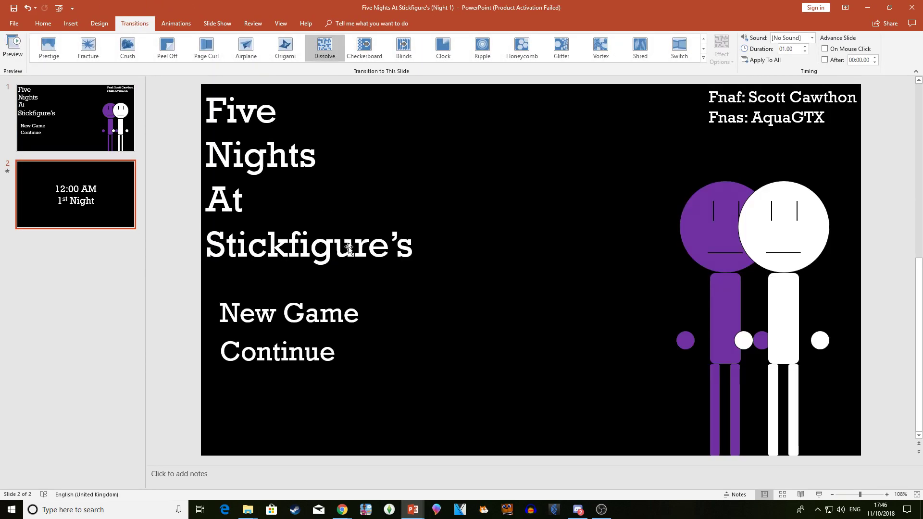
Step: Open the action settings for the New Game text box on the title slide
click(76, 117)
click(253, 298)
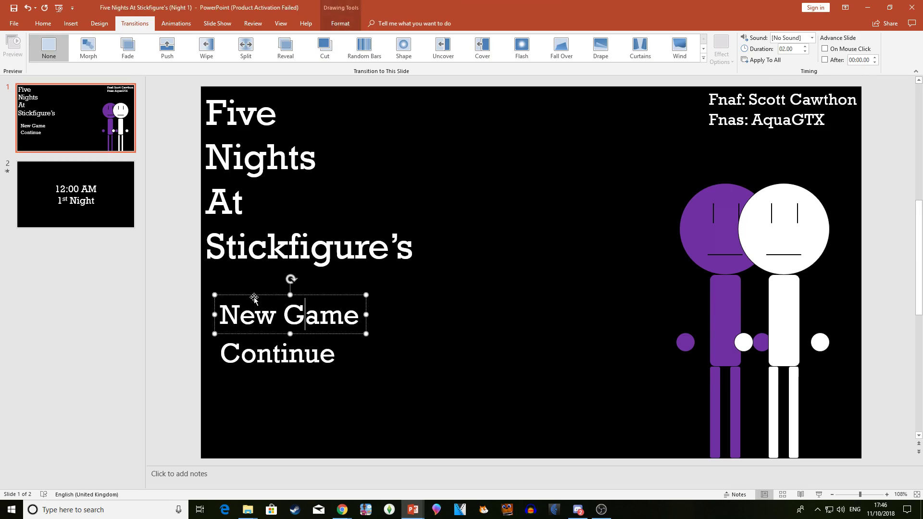
click(70, 23)
click(327, 58)
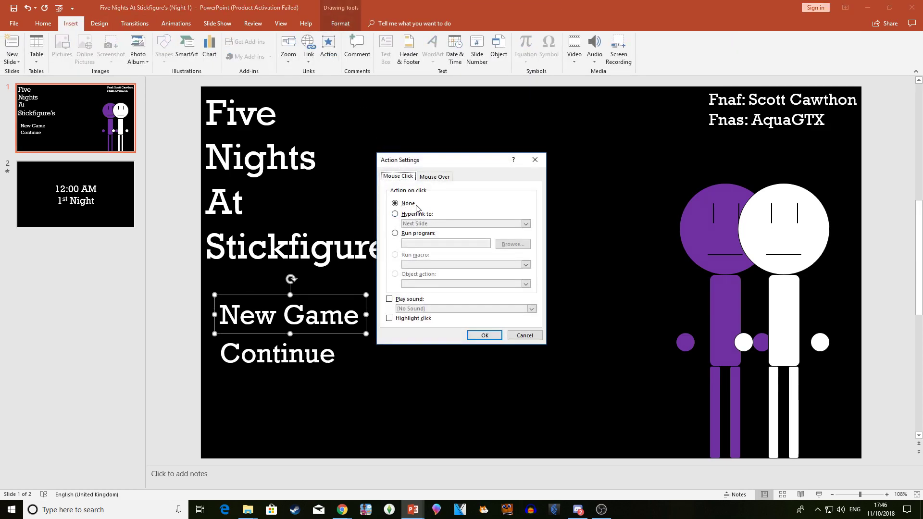
click(434, 177)
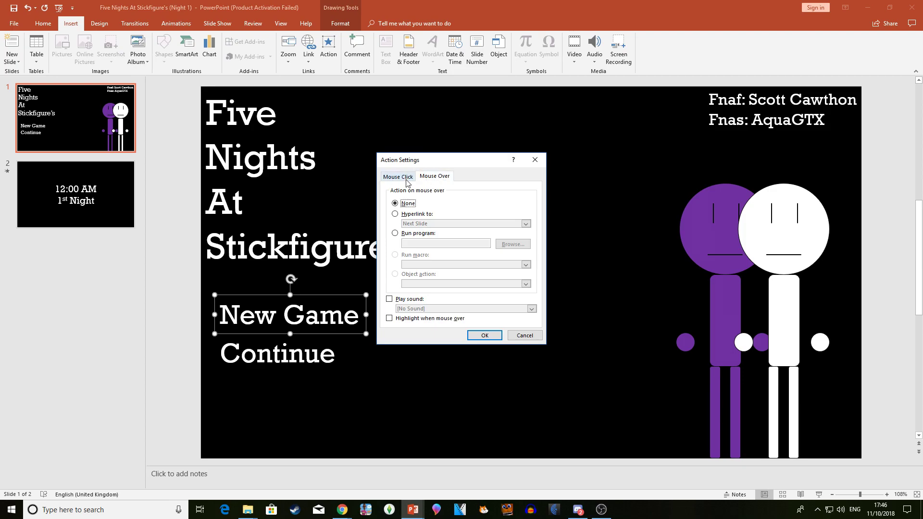
click(430, 215)
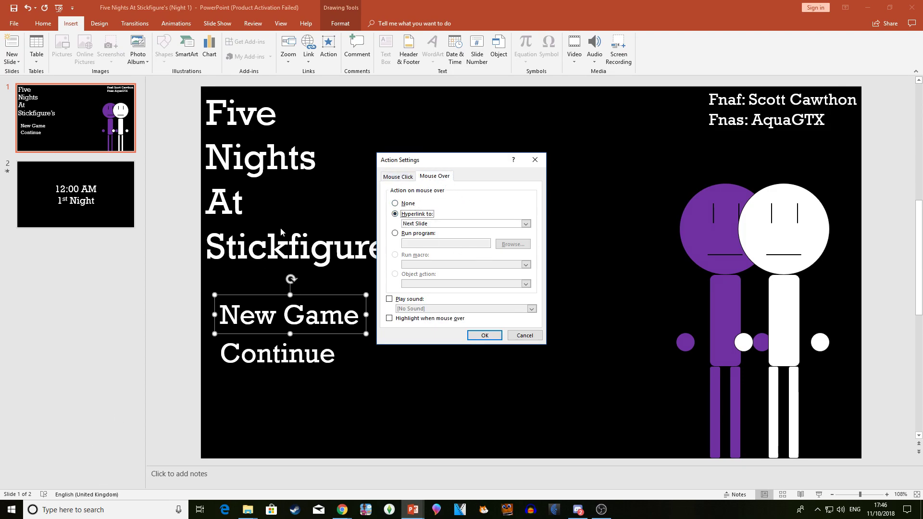
click(408, 204)
Step: Set the New Game text box's mouse-click action to hyperlink to Slide 2
click(398, 176)
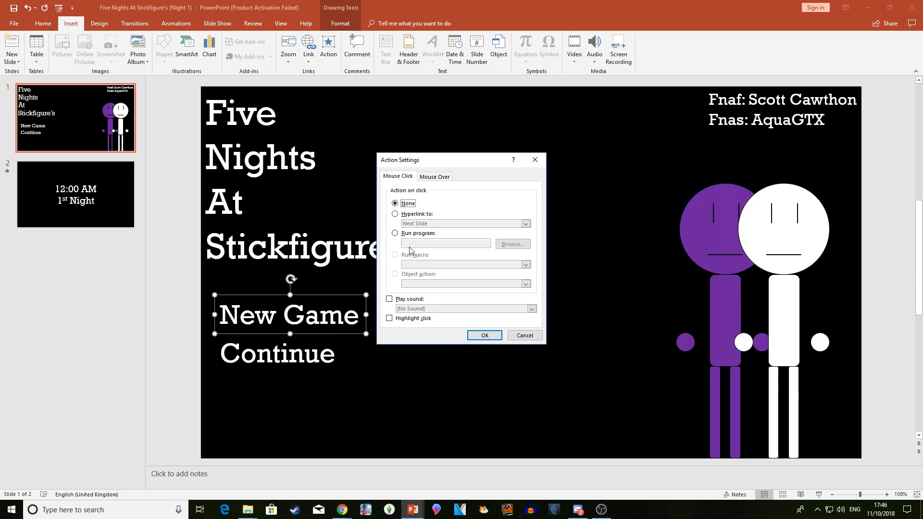
click(413, 215)
click(429, 224)
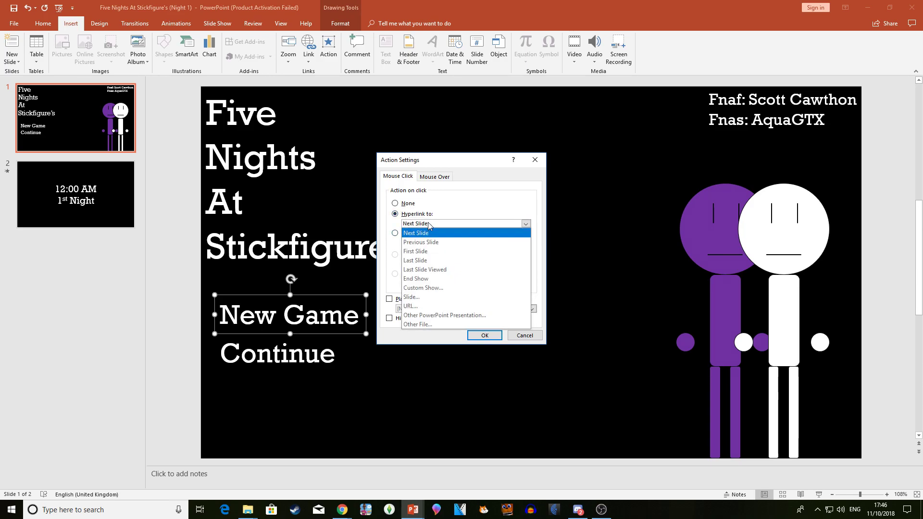
click(428, 223)
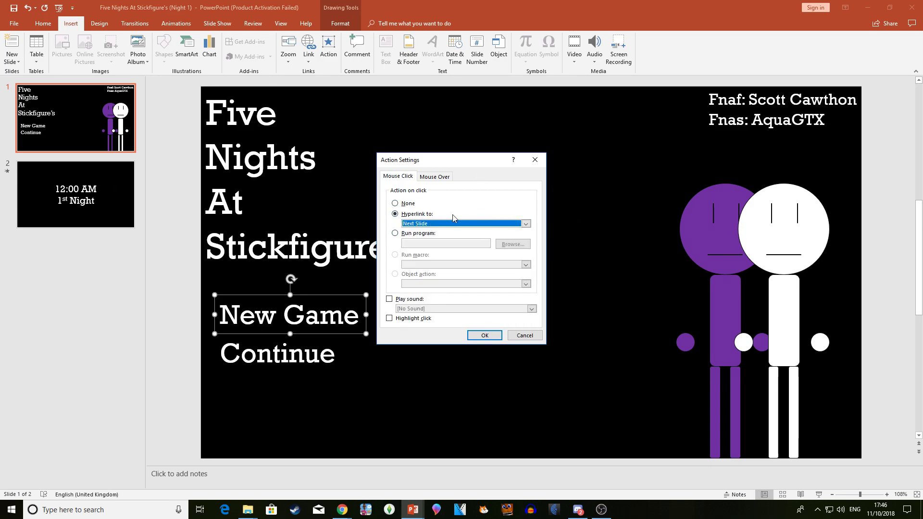
click(449, 226)
click(433, 291)
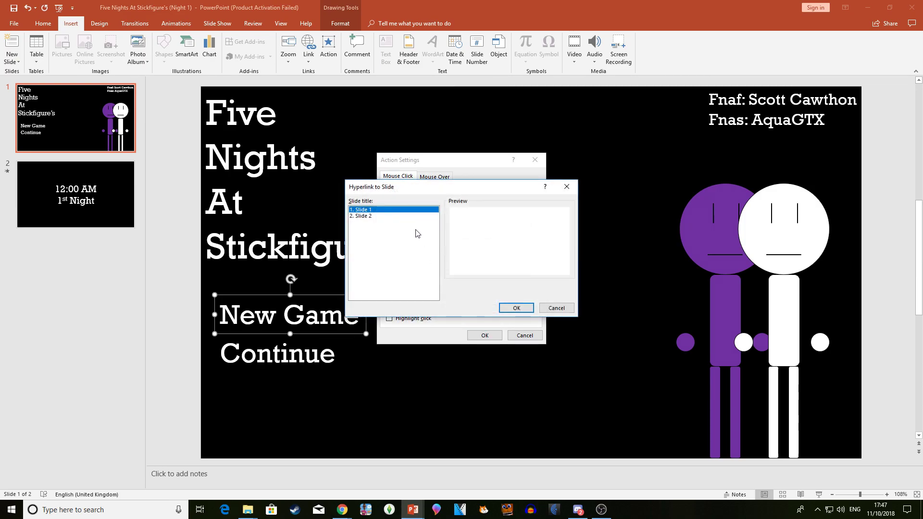
click(400, 216)
click(517, 309)
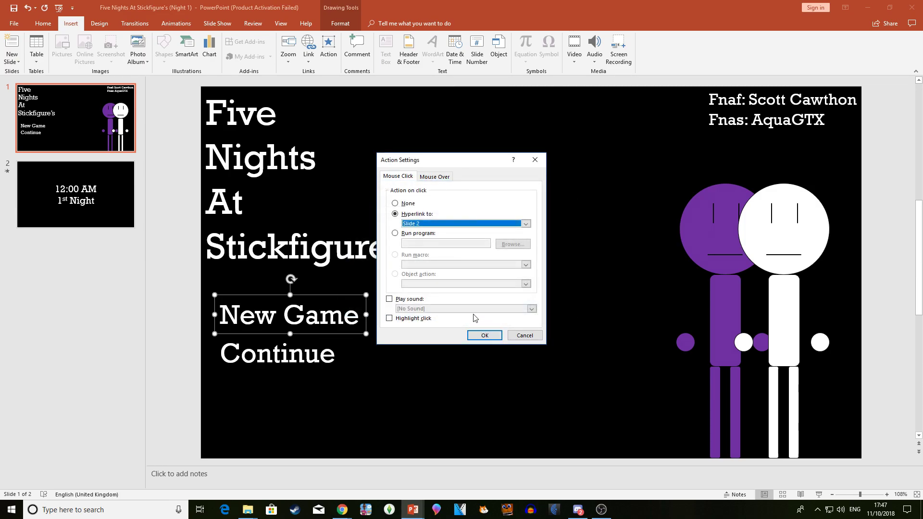
Step: Review the slide choices for the New Game link and switch its click target to Next Slide
click(416, 225)
click(422, 293)
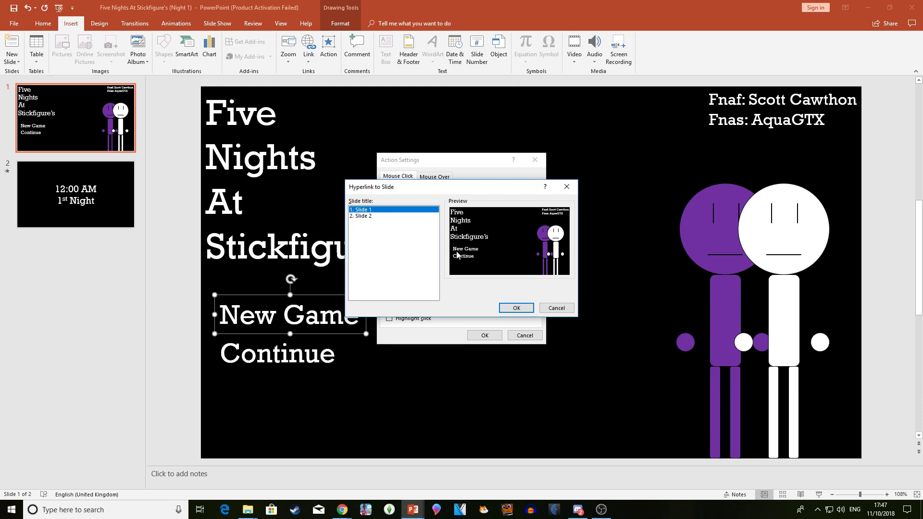
click(556, 309)
click(524, 224)
click(418, 233)
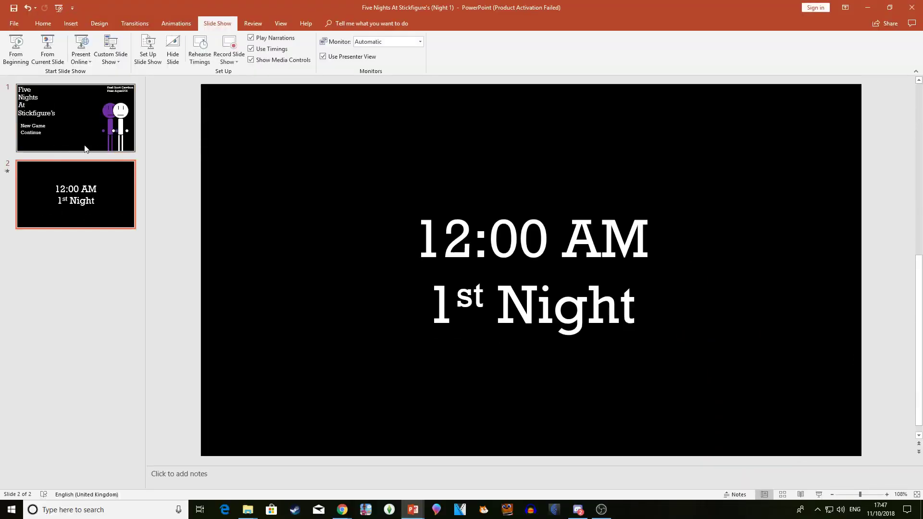
Step: Insert a blank slide between the title slide and the "12:00 AM 1st Night" slide to check the New Game link
click(84, 146)
click(43, 23)
click(114, 38)
click(94, 45)
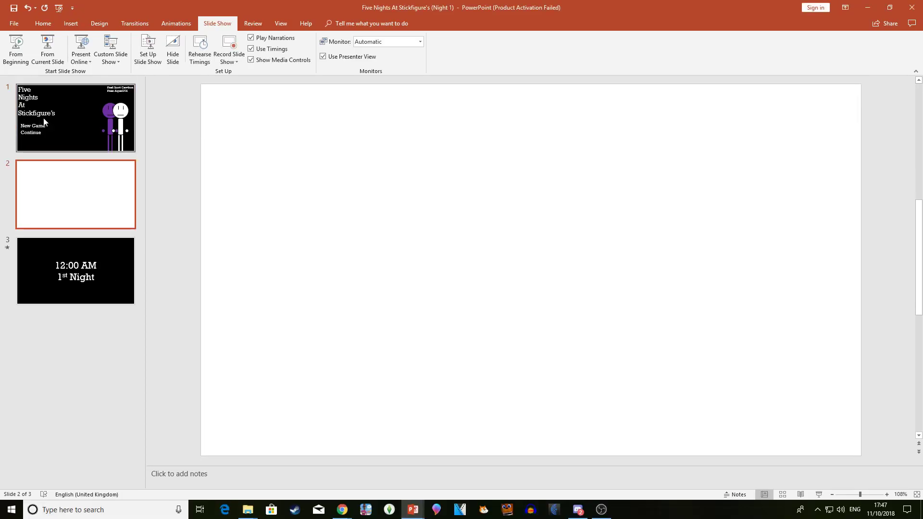
click(44, 122)
click(283, 315)
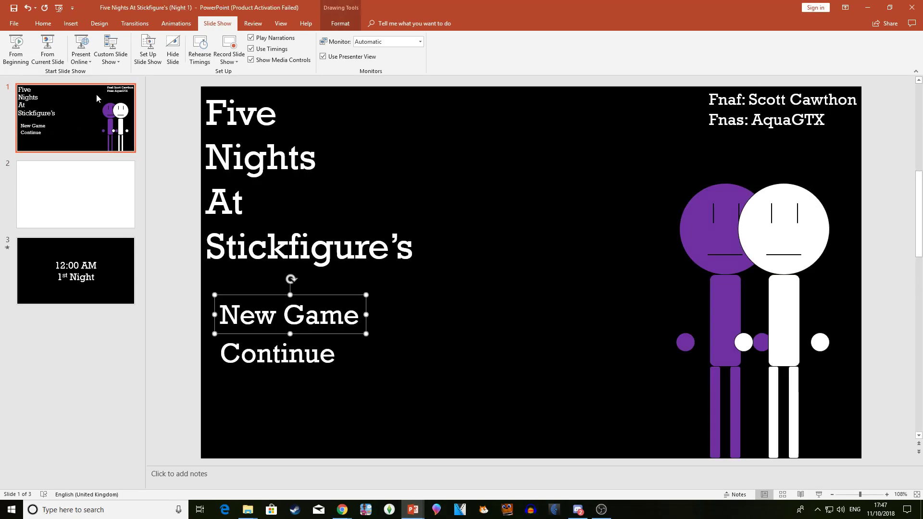
Step: Delete the blank second slide and return to the title slide
click(78, 222)
key(Delete)
click(113, 133)
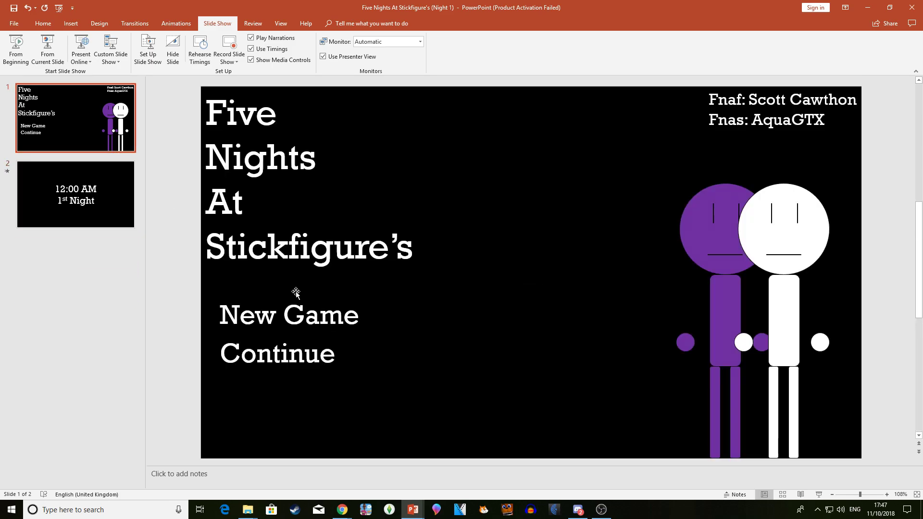
Step: Change the New Game text box's click hyperlink on the title slide to the specific slide Slide 2
click(276, 310)
click(235, 295)
click(71, 23)
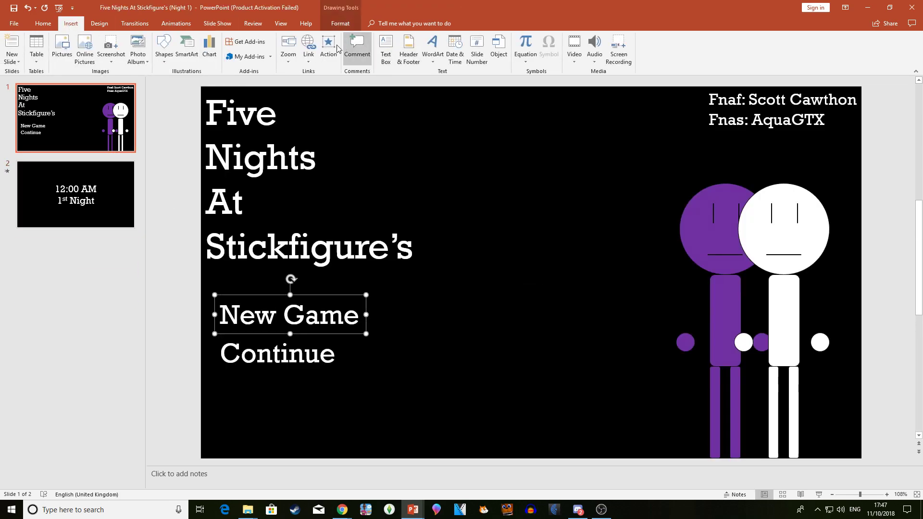
click(328, 48)
click(420, 224)
click(420, 297)
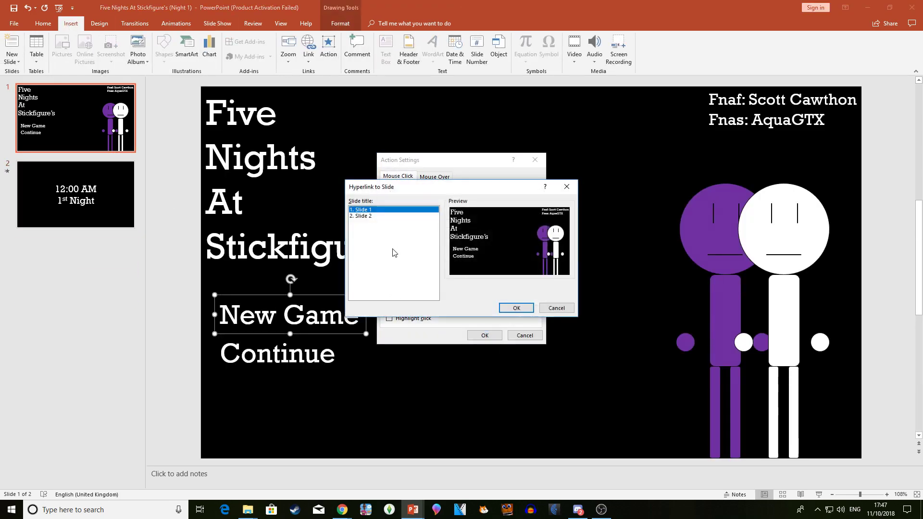
click(374, 217)
click(515, 308)
click(484, 335)
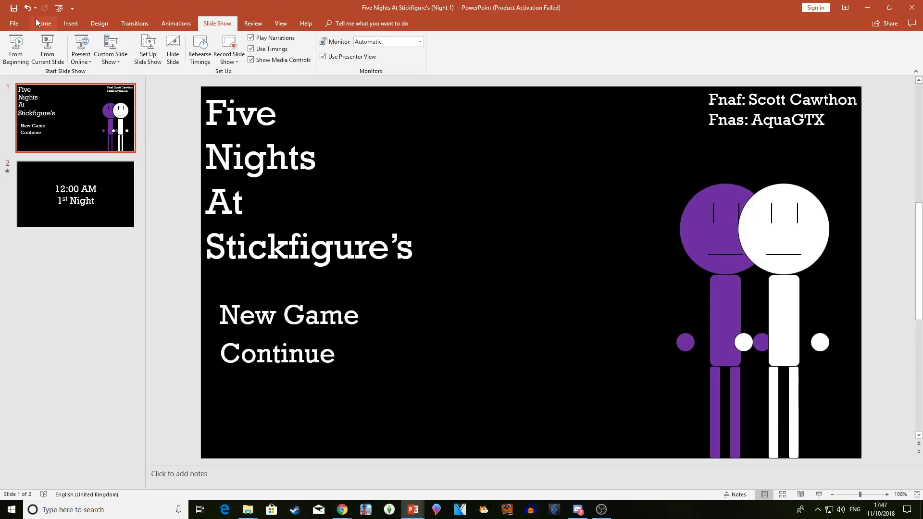
Step: Insert a blank slide after the title slide and test the New Game link in a slide show from the title slide
click(36, 19)
click(82, 43)
click(75, 117)
click(218, 23)
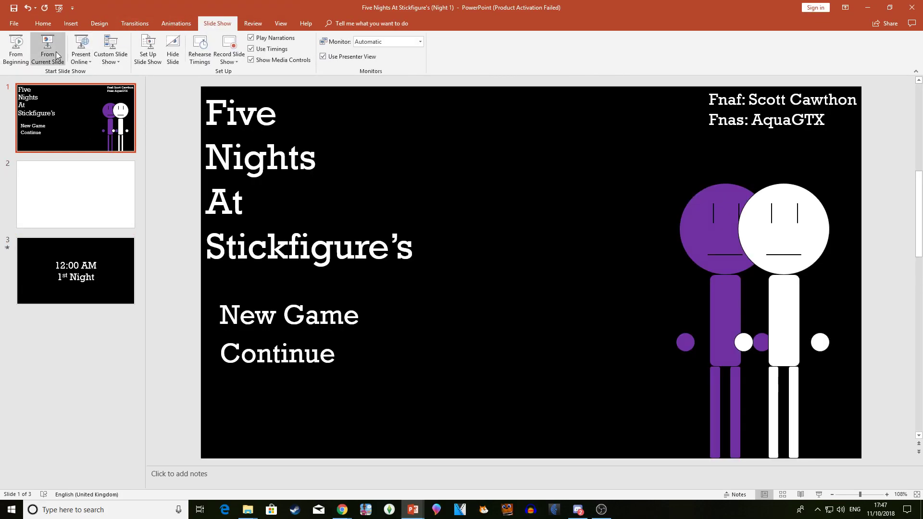
click(56, 55)
click(200, 319)
key(Escape)
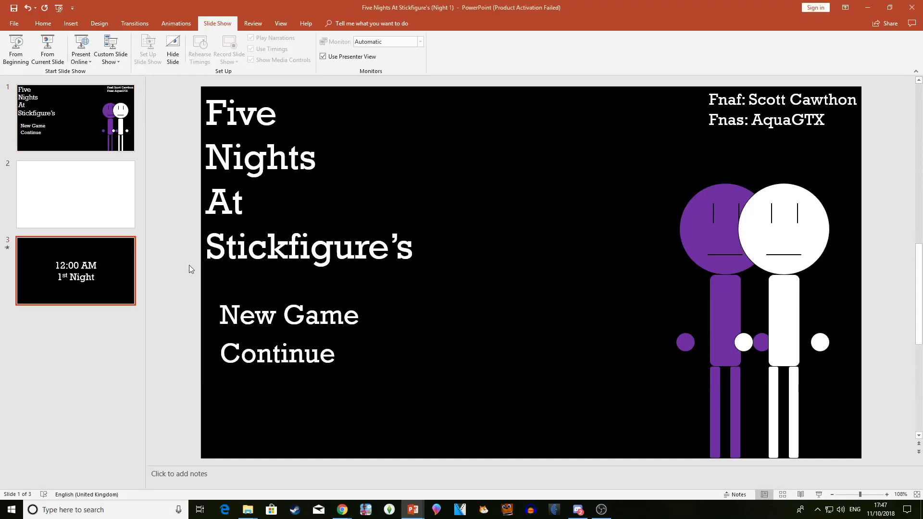
Step: Remove the blank test slide between the title and "12:00 AM 1st Night" slides
click(53, 117)
click(254, 315)
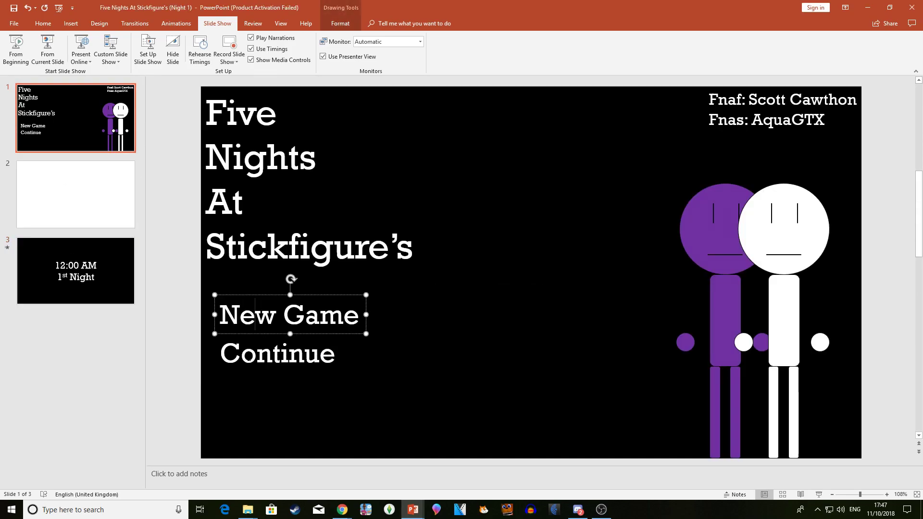
click(53, 211)
key(Delete)
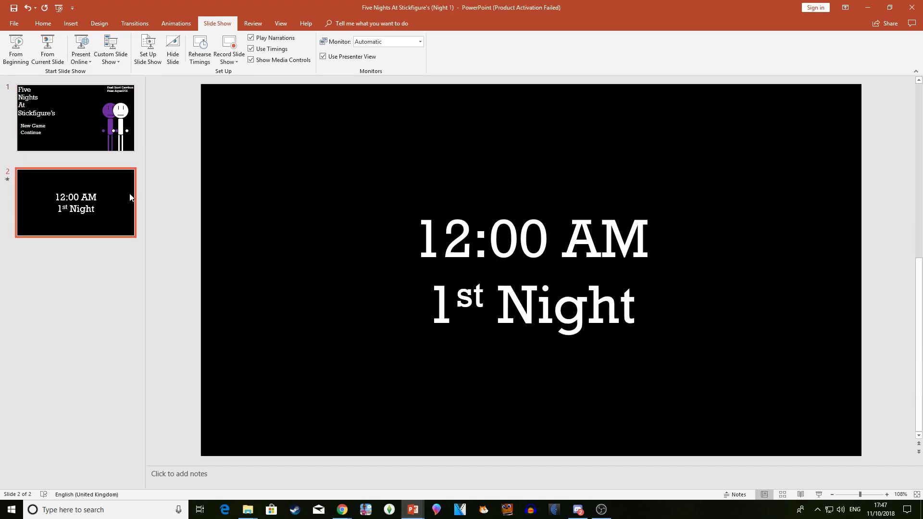
Step: Check the New Game text box's link target and the transition settings of the "12:00 AM 1st Night" slide
key(Up)
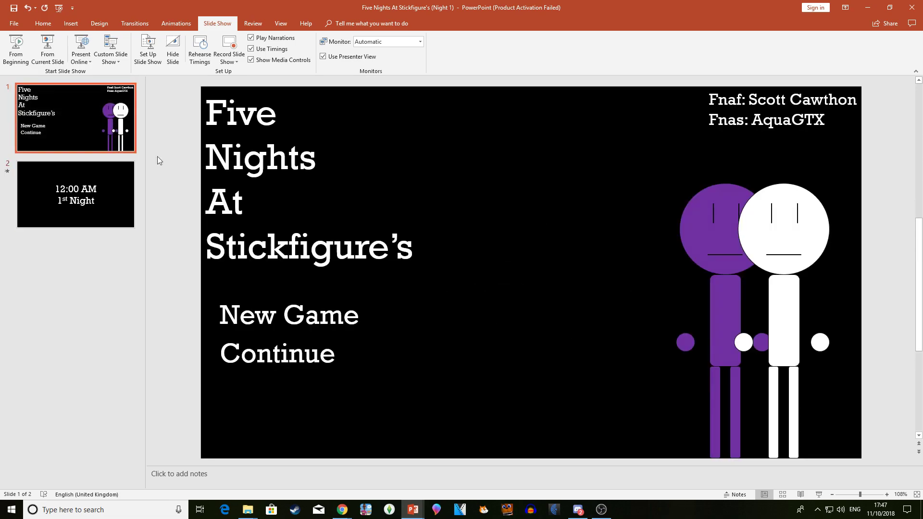
click(255, 312)
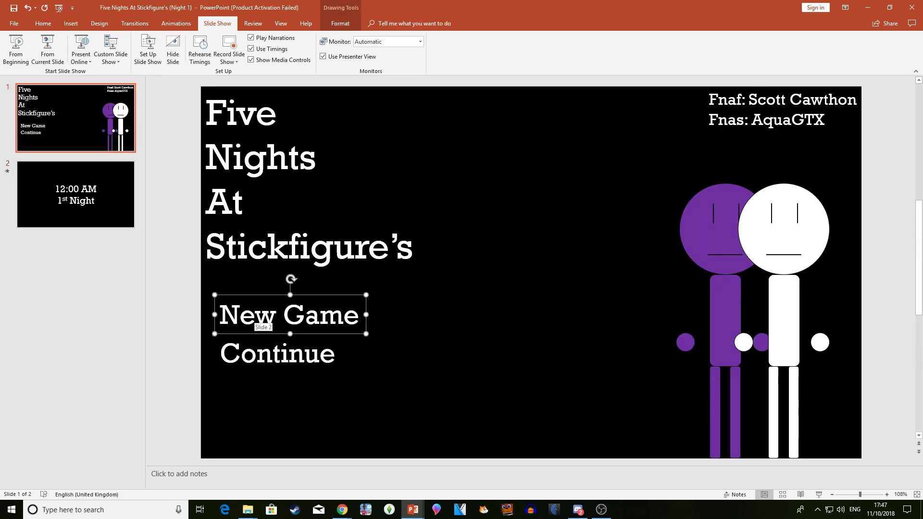
click(60, 175)
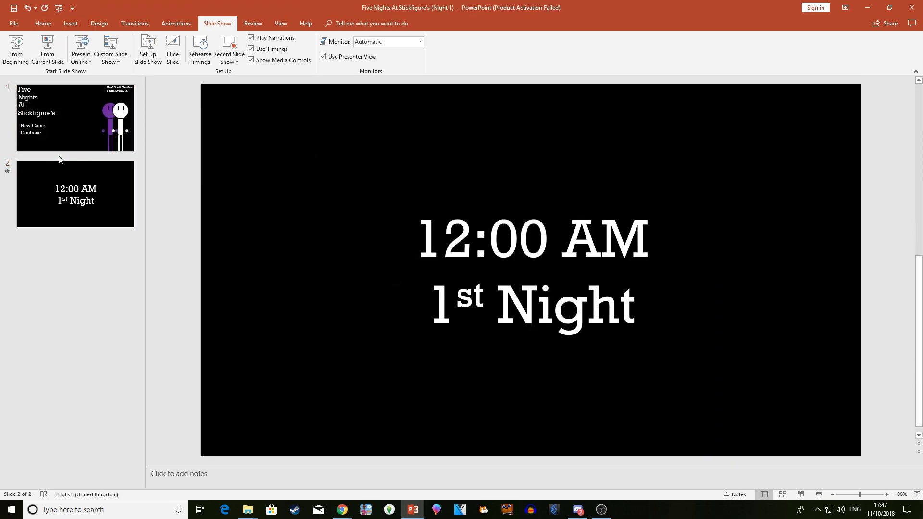
click(63, 132)
key(Down)
click(134, 23)
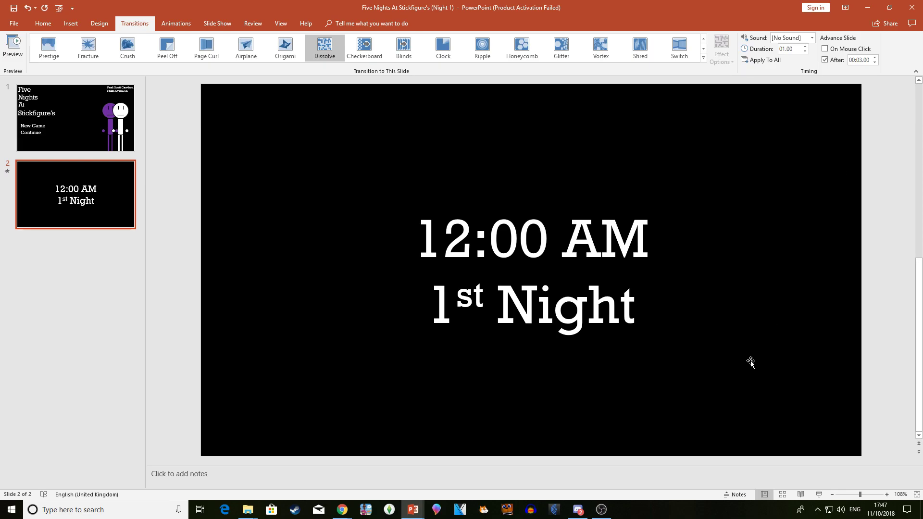
click(603, 511)
click(747, 344)
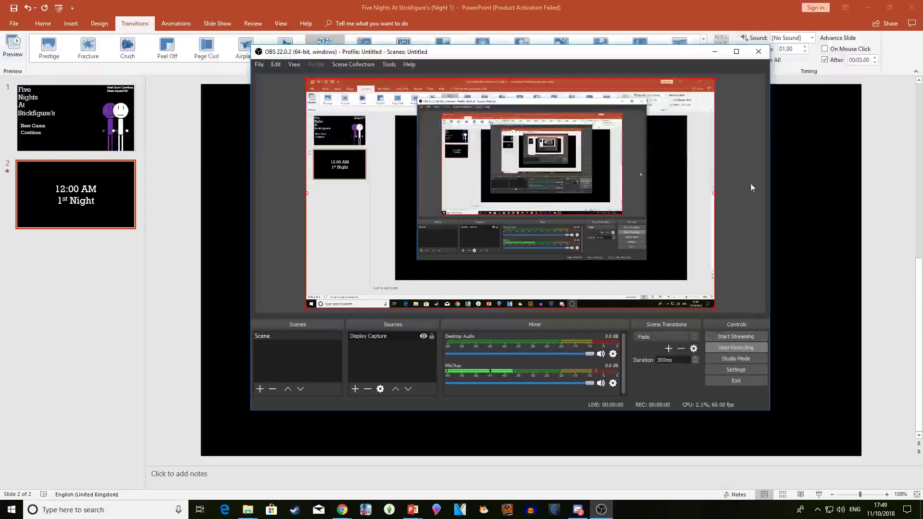
drag(699, 54, 700, 98)
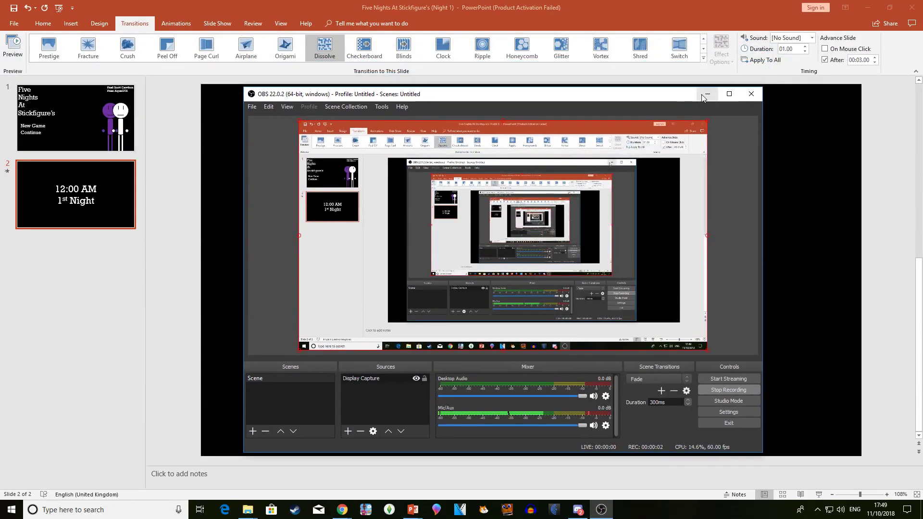
click(706, 94)
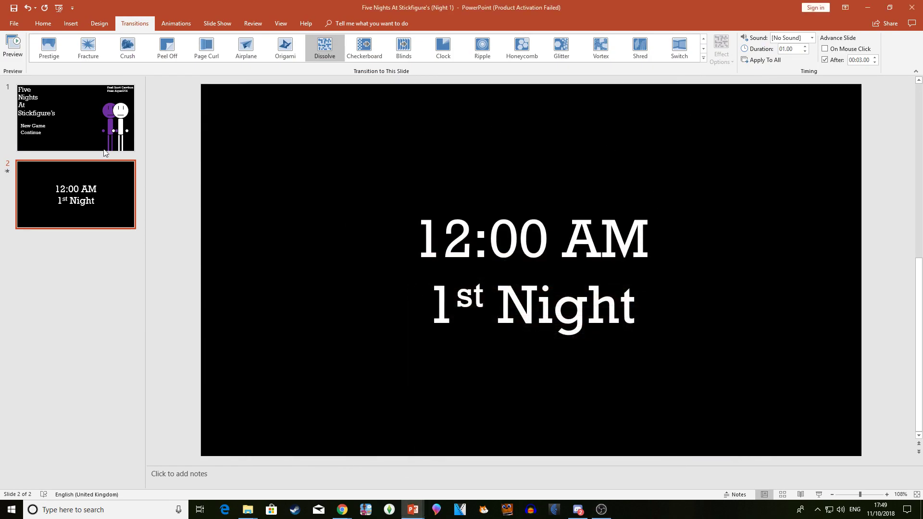
click(105, 149)
click(19, 171)
click(19, 139)
click(211, 28)
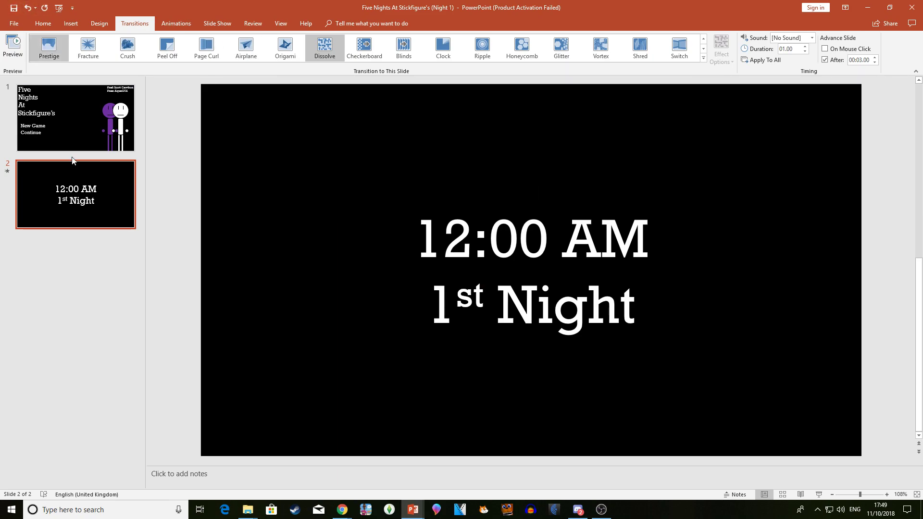
Step: Add a blank slide after the "12:00 AM 1st Night" slide
click(42, 23)
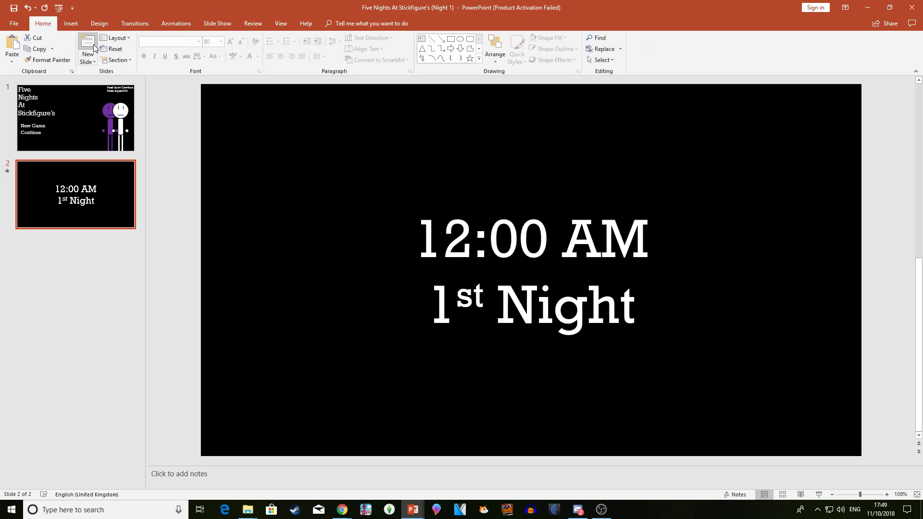
click(87, 46)
click(120, 24)
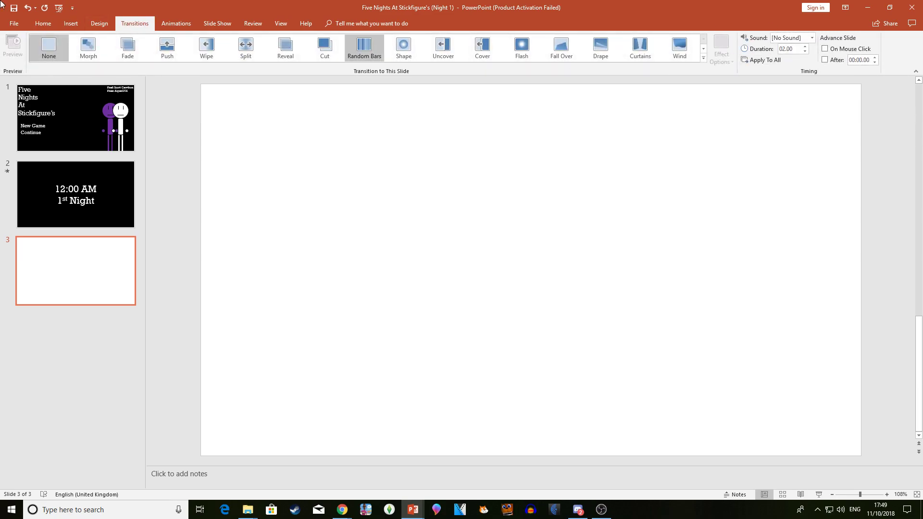
Step: Draw a rectangle covering the entire third slide and fill it with gray
click(43, 23)
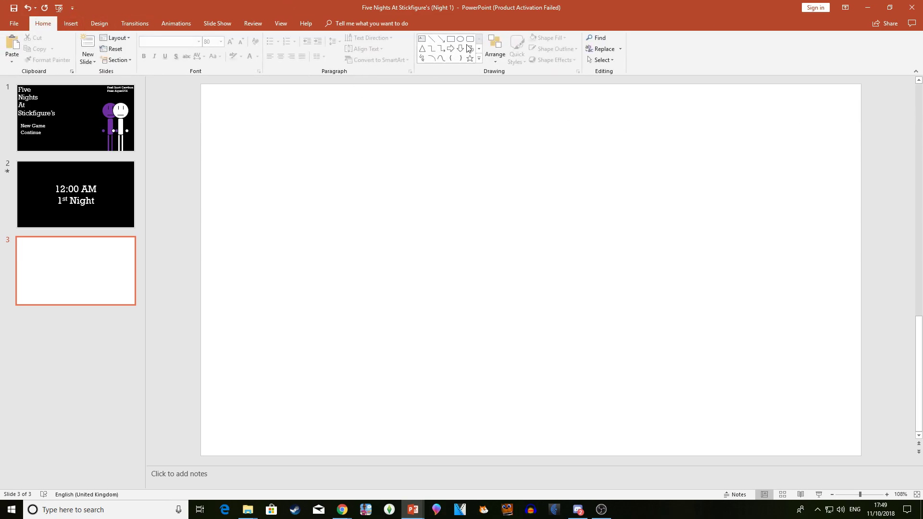
click(305, 192)
drag(326, 218, 860, 455)
click(565, 38)
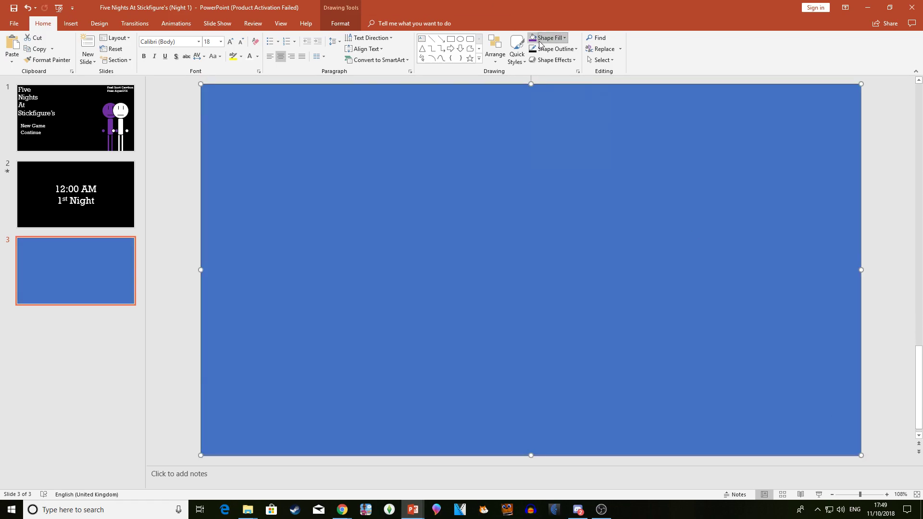
click(532, 91)
click(61, 96)
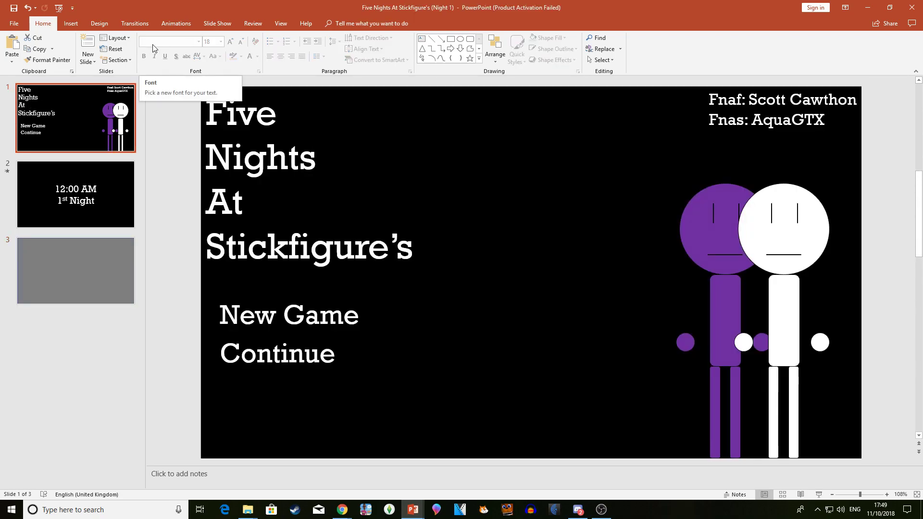
click(57, 296)
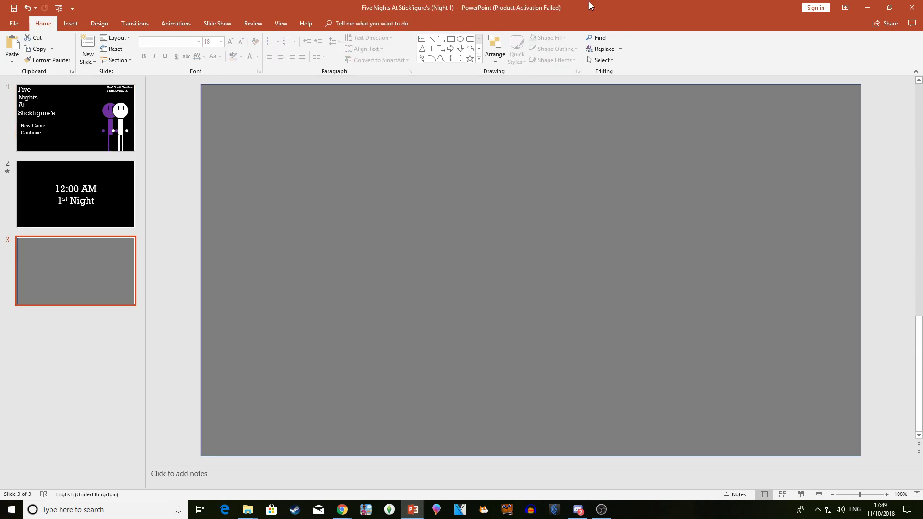
click(433, 136)
click(188, 123)
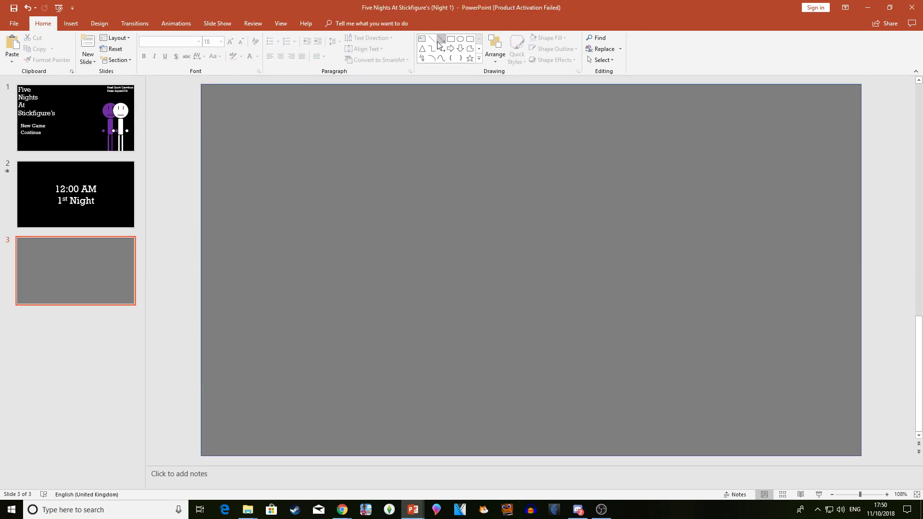
Step: Draw a small rectangle at the lower edge of the gray slide, left of centre, and stack a copy directly above it
click(421, 172)
drag(439, 191, 395, 405)
key(ctrl+c)
key(ctrl+v)
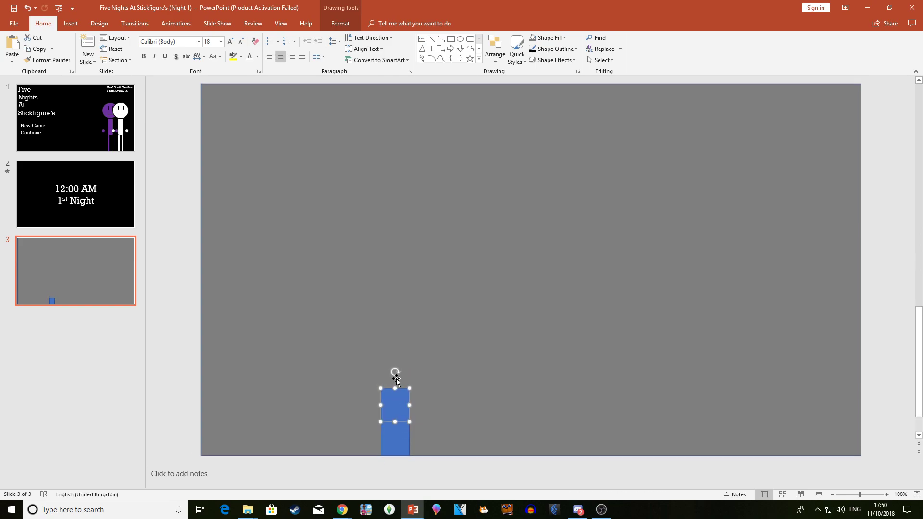
Step: Turn the copied rectangle sideways and stretch it into a long, thin horizontal bar resting on the small rectangle
drag(395, 371, 409, 394)
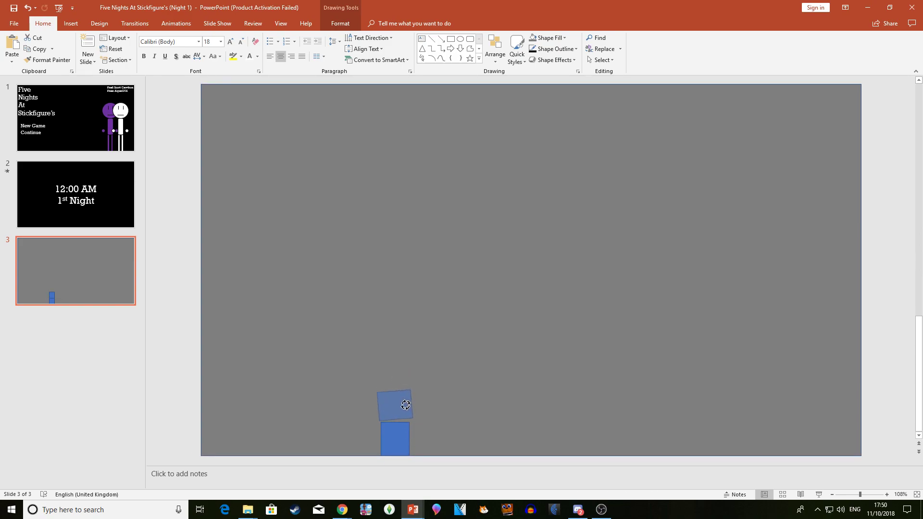
drag(399, 403, 564, 414)
drag(472, 408, 470, 407)
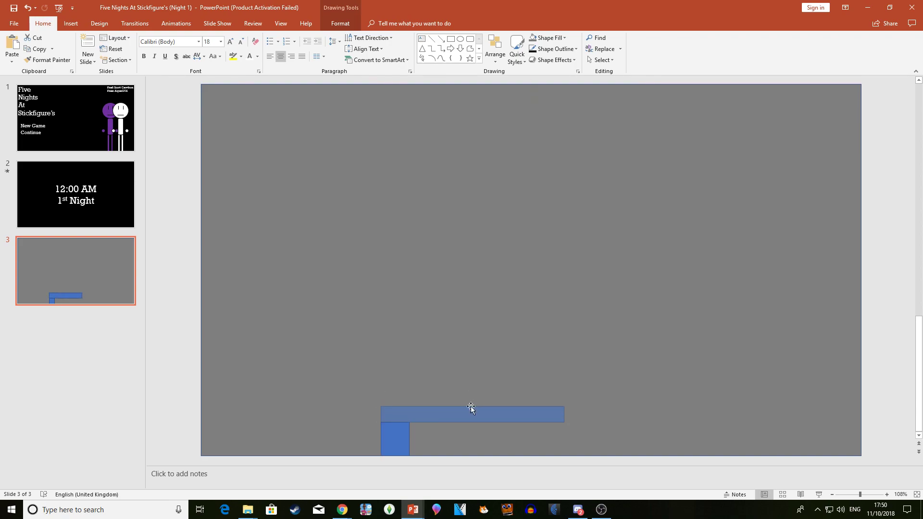
Step: Duplicate the small rectangle and place the copy under the opposite end of the horizontal bar as a second leg
click(417, 448)
click(405, 431)
key(ctrl+c)
key(ctrl+v)
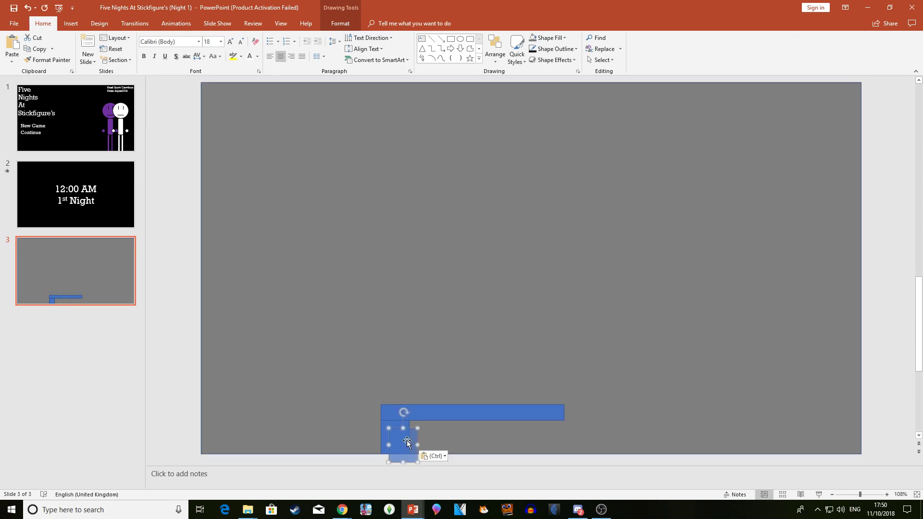
drag(407, 442, 551, 433)
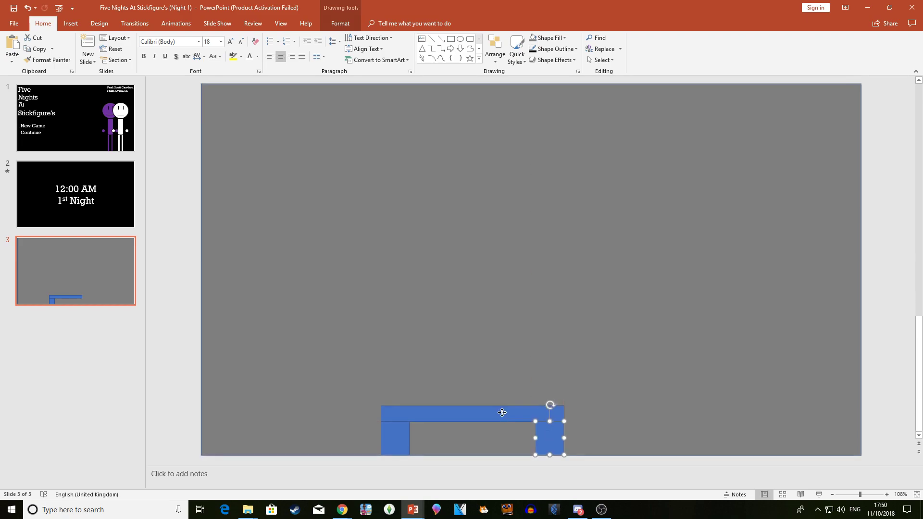
Step: Give the bar and both legs the darkest orange (brown) theme color for fill and outline
key(ctrl+a)
shift+click(447, 319)
shift+click(393, 425)
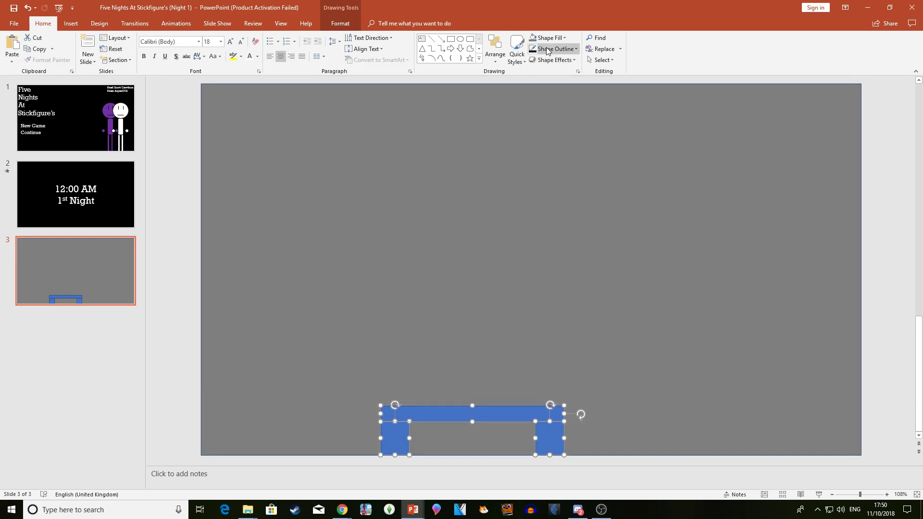
click(547, 38)
click(413, 415)
click(448, 351)
click(454, 413)
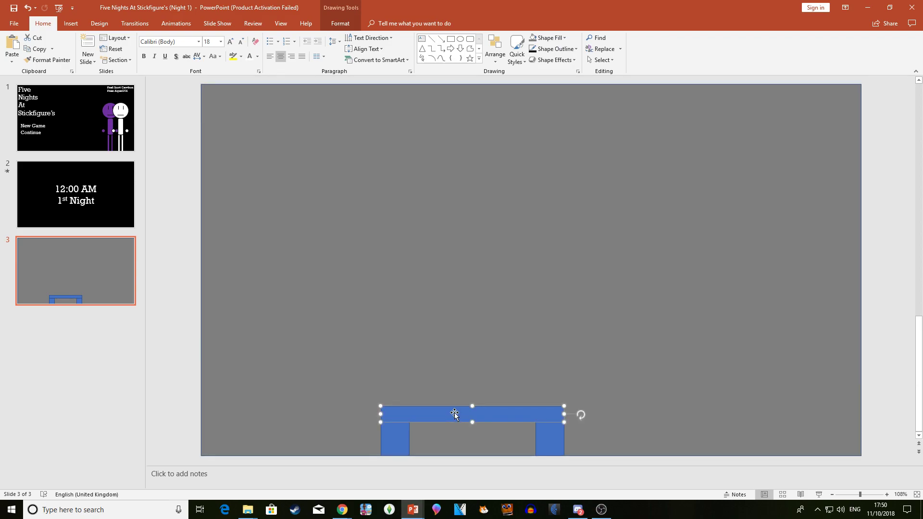
shift+click(560, 440)
click(548, 37)
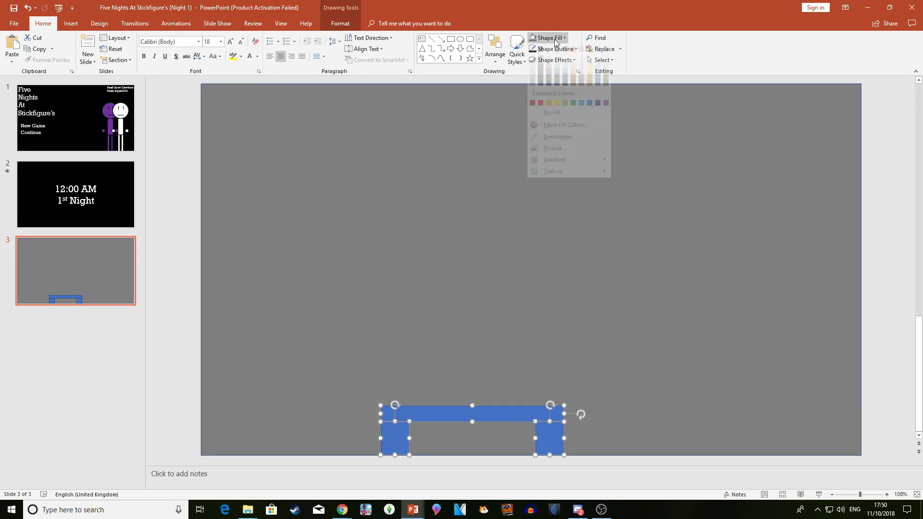
click(573, 93)
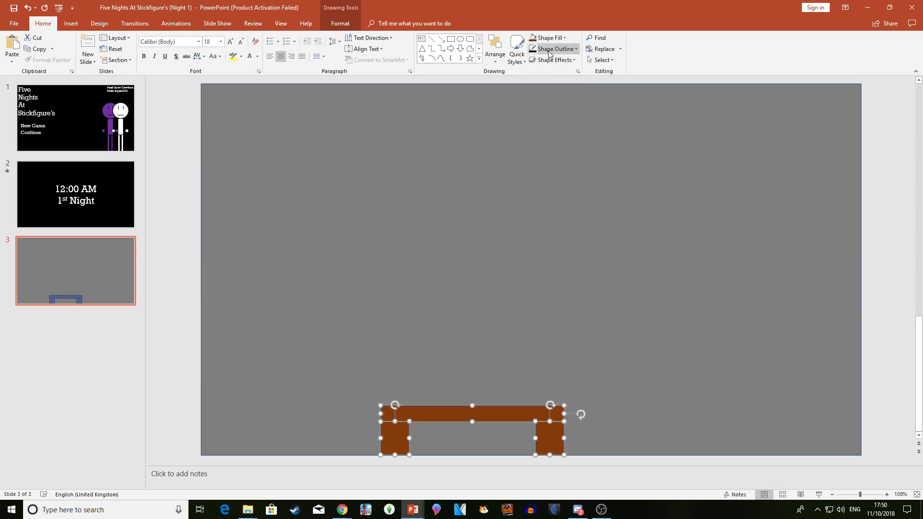
click(553, 48)
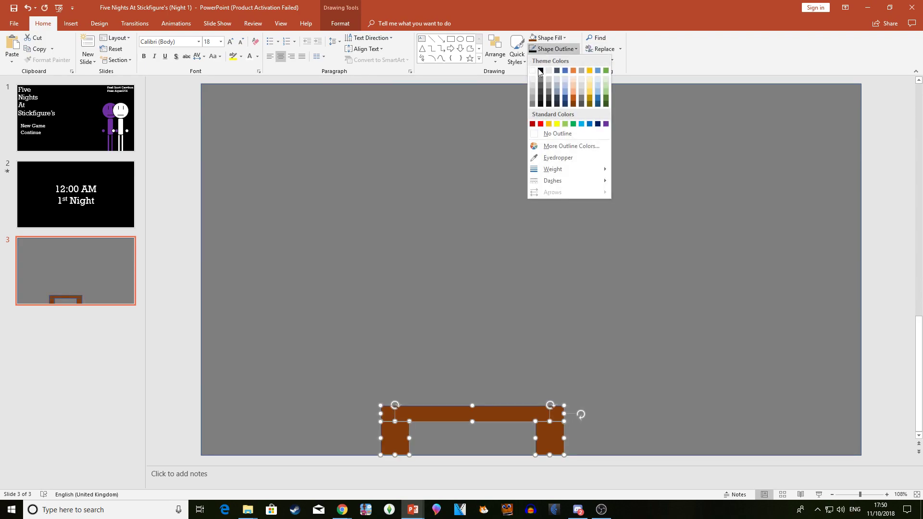
click(573, 104)
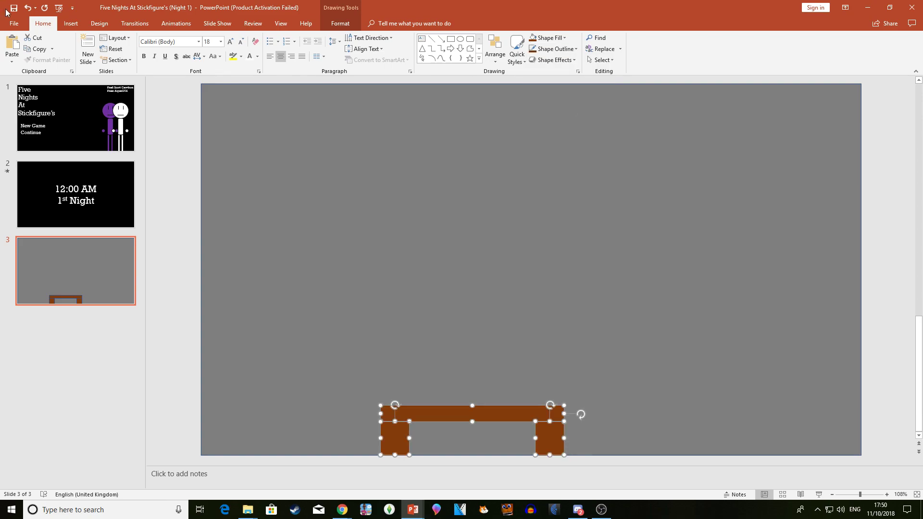
Step: Group the three brown rectangles into one desk and enlarge it, centred on the slide's lower edge
click(247, 392)
click(410, 420)
shift+click(399, 440)
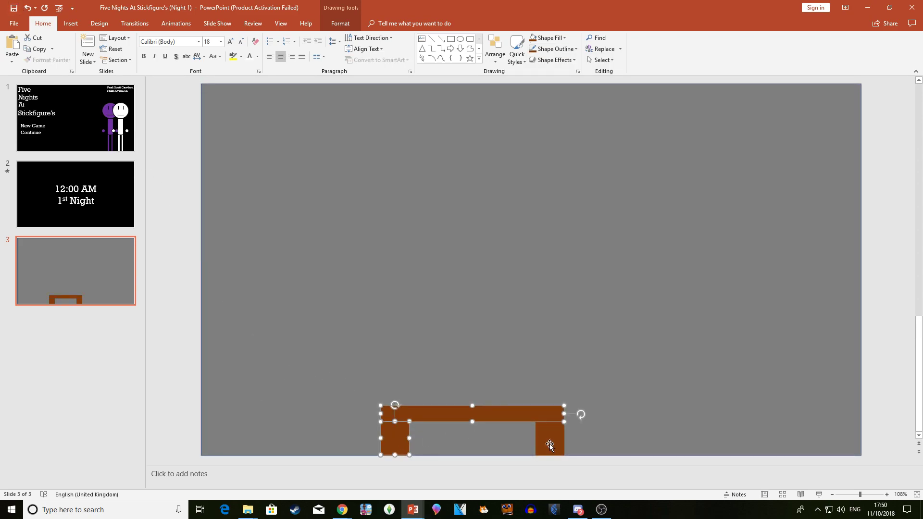
click(495, 50)
click(518, 140)
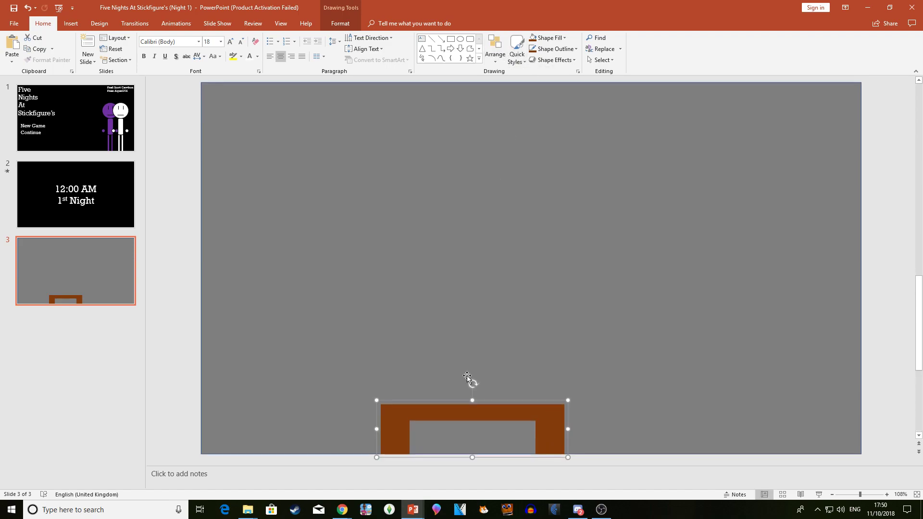
drag(471, 418, 471, 363)
drag(570, 344, 595, 400)
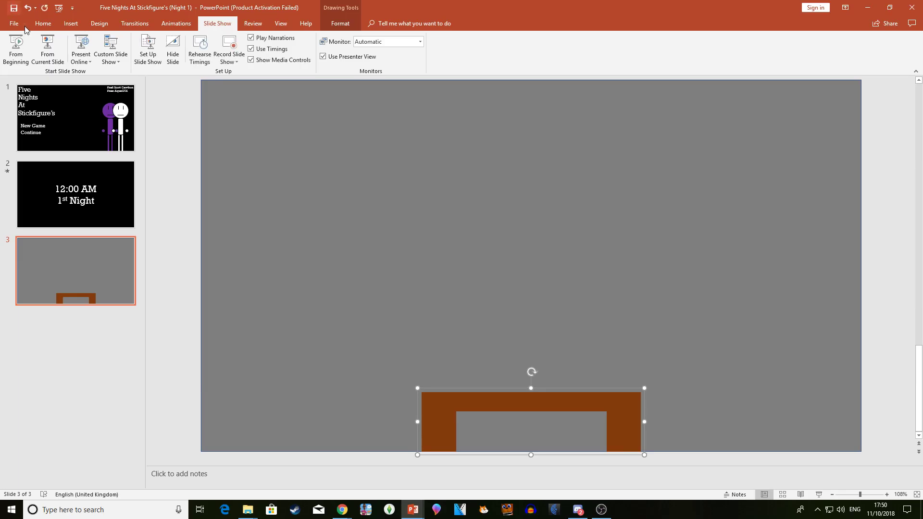
Step: Switch to Google Chrome, open a new tab and close the other three tabs
click(355, 474)
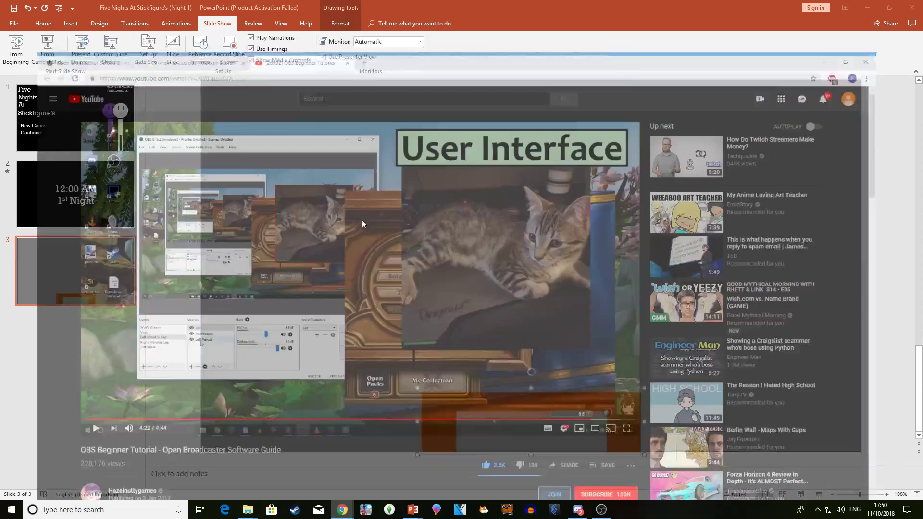
click(358, 6)
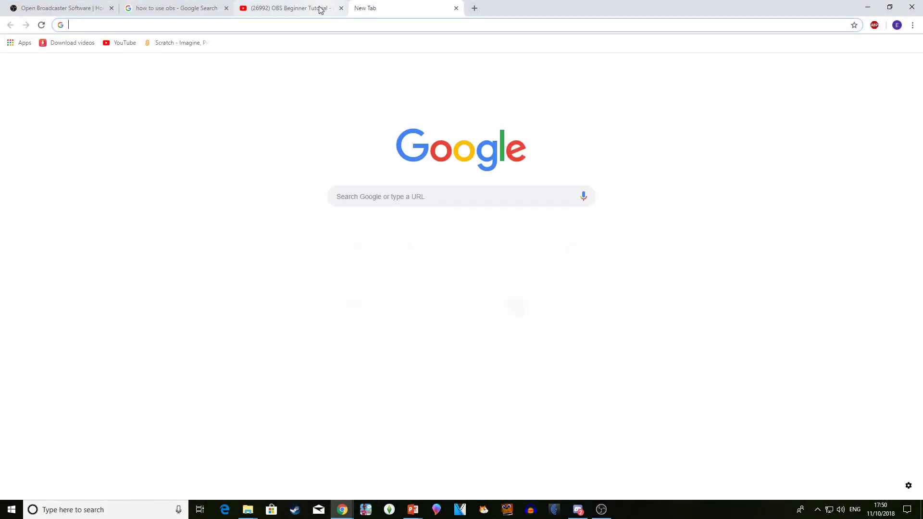
click(112, 9)
click(111, 8)
click(111, 8)
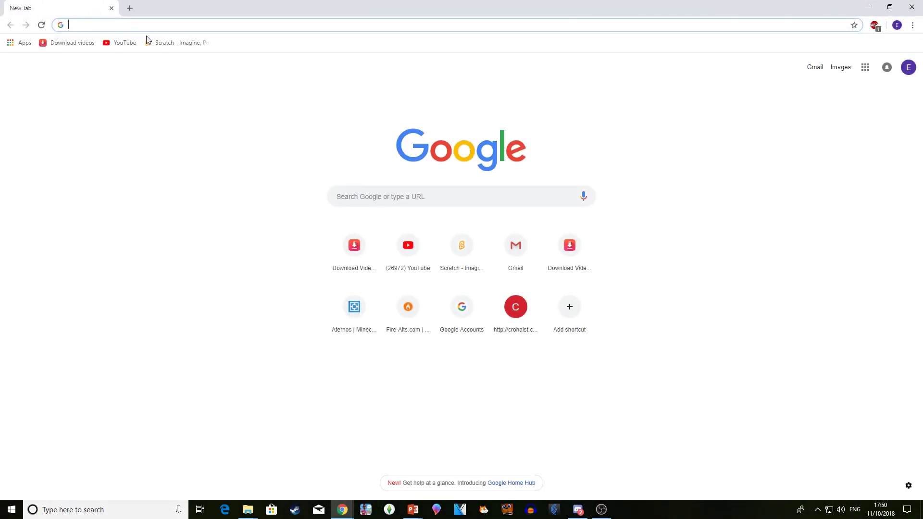
Step: Search Google Images for "Fnaf fan gif png"
text(GF)
key(BackSpace)
key(BackSpace)
text(Fnaf fan gi)
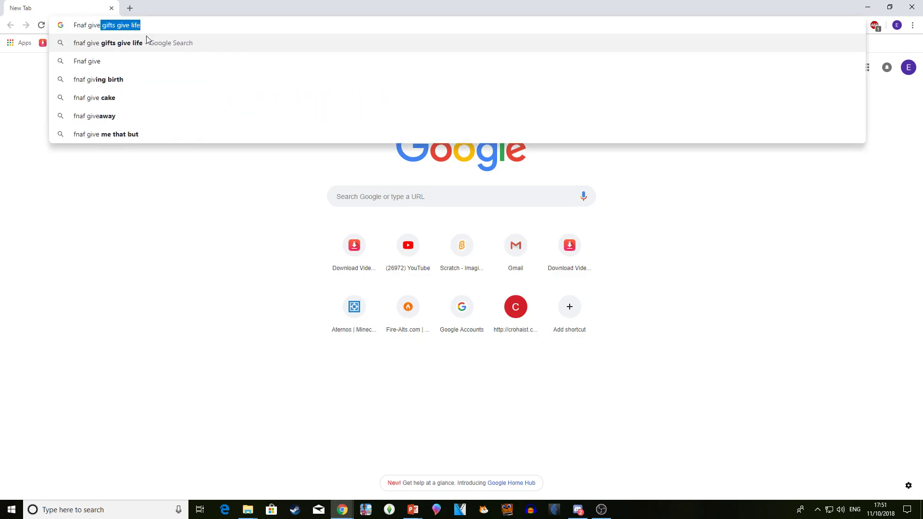
text(f)
key(BackSpace)
key(BackSpace)
key(BackSpace)
text(fan gi)
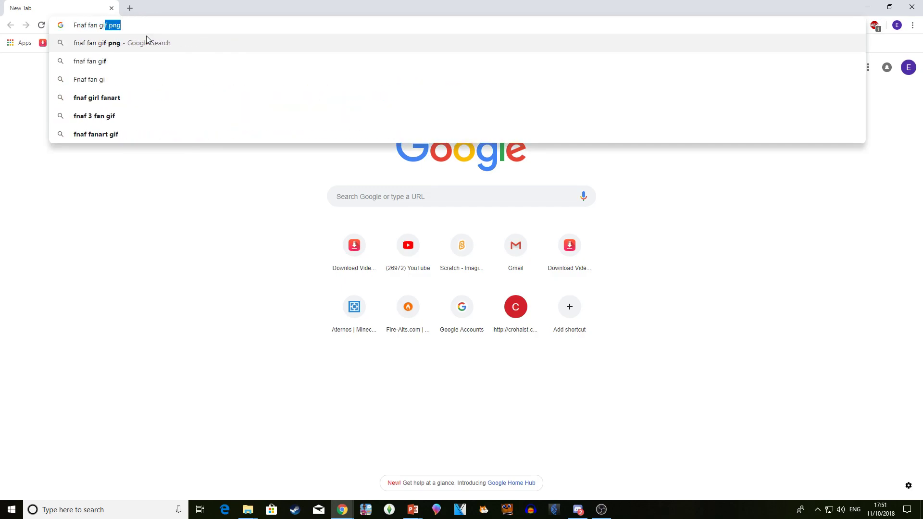
text(f png)
key(Return)
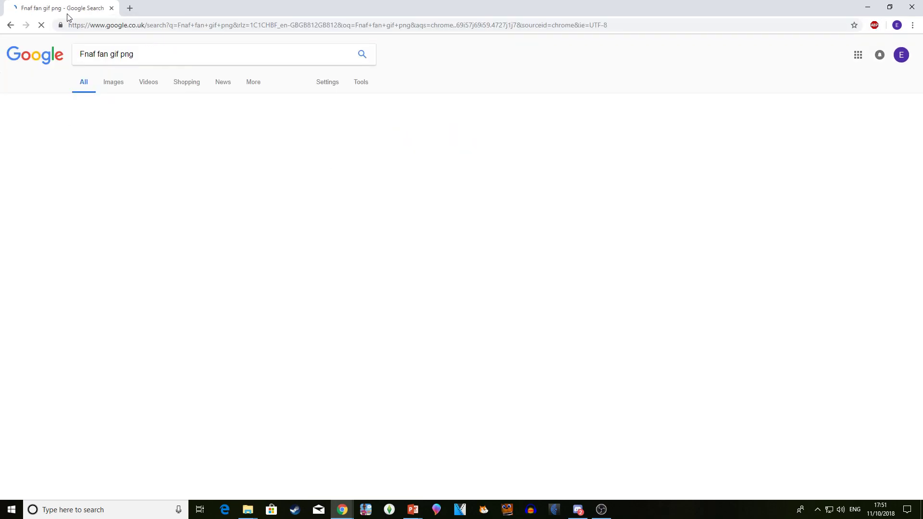
click(114, 82)
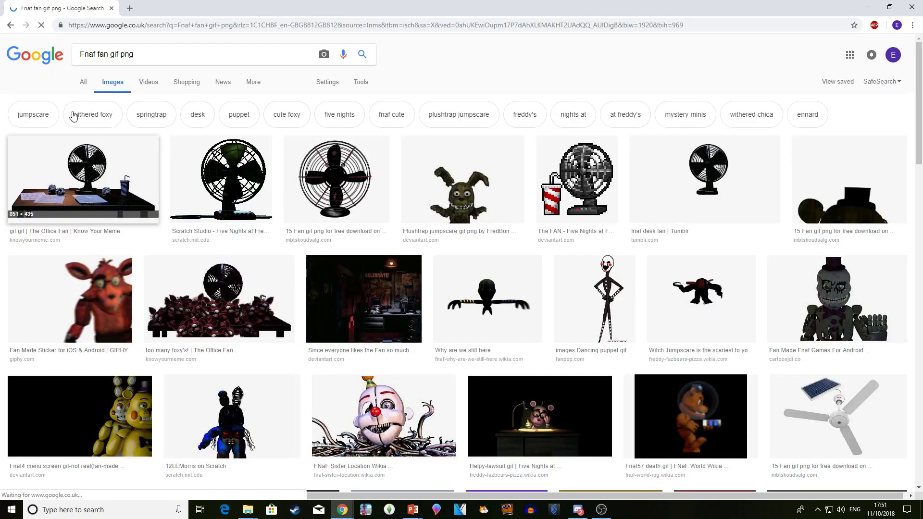
Step: Preview several fan pictures and copy the transparent desk fan from the Scratch Studio result
click(82, 158)
click(260, 68)
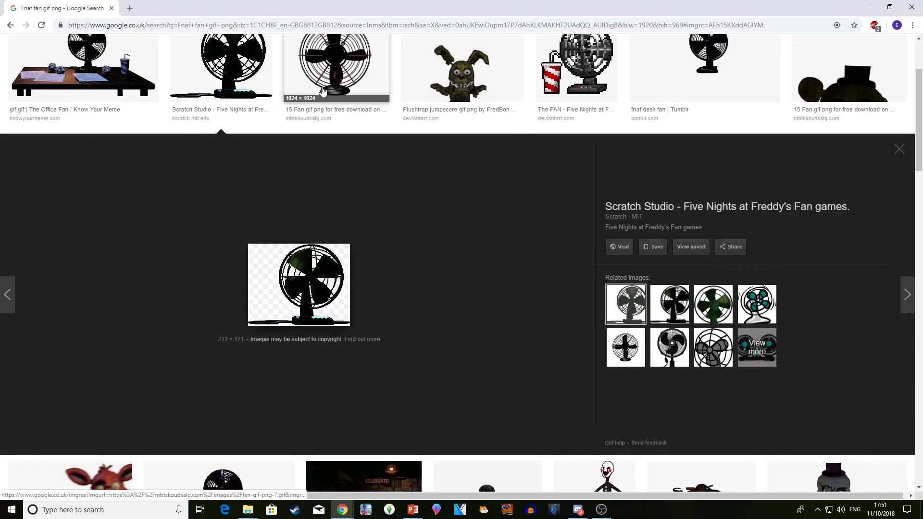
click(310, 72)
click(670, 58)
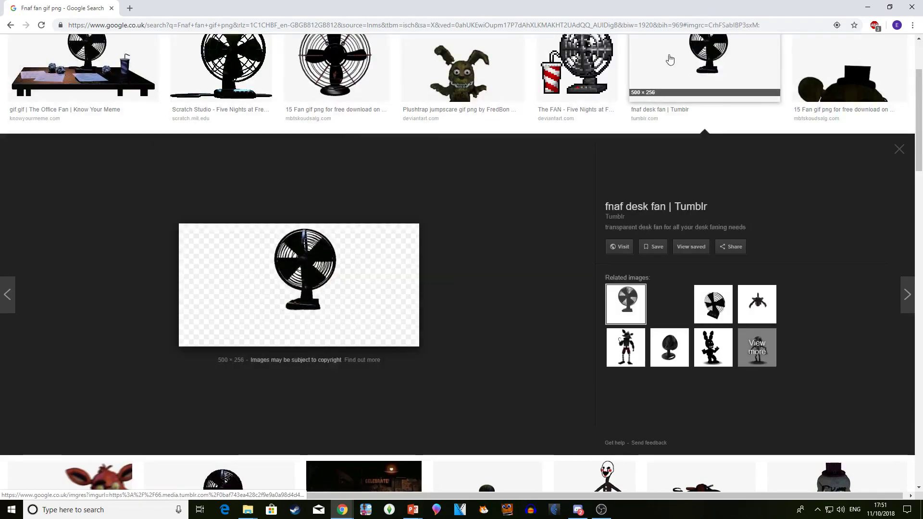
click(583, 79)
click(200, 82)
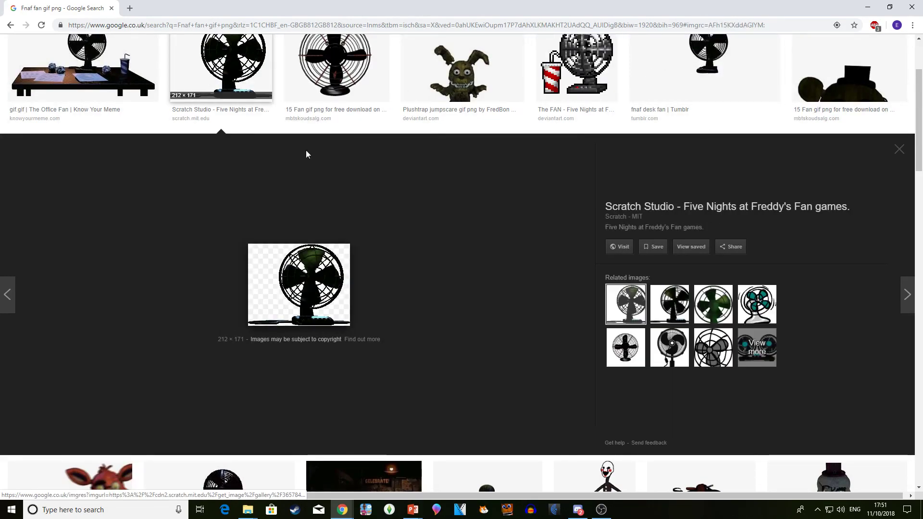
right_click(326, 270)
click(658, 318)
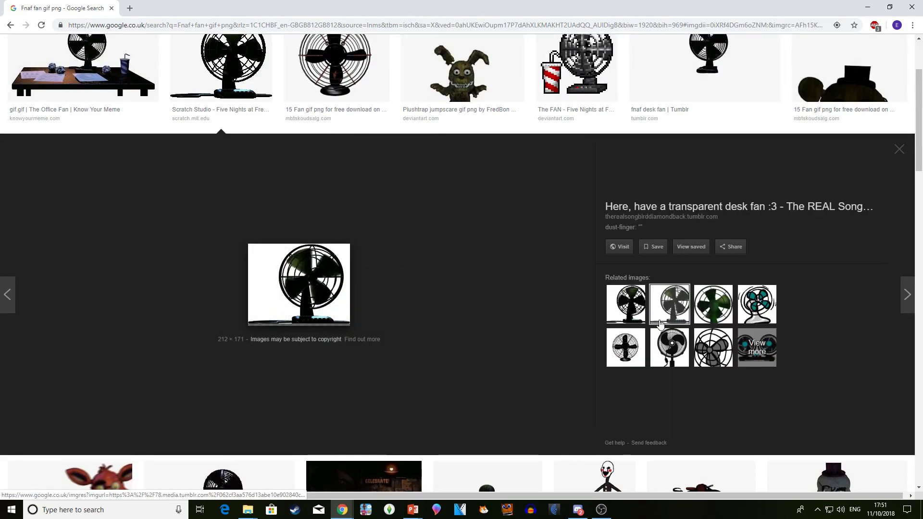
click(630, 312)
right_click(267, 270)
click(298, 366)
Step: Return to PowerPoint, paste the fan picture on the third slide and stand it on the desk's right end
key(alt+Tab)
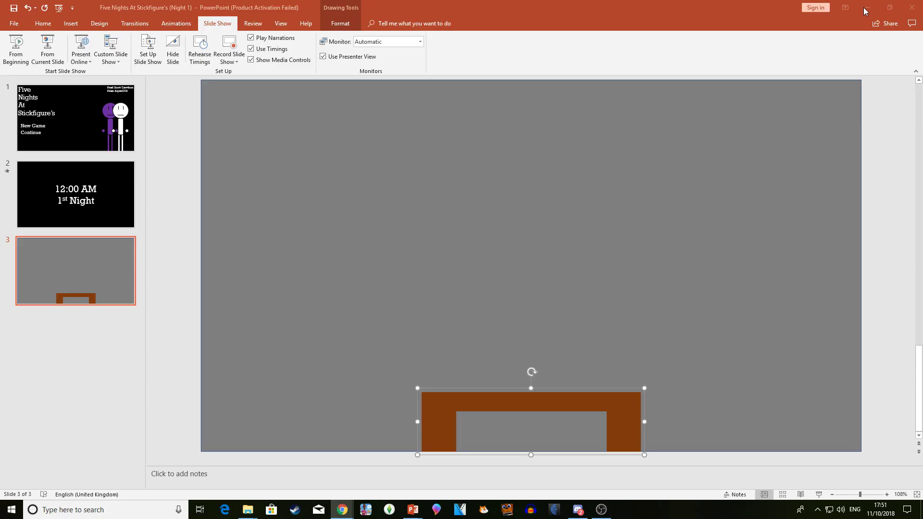
key(ctrl+v)
drag(572, 218, 585, 313)
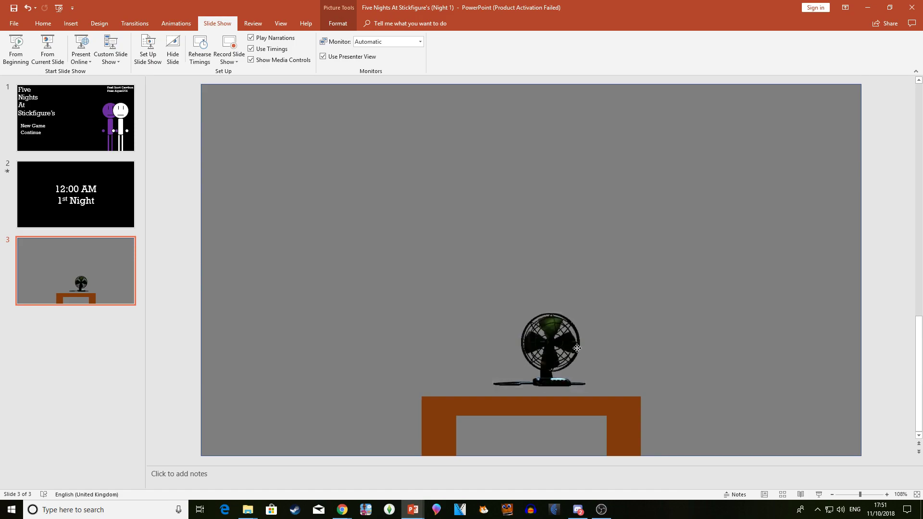
drag(555, 342, 602, 356)
click(338, 23)
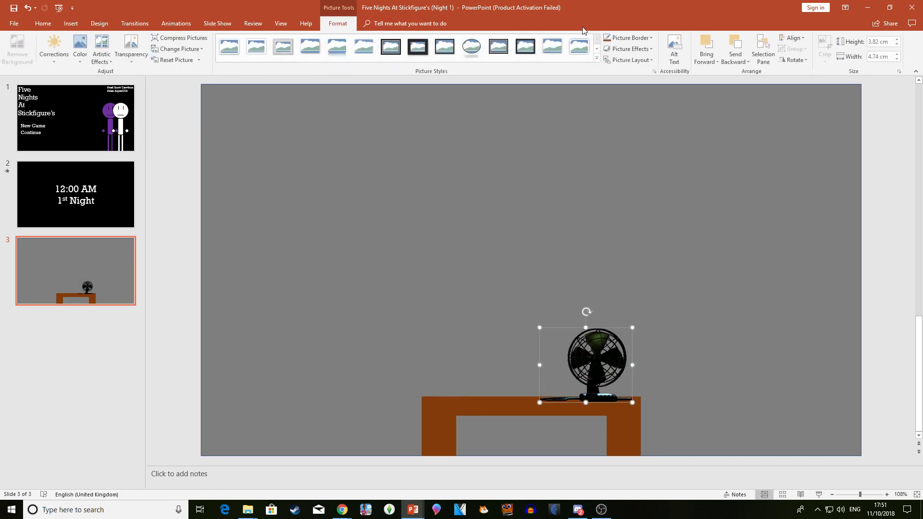
drag(591, 343, 597, 342)
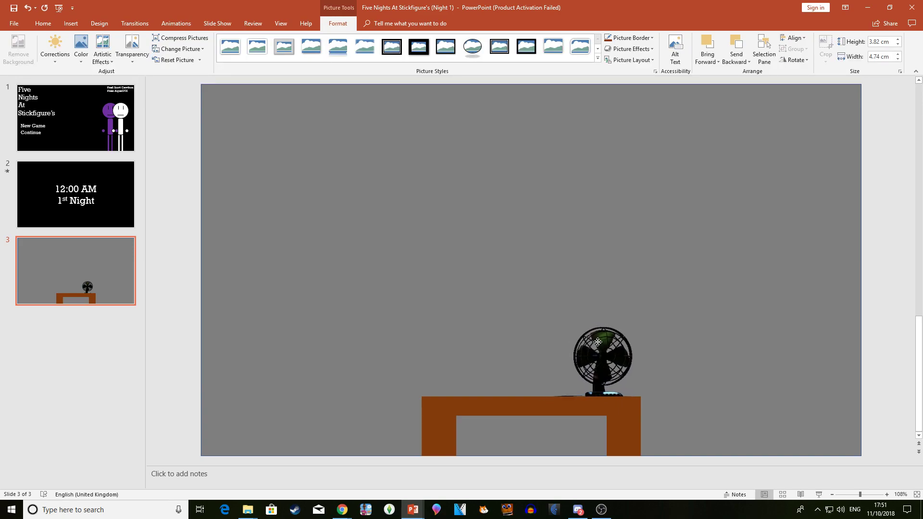
click(578, 142)
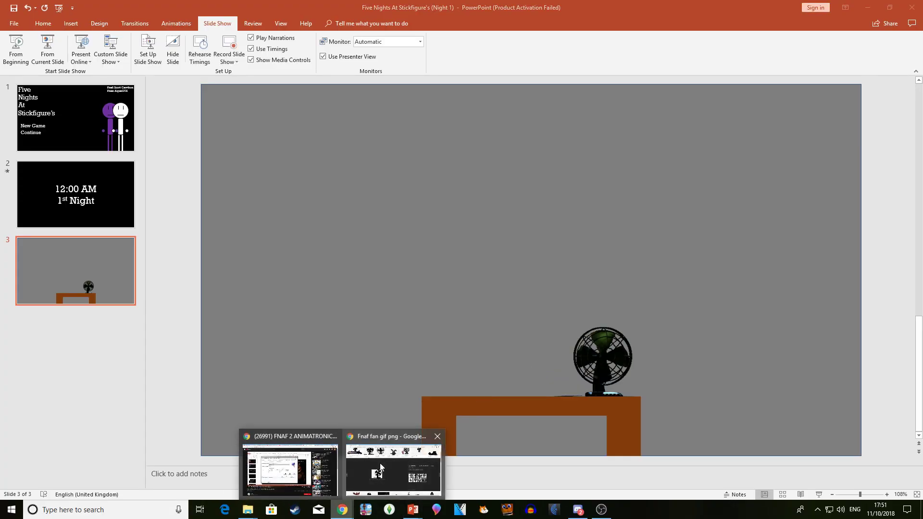
Step: Switch back to Google Chrome and search Google Images for "coca cola png"
click(380, 467)
drag(177, 56, 3, 90)
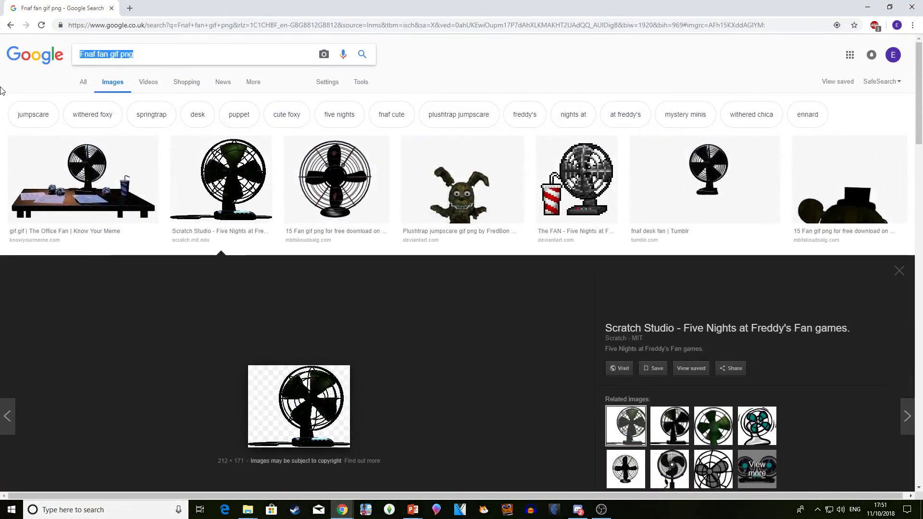
text(coca )
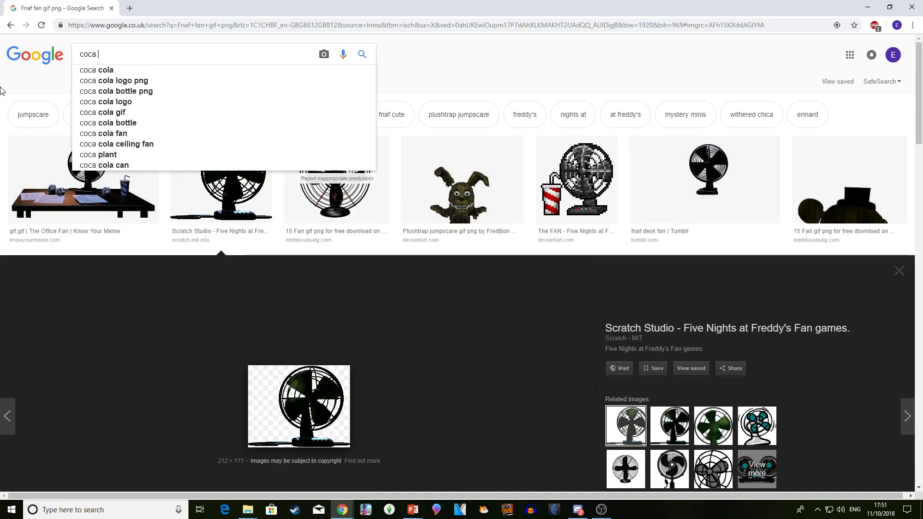
text(cola png)
key(Return)
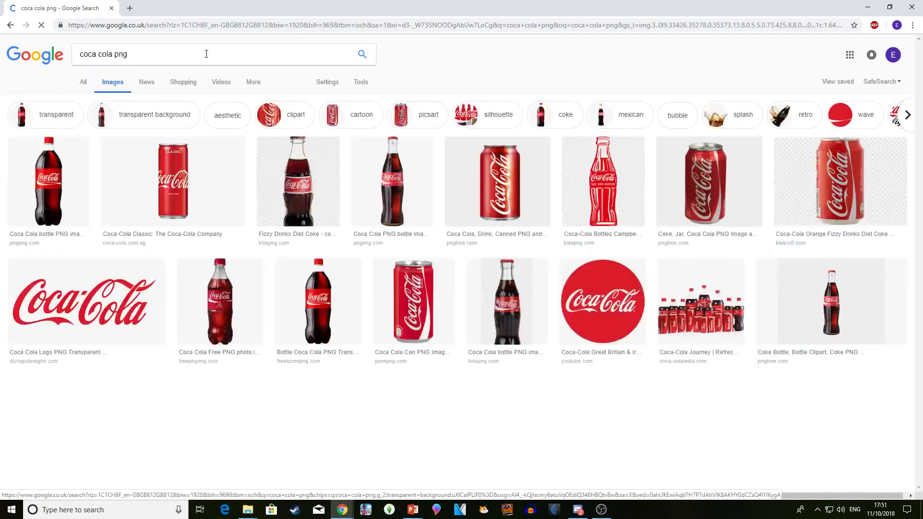
Step: Search Google Images for "dr pepper png" and preview the first can
drag(206, 54, 27, 43)
text(dr pepper )
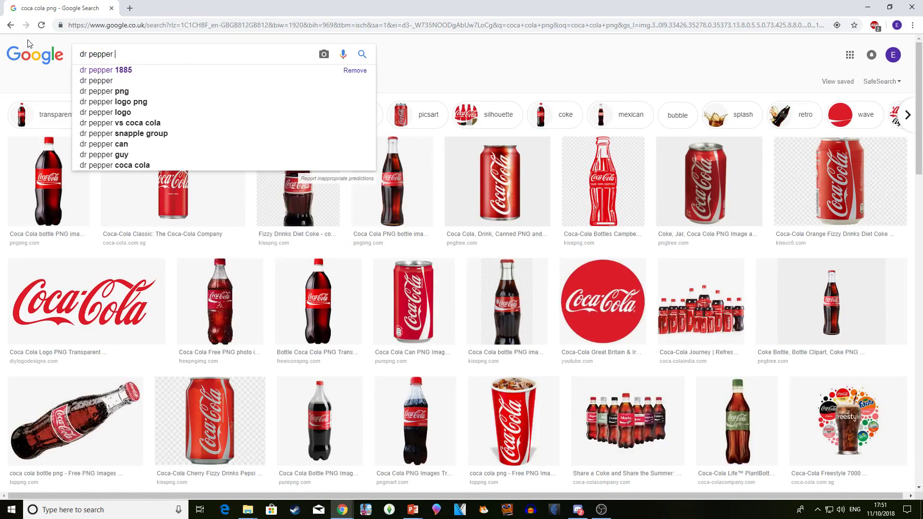
text(png)
key(Return)
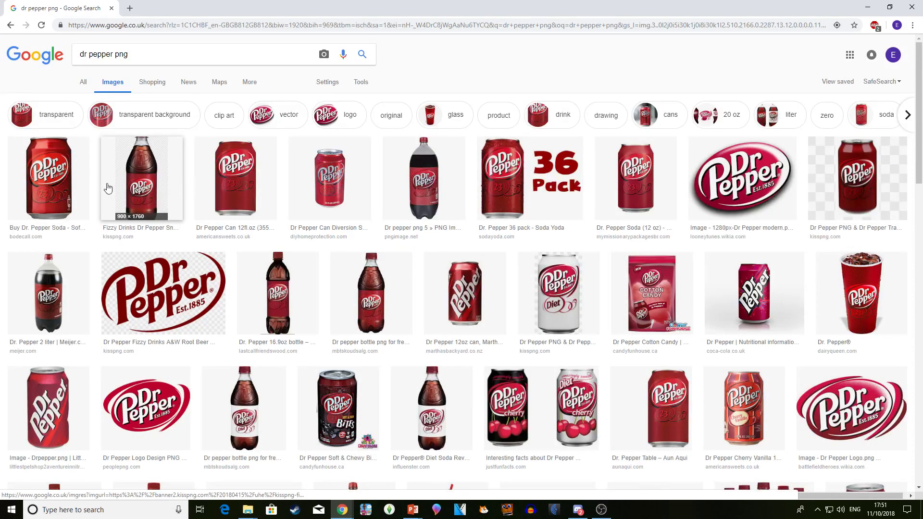
click(51, 186)
scroll(347, 249, up, 3)
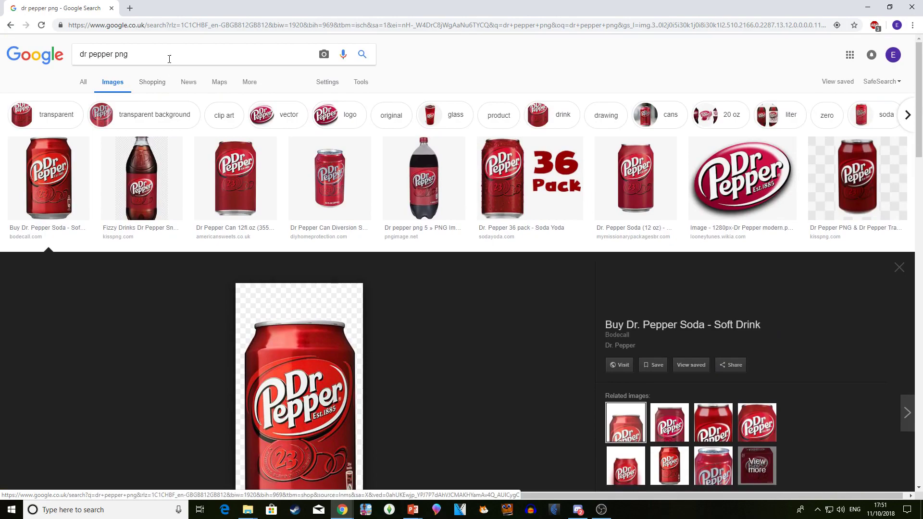
Step: Search Google Images for "soda in a cup png"
drag(167, 55, 16, 47)
text(soda )
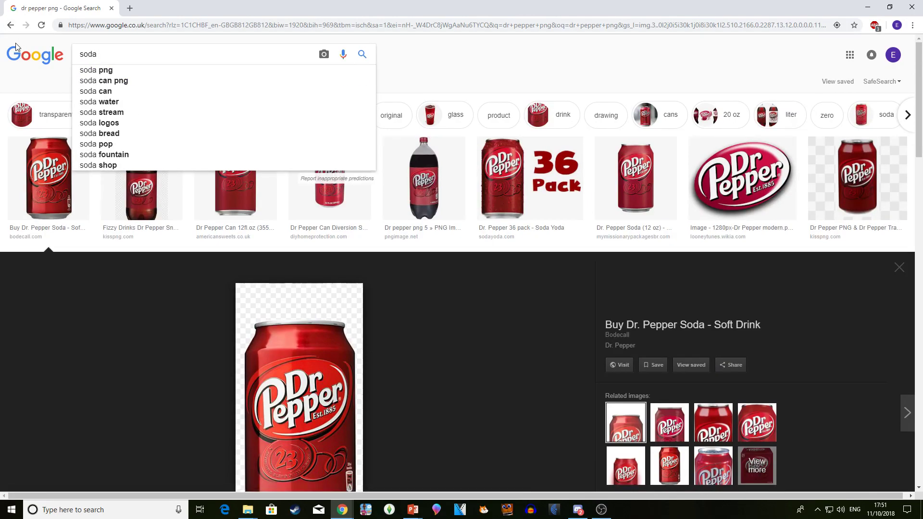
text(in a )
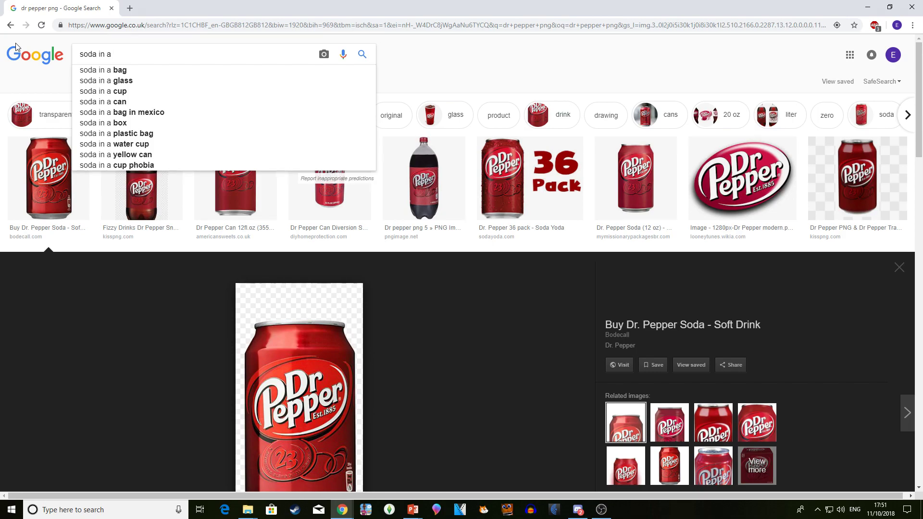
text(cup png)
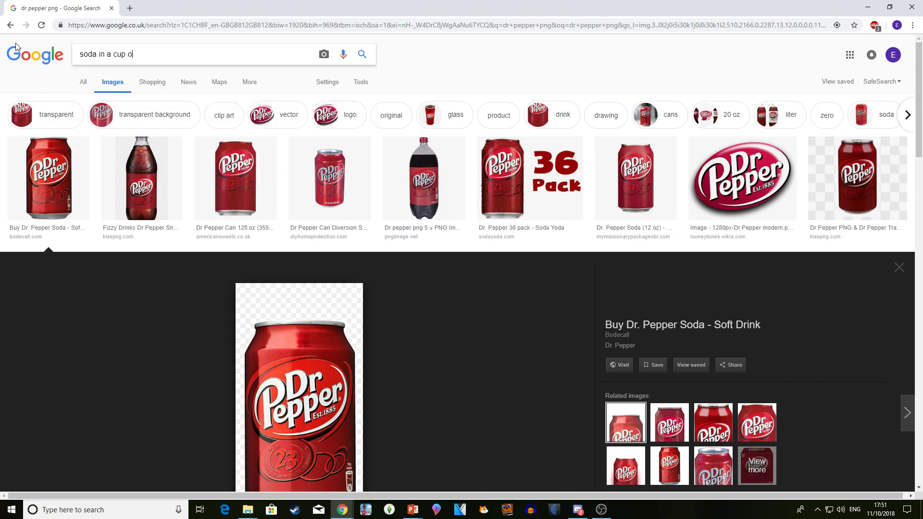
key(Return)
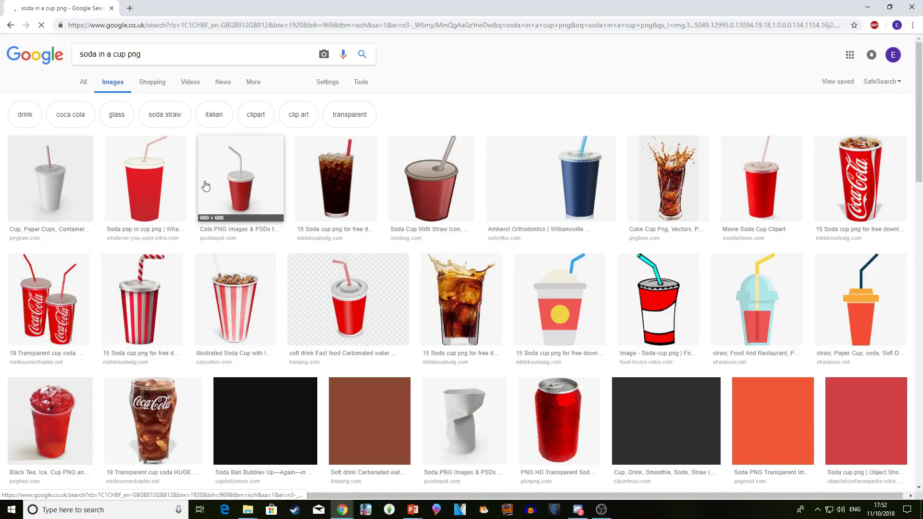
Step: Preview the "Soda pop in cup.png" result and copy the red cup image
click(230, 183)
click(154, 67)
right_click(243, 241)
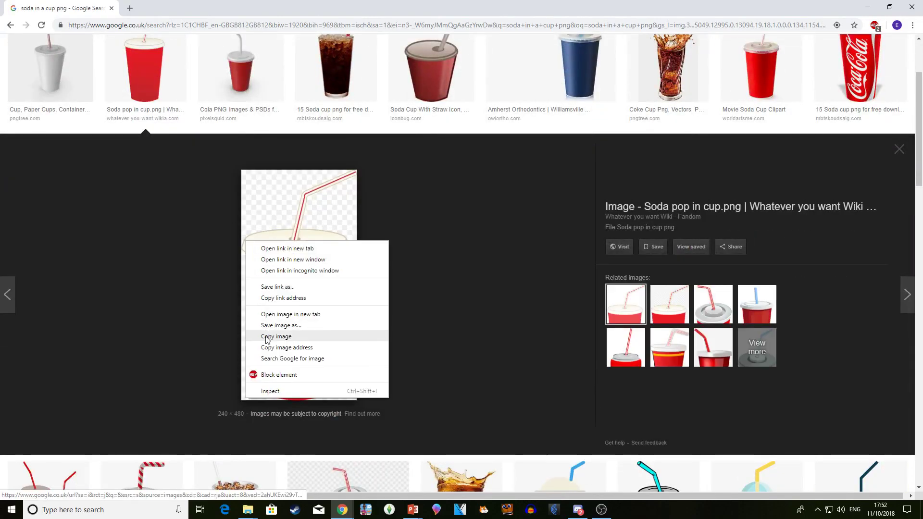
click(269, 337)
Step: Return to PowerPoint, paste the cup on the third slide, shrink it to about 2.52 × 1.26 cm and stand it on the desk's left end
click(862, 6)
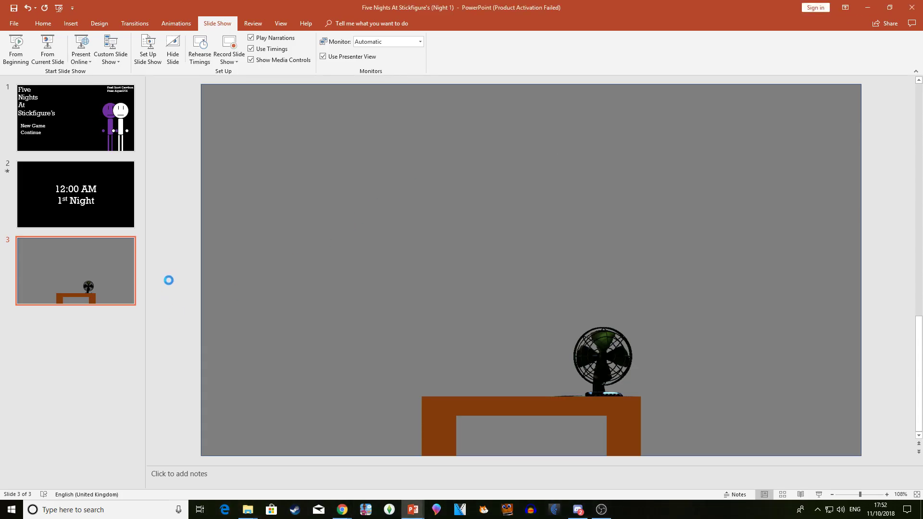
key(ctrl+v)
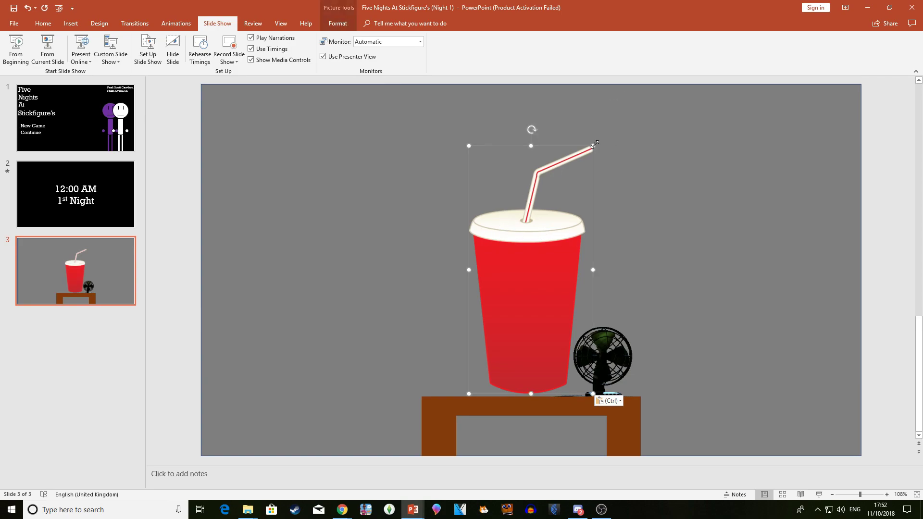
drag(595, 145, 476, 382)
click(337, 23)
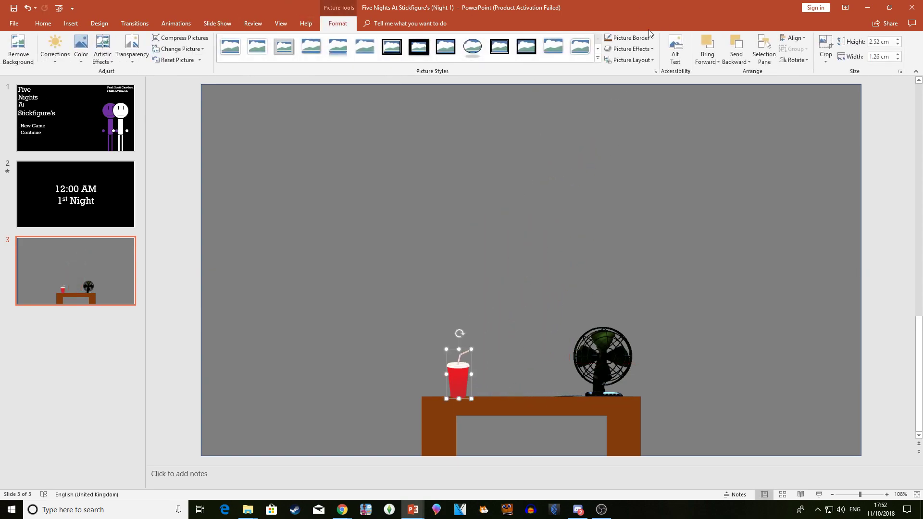
click(734, 44)
drag(455, 379, 454, 389)
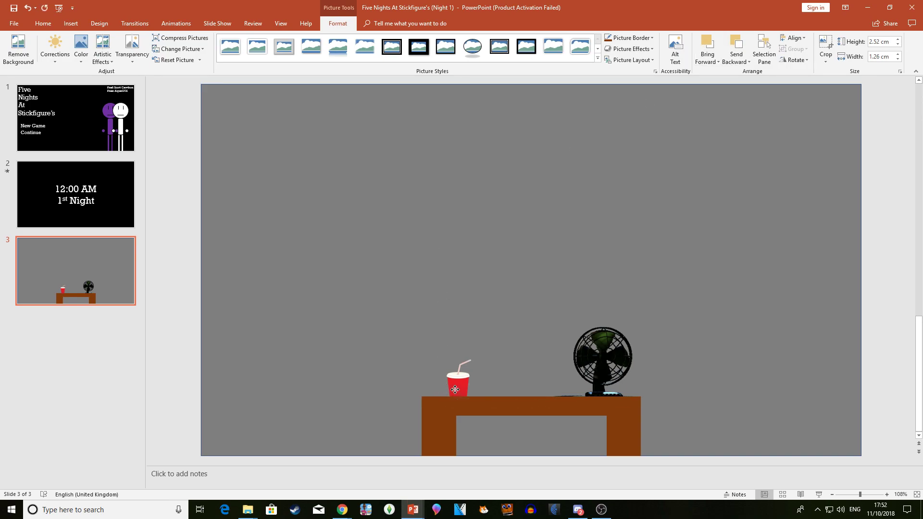
click(896, 278)
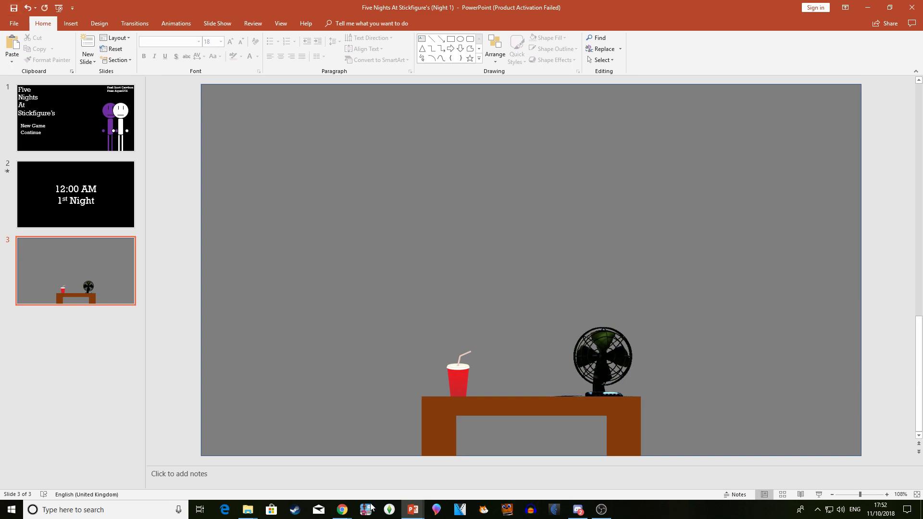
Step: Draw a tall rectangle for a poster and place it in the upper-left corner of the slide
click(253, 157)
drag(274, 171, 335, 252)
drag(289, 204, 304, 177)
drag(351, 226, 354, 230)
drag(284, 187, 260, 197)
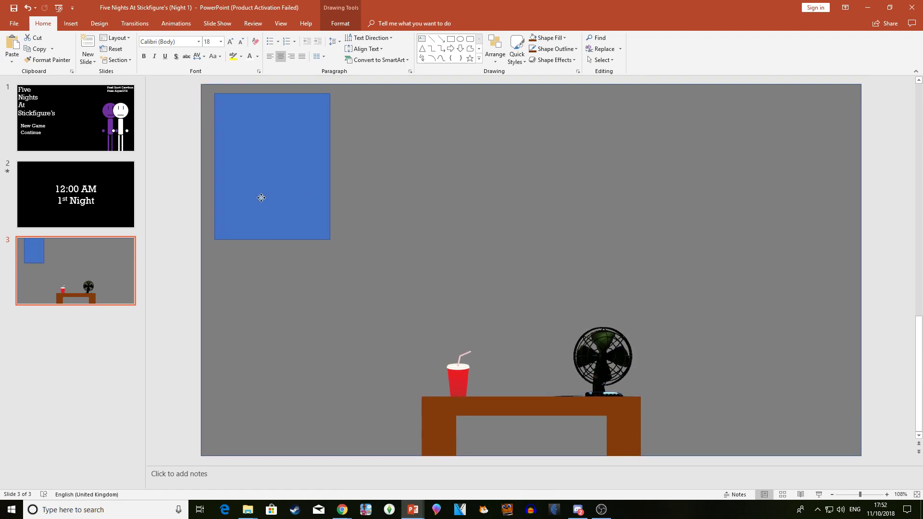
Step: Give the poster rectangle a light gold fill and a black outline
click(548, 38)
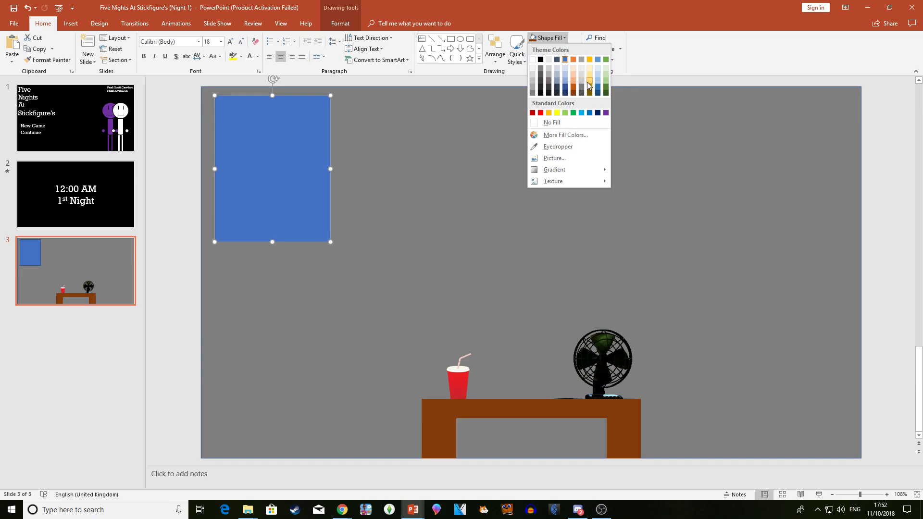
click(589, 86)
click(553, 48)
click(540, 69)
click(183, 185)
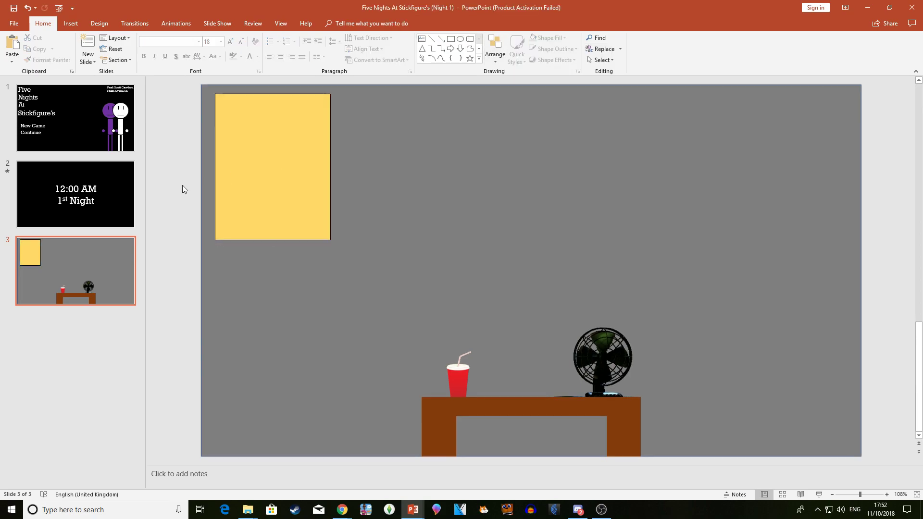
Step: Add the caption "Want to have fun?" in the Rockwell font and place it across the poster's top
click(188, 177)
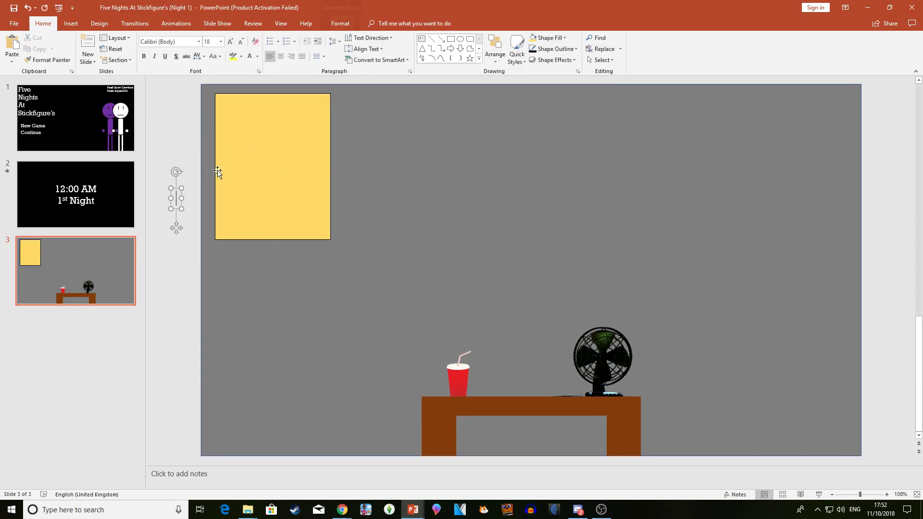
text(Waa)
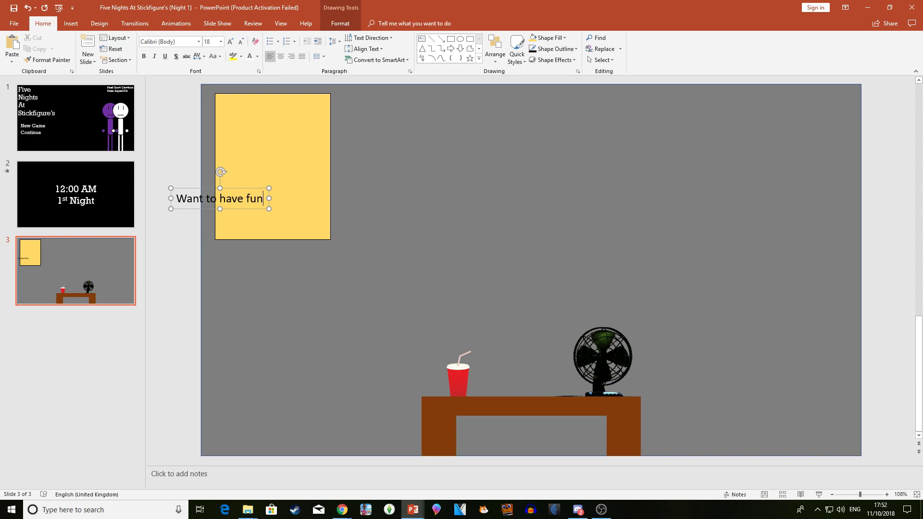
click(263, 187)
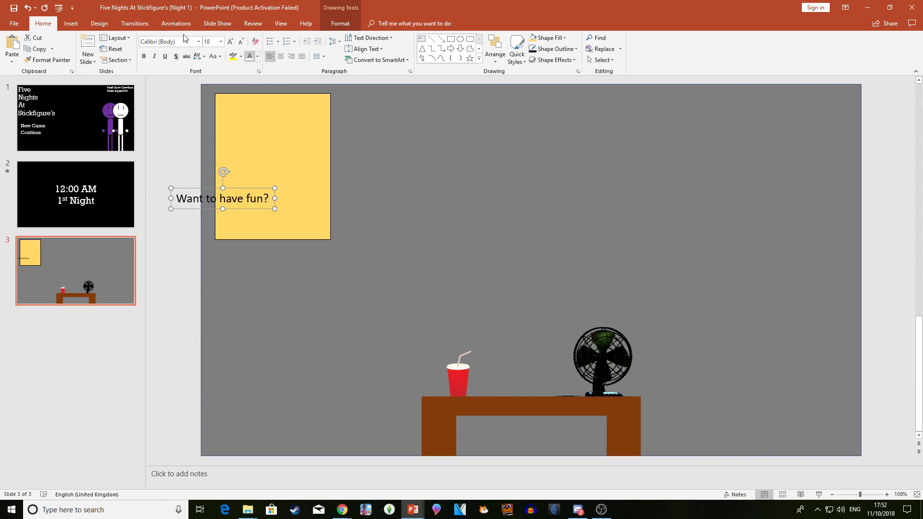
click(198, 42)
click(176, 98)
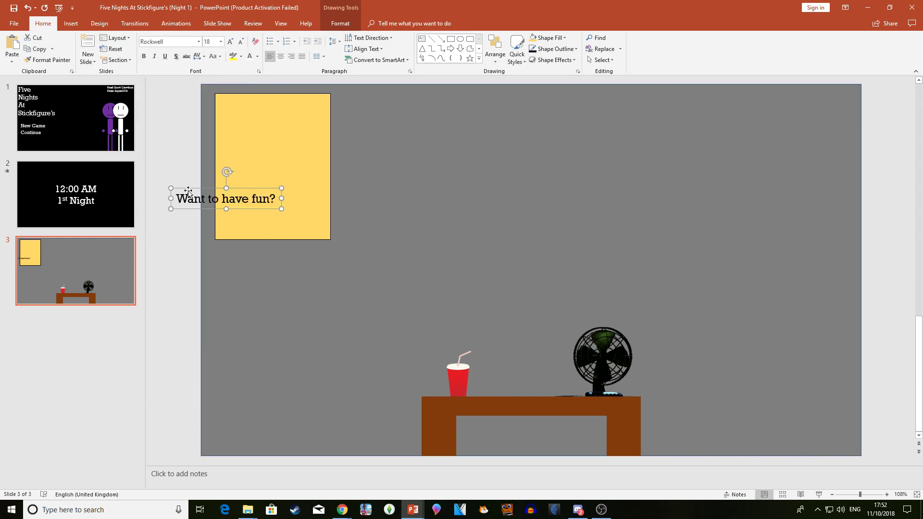
drag(186, 188, 231, 97)
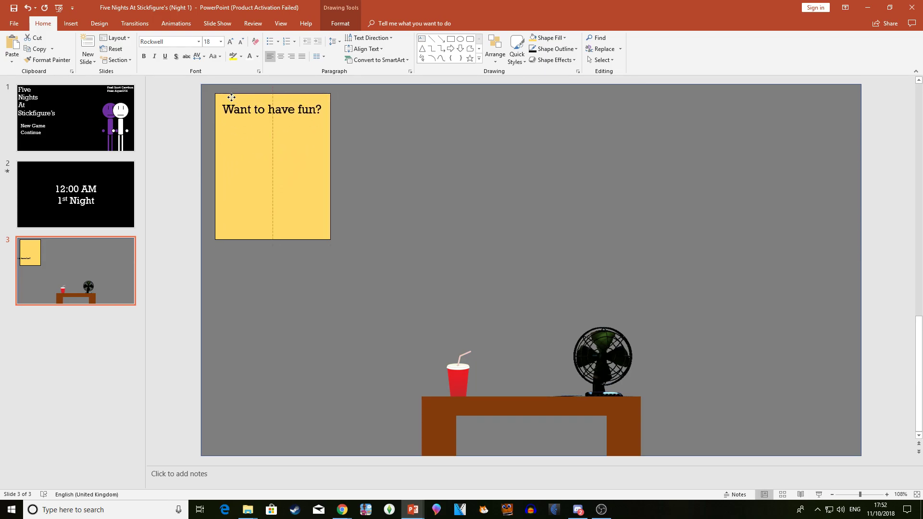
Step: Copy the white stickfigure from the first slide, paste it on the third slide and shrink it to fit under the poster's caption
click(110, 122)
click(796, 261)
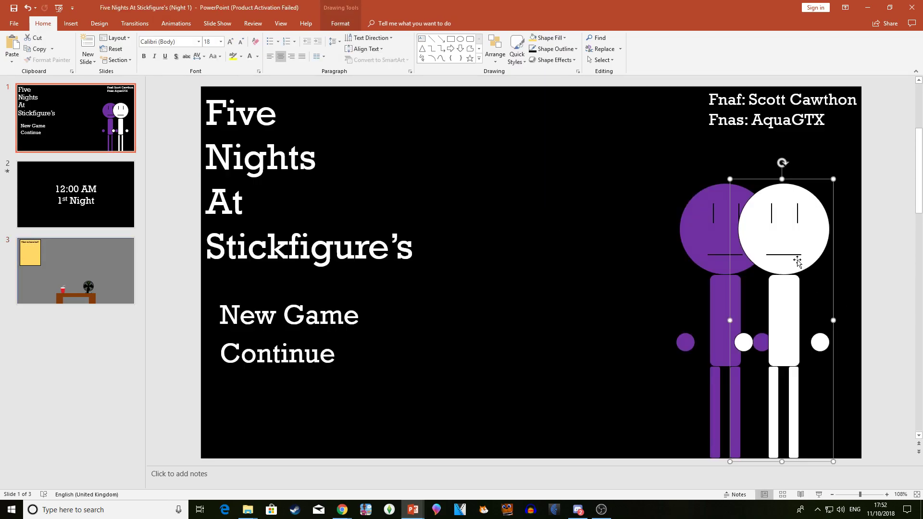
click(96, 239)
key(ctrl+v)
drag(833, 179, 276, 133)
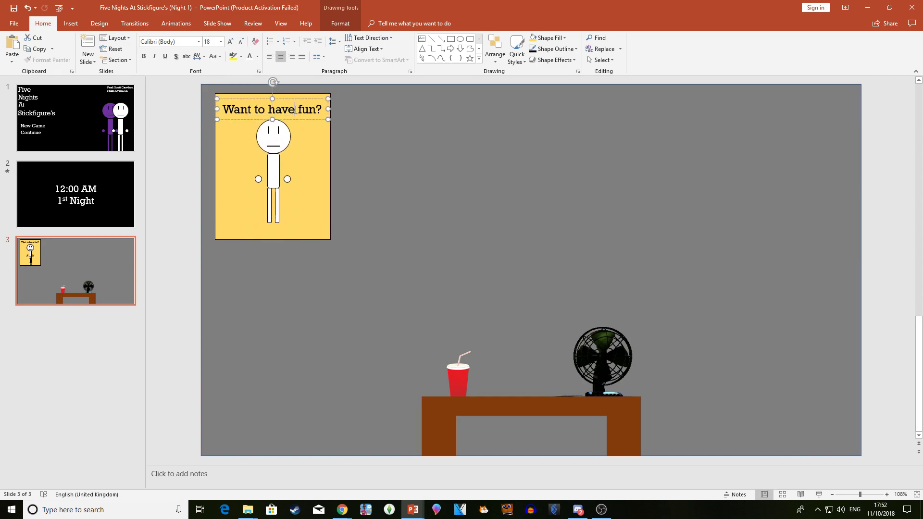
Step: Duplicate the poster caption, change its text to "Sorry, no fun here" and place it along the poster's bottom edge
click(297, 102)
key(ctrl+c)
key(ctrl+v)
drag(295, 104, 101, 179)
text(Sorry, n)
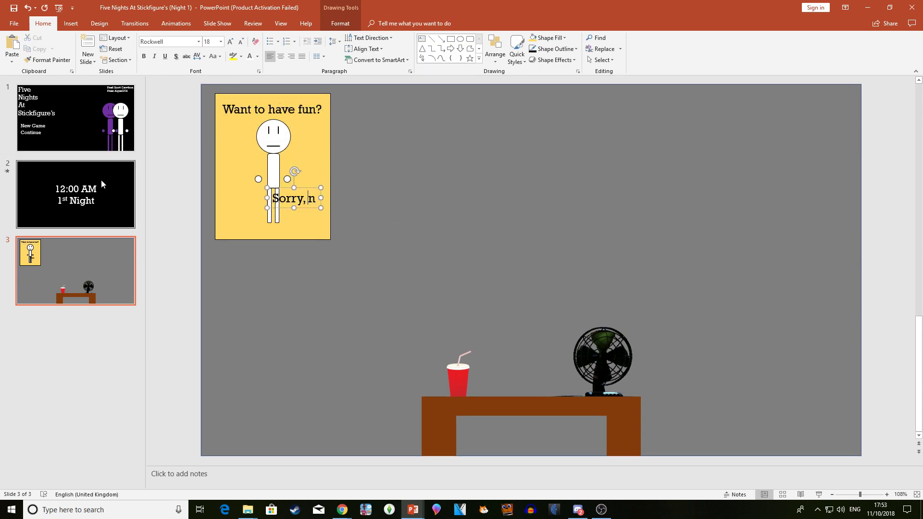
text(o fin here)
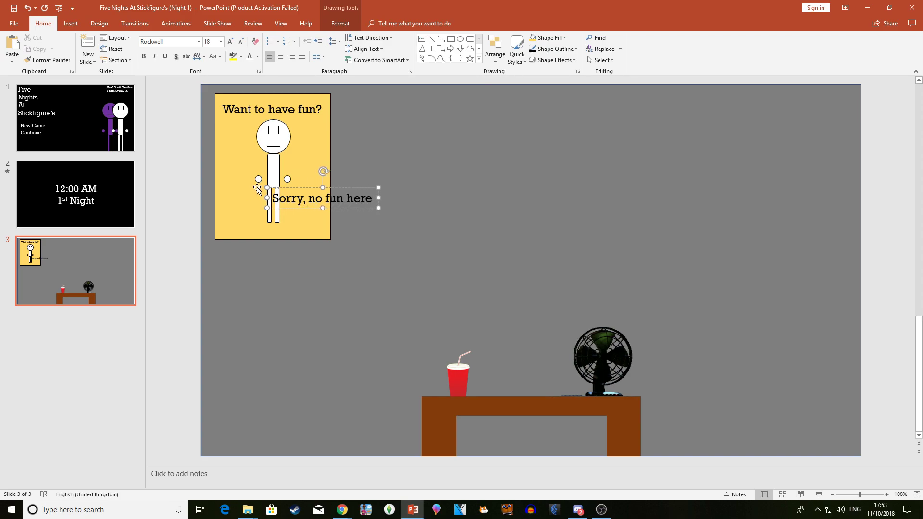
drag(329, 184, 298, 221)
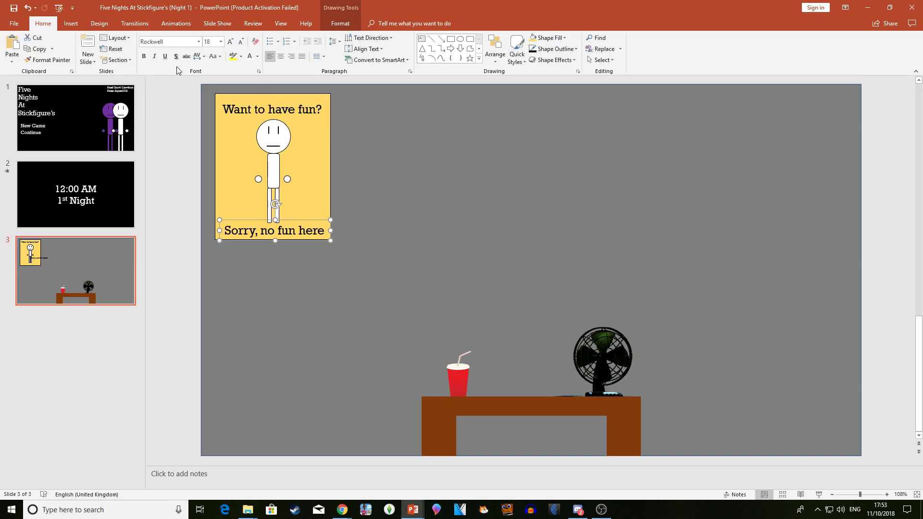
Step: Group the poster's rectangle, both captions and the stickfigure into one object
shift+click(242, 153)
shift+click(255, 108)
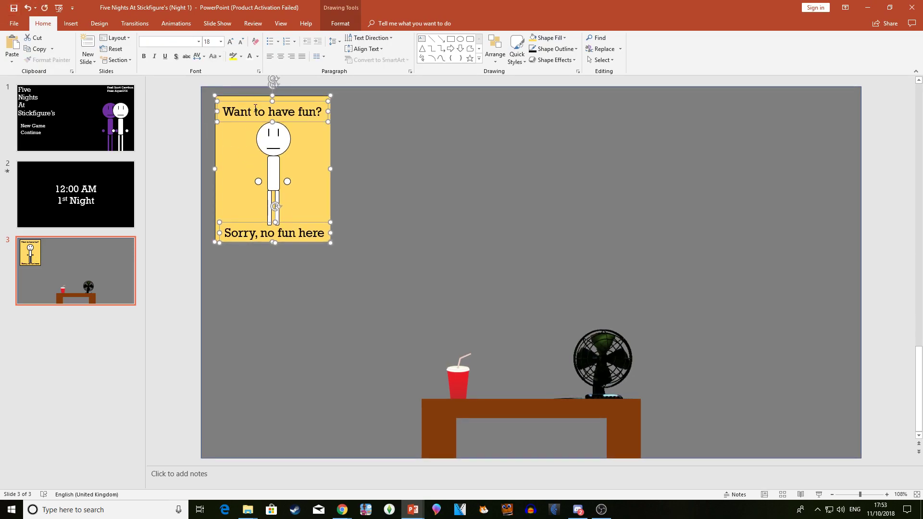
click(495, 48)
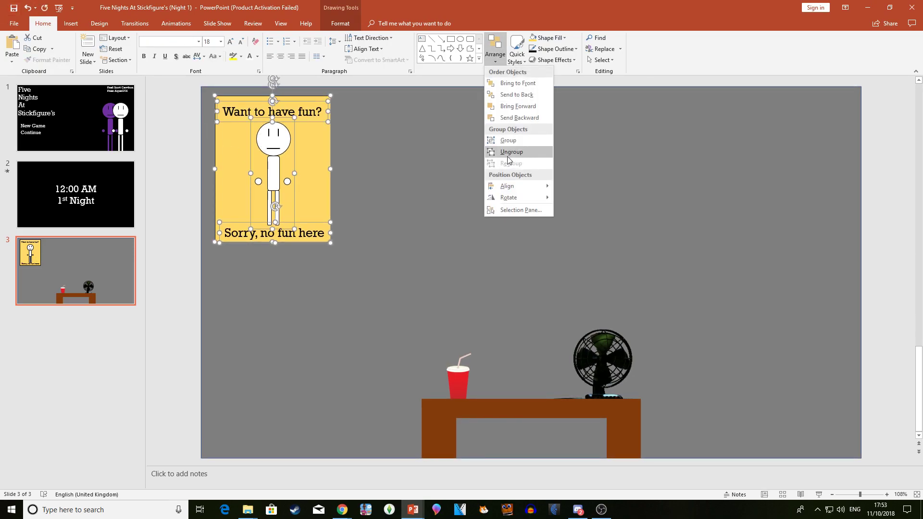
click(510, 159)
click(174, 128)
drag(290, 139, 370, 297)
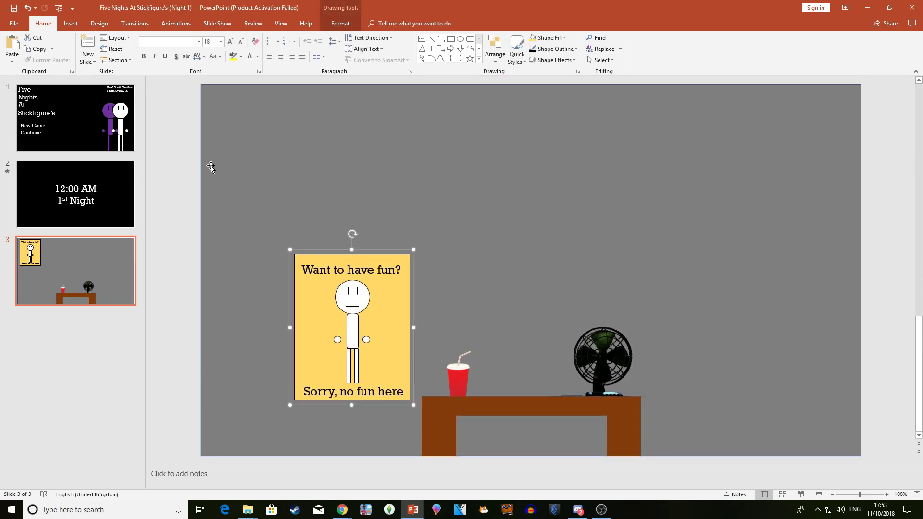
click(26, 7)
click(174, 84)
Step: Preview the office slide as a slide show from the current slide, and exit the show
click(213, 23)
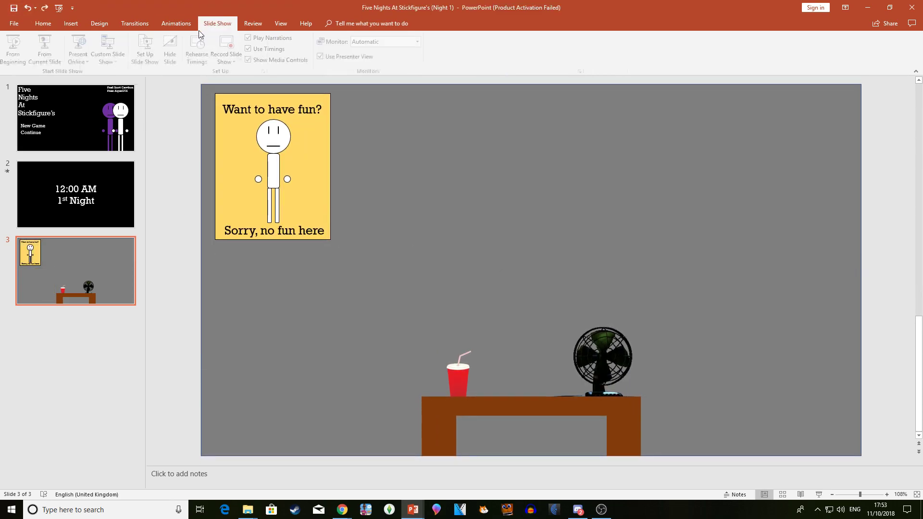
click(60, 40)
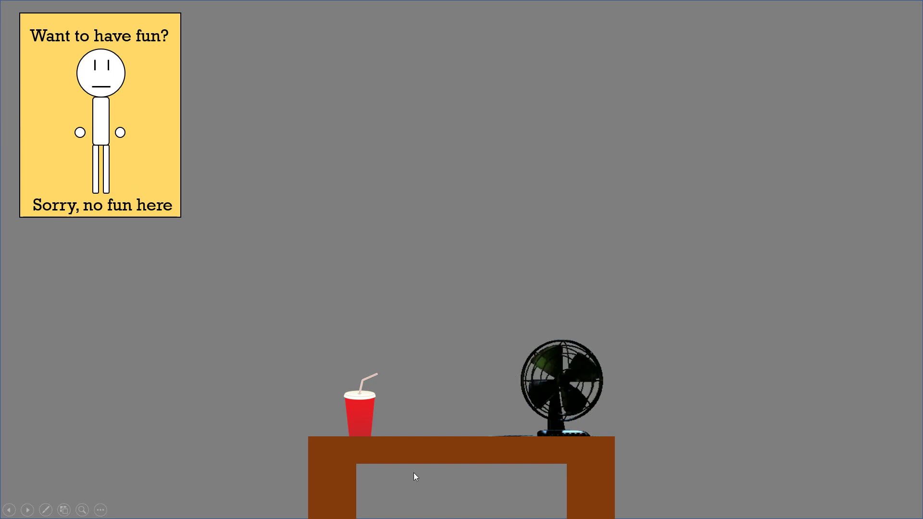
key(Escape)
Step: Draw a small flat rectangle and set it on the desktop between the cup and the fan
click(43, 23)
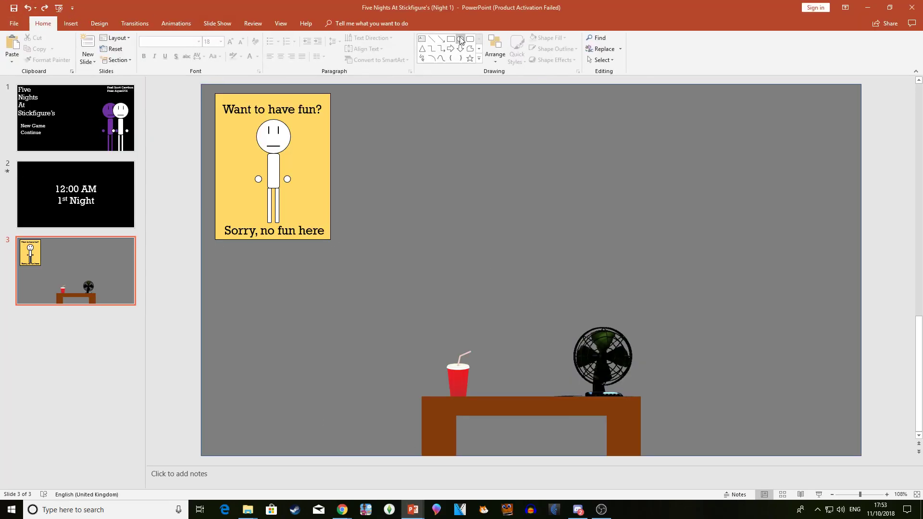
click(450, 39)
mouse_move(494, 234)
mouse_down()
mouse_move(657, 368)
mouse_move(599, 247)
mouse_move(560, 251)
mouse_move(529, 411)
mouse_move(520, 408)
mouse_up()
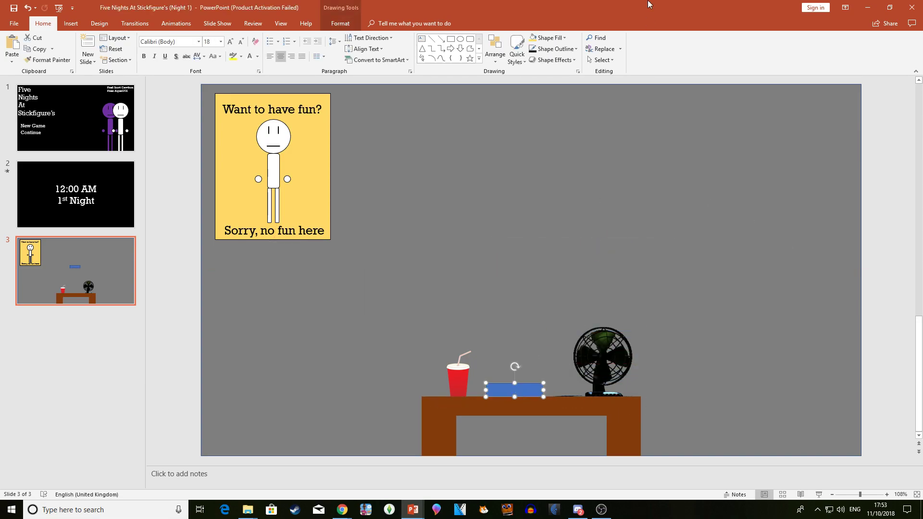
Step: Give the small rectangle on the desk a white fill and a black outline
click(546, 38)
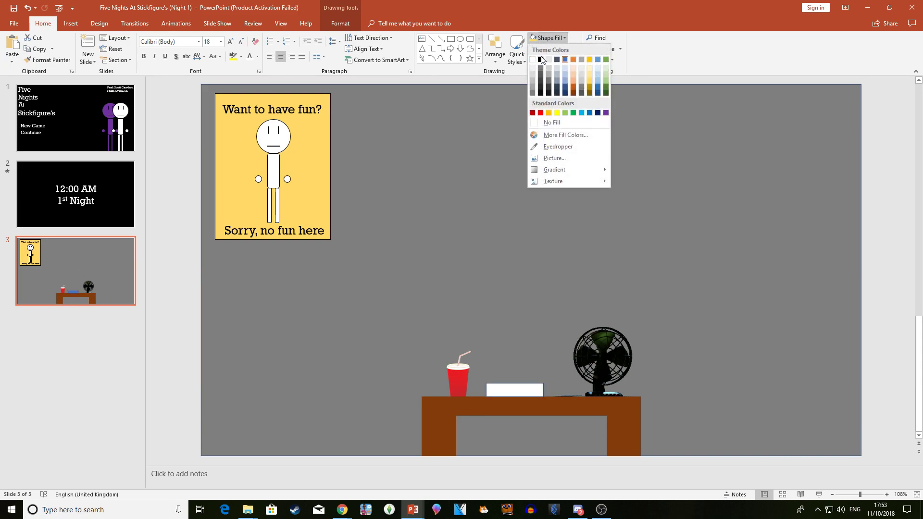
click(533, 59)
click(545, 50)
click(540, 70)
click(540, 323)
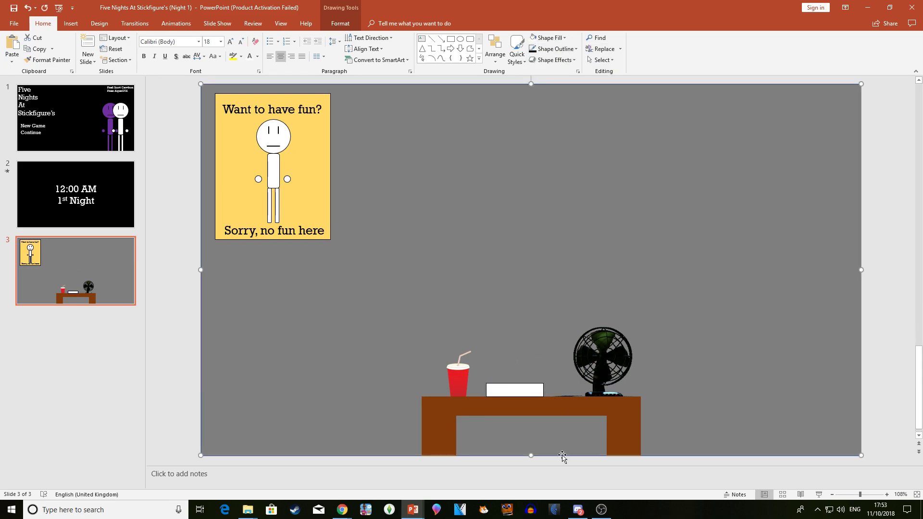
click(900, 339)
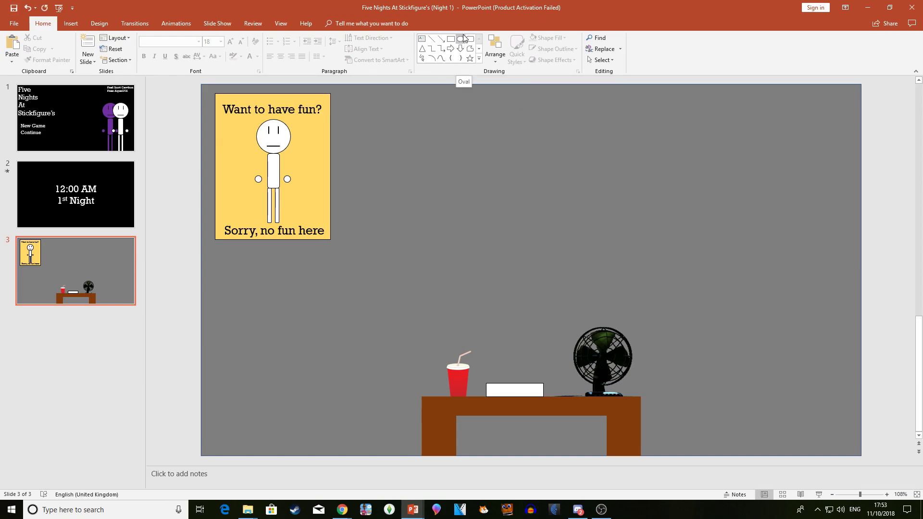
click(42, 244)
click(55, 216)
click(59, 243)
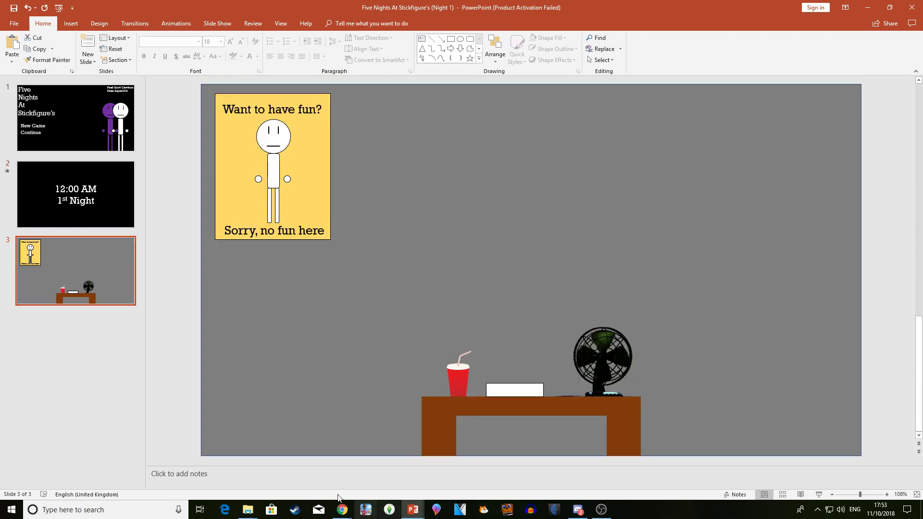
click(342, 509)
click(377, 479)
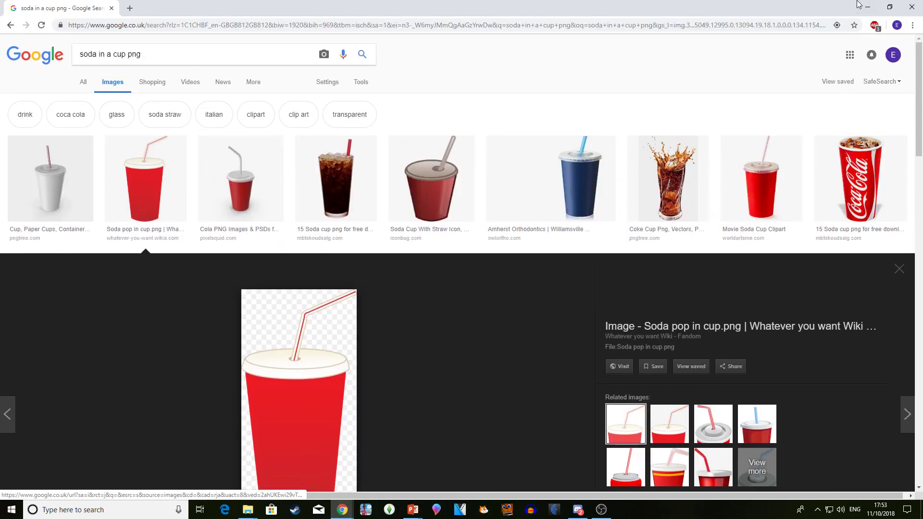
click(868, 7)
Step: Draw a freehand scribble line curving down from the office slide's top edge near its upper-right corner
click(479, 58)
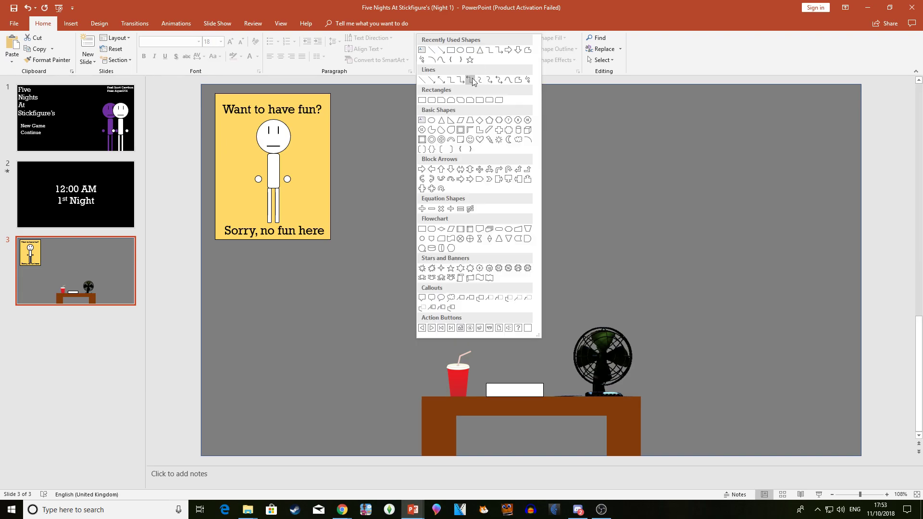
click(527, 79)
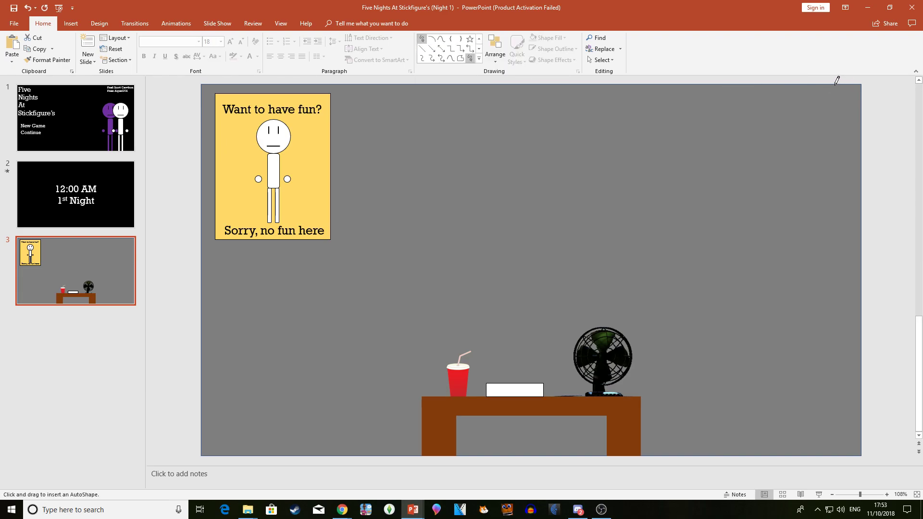
drag(835, 83, 820, 117)
drag(765, 161, 764, 169)
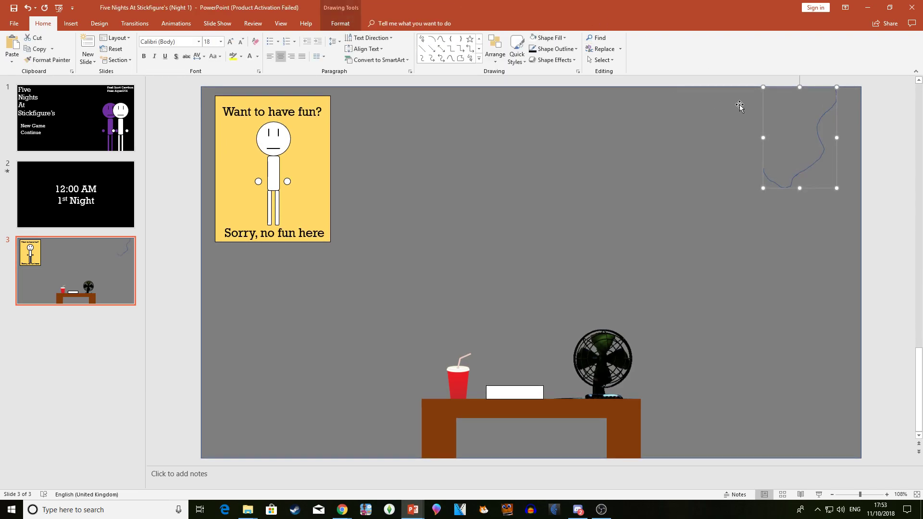
Step: Set the scribble line's outline weight to 6 pt and its color to red
click(557, 48)
mouse_move(576, 174)
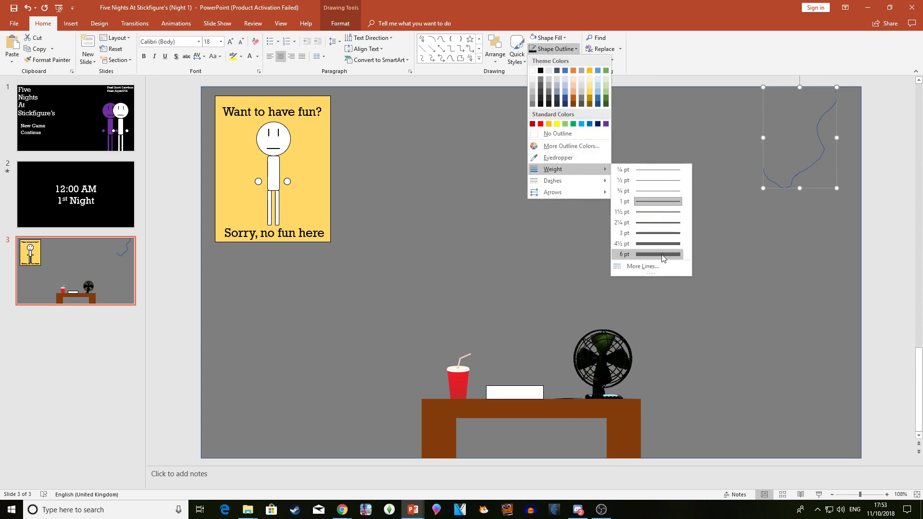
click(667, 252)
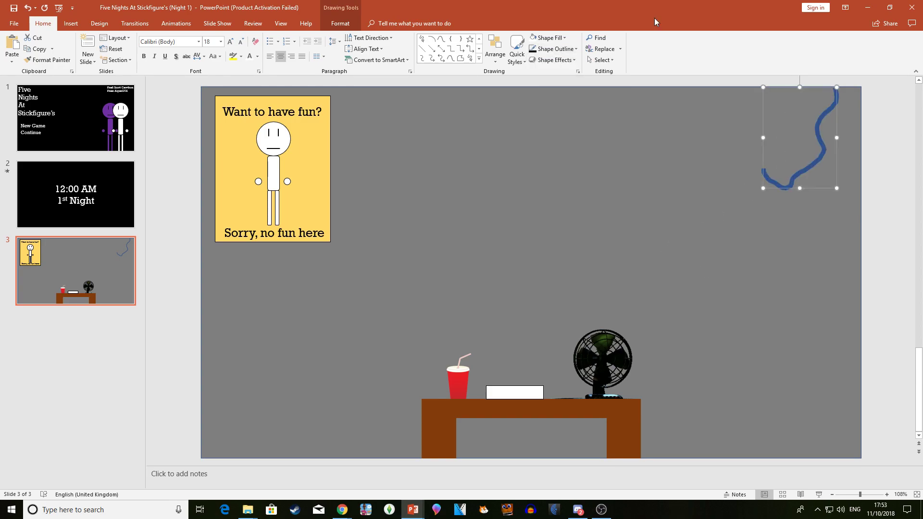
click(559, 57)
click(558, 49)
click(557, 38)
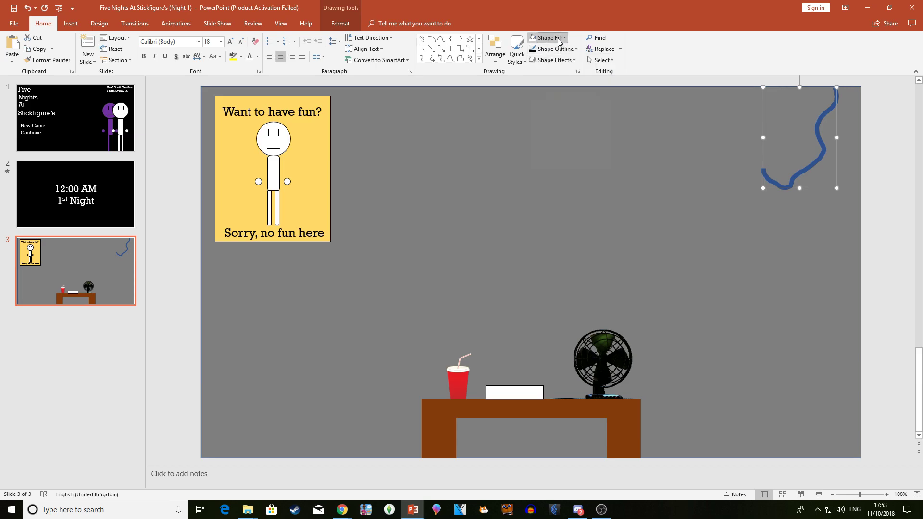
click(548, 37)
click(555, 49)
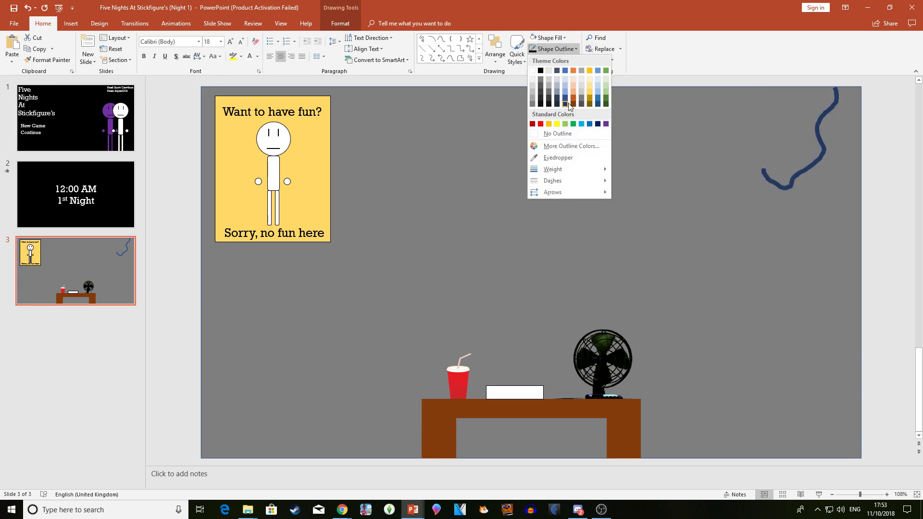
click(540, 123)
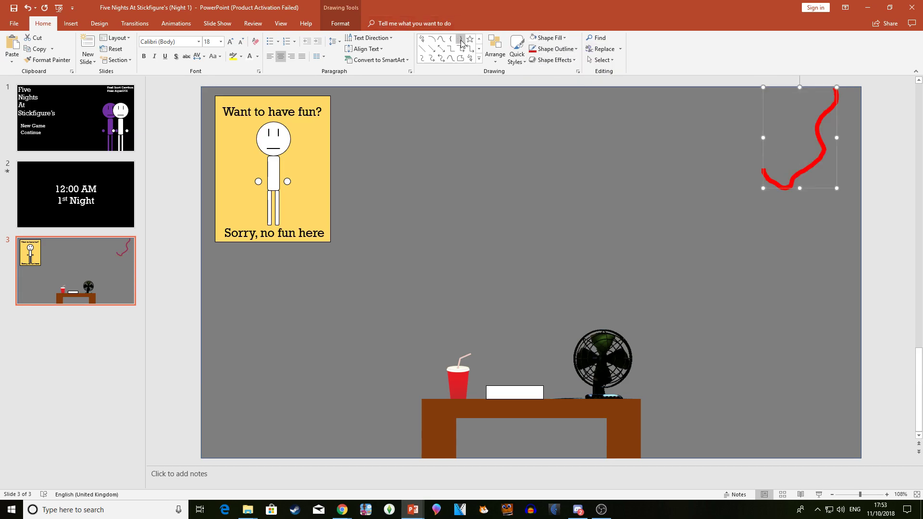
Step: Draw a second freehand line from the slide's right edge across the red one and give it a blue outline
click(465, 51)
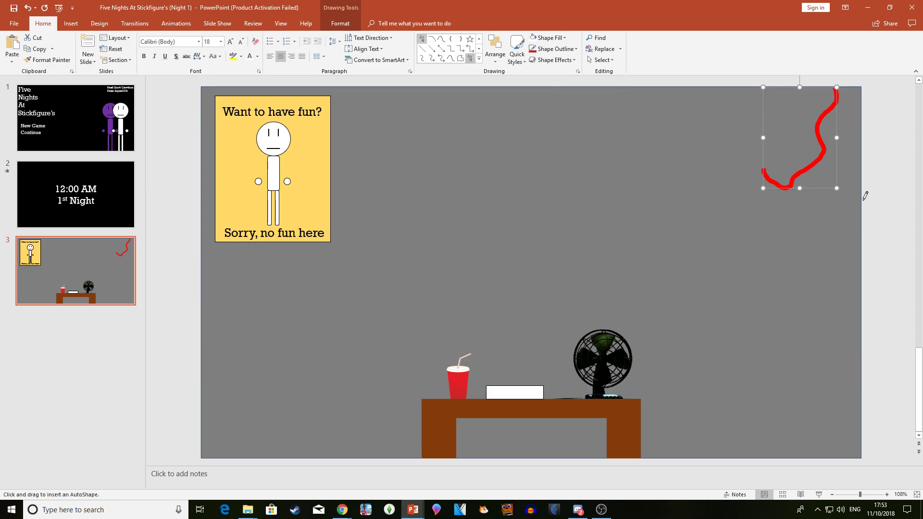
drag(864, 197, 749, 120)
click(555, 49)
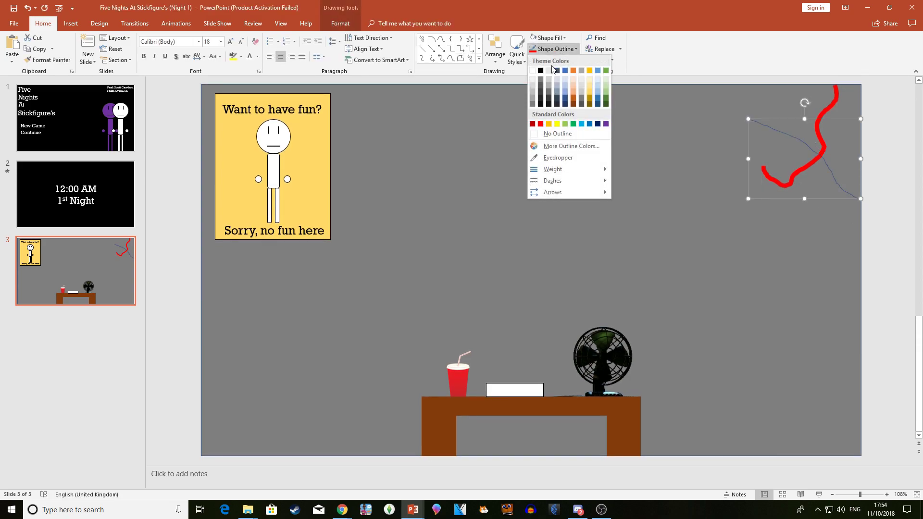
click(540, 123)
click(556, 49)
click(557, 51)
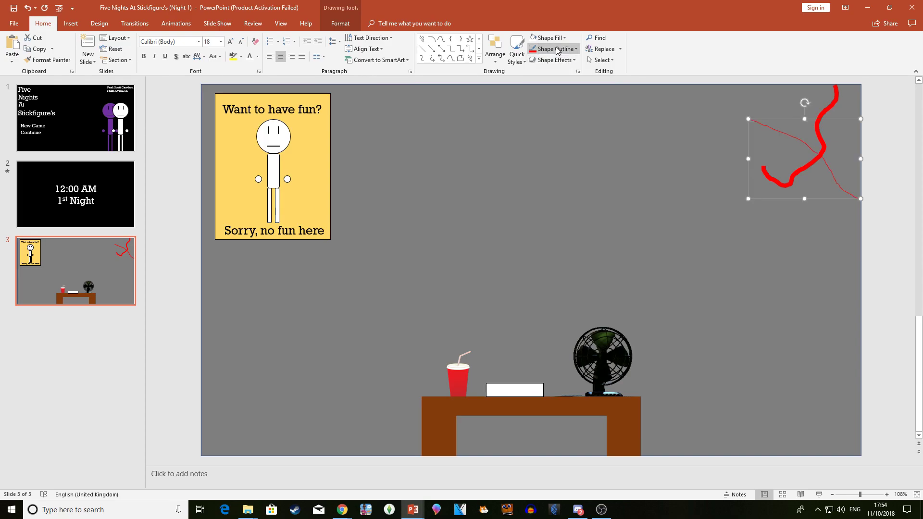
click(558, 50)
click(589, 124)
Step: Thicken the blue line's outline so it matches the red wire it crosses
click(556, 49)
mouse_move(553, 169)
click(646, 225)
click(890, 294)
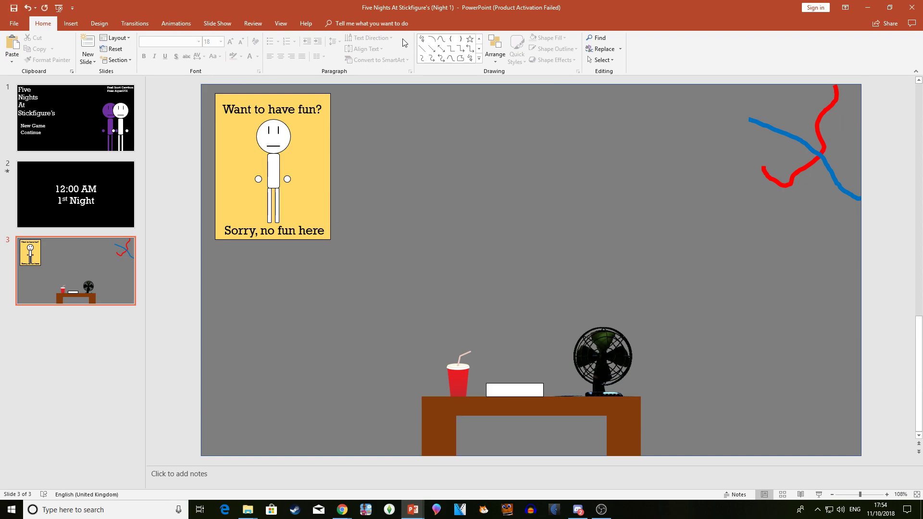
Step: Draw a freehand line curving up from the slide's left edge below the poster, and color it red
click(423, 40)
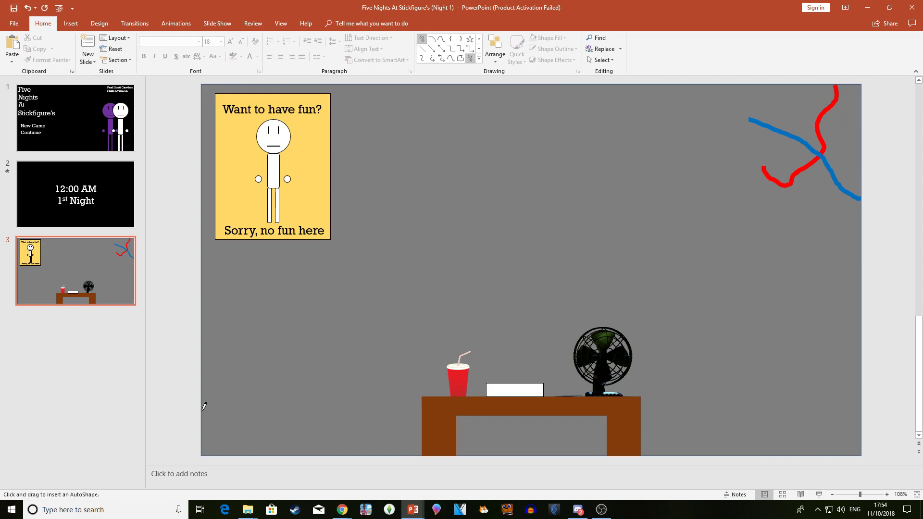
drag(310, 329, 309, 330)
click(556, 48)
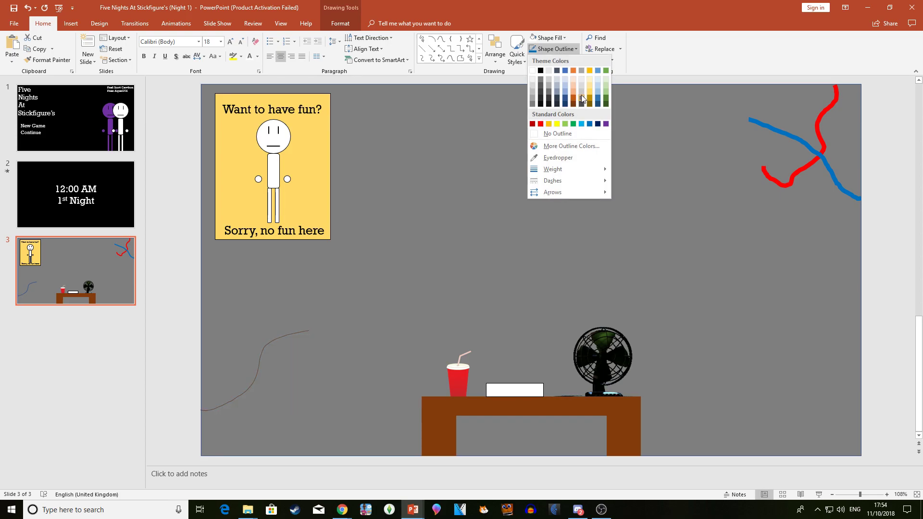
click(540, 123)
Step: Set the outline weight of the red line below the poster to 6 pt
click(544, 60)
click(539, 50)
mouse_move(553, 169)
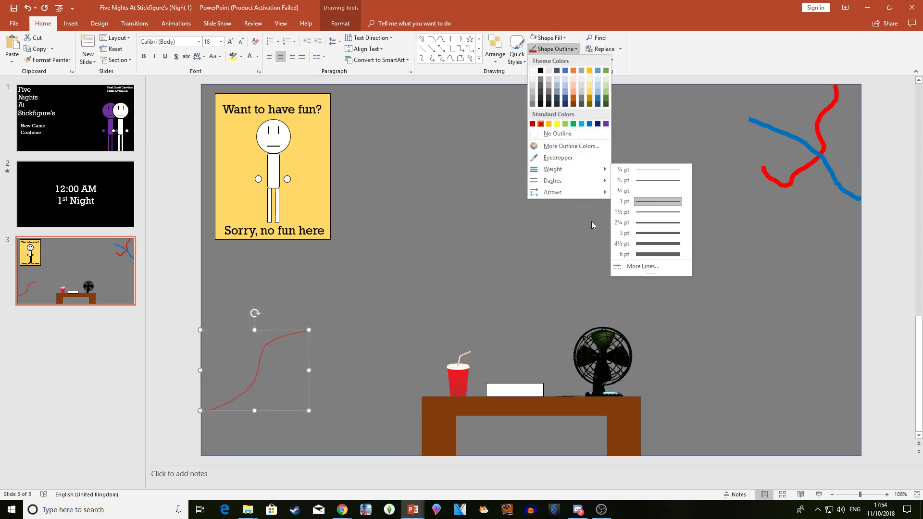
click(647, 249)
click(833, 320)
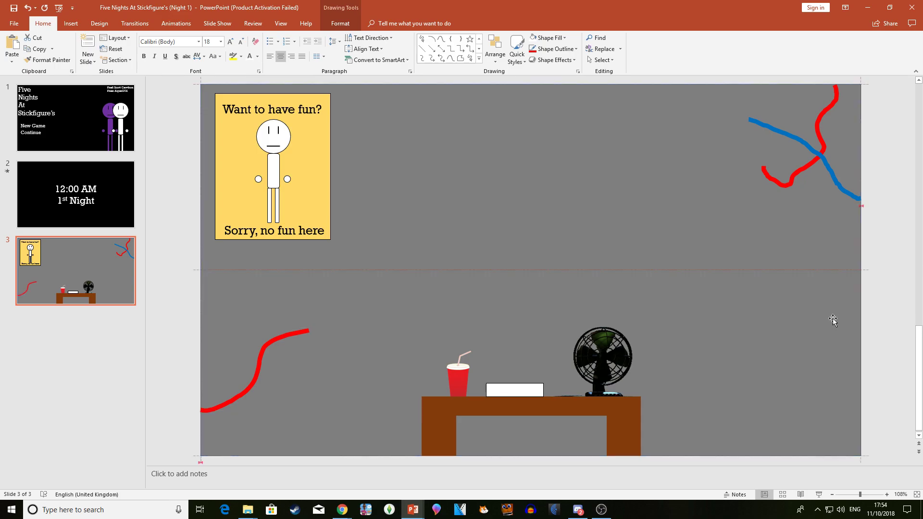
click(28, 8)
Step: Preview the office slide with its wires as a slide show from the current slide, and exit the show
click(218, 24)
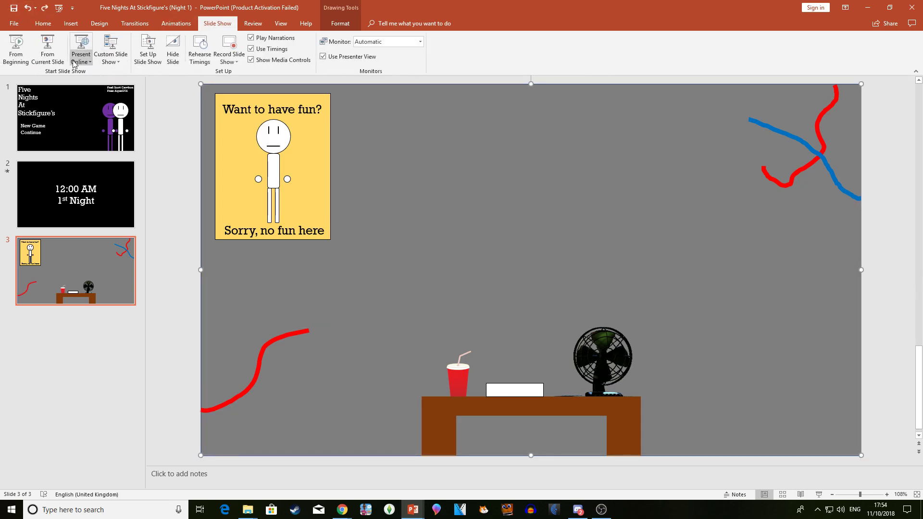
click(54, 58)
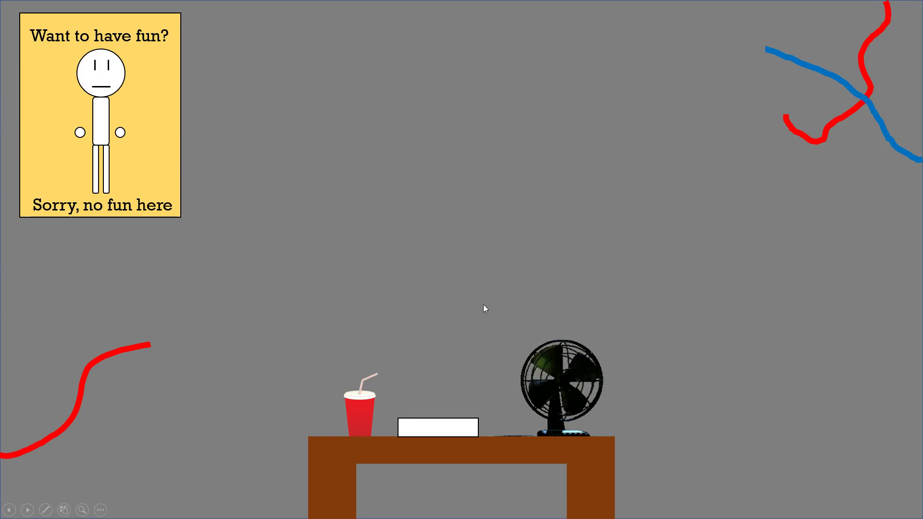
key(Escape)
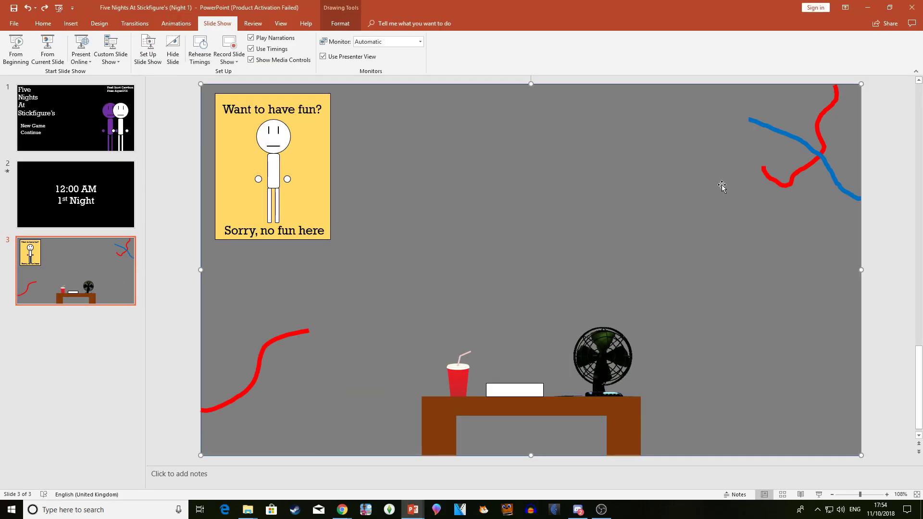
click(907, 241)
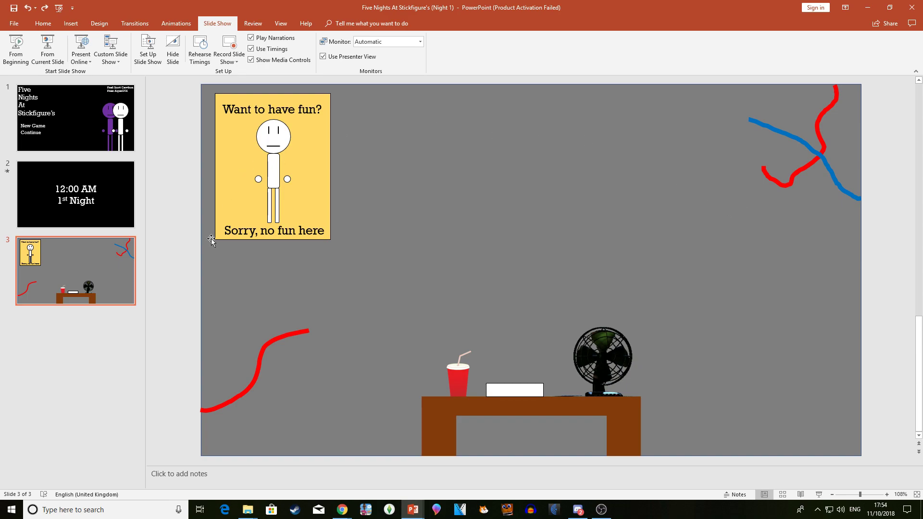
click(43, 23)
click(46, 278)
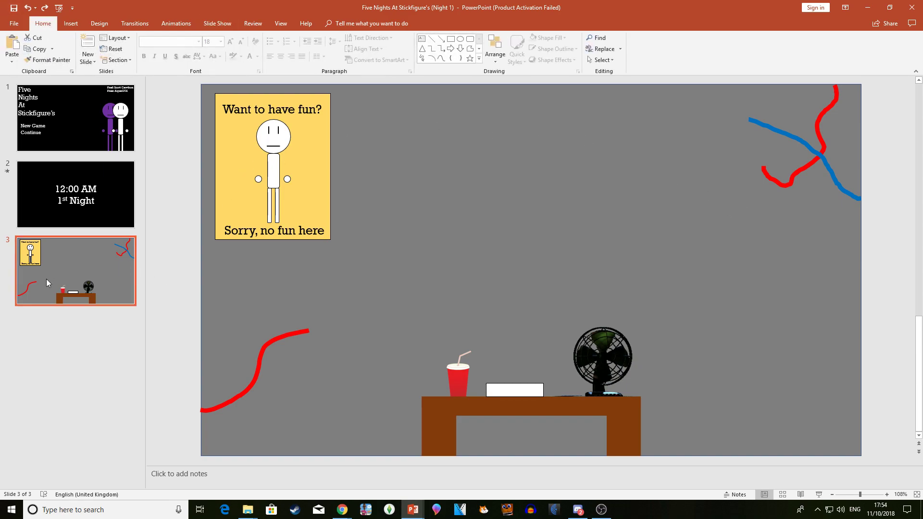
click(451, 39)
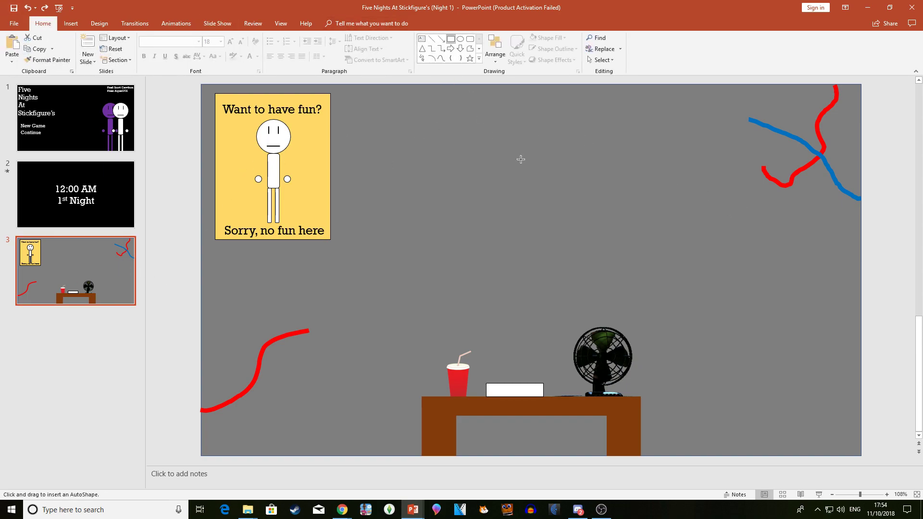
click(542, 179)
mouse_move(567, 203)
mouse_down()
mouse_move(757, 367)
mouse_move(724, 434)
mouse_move(706, 422)
mouse_move(714, 257)
mouse_up()
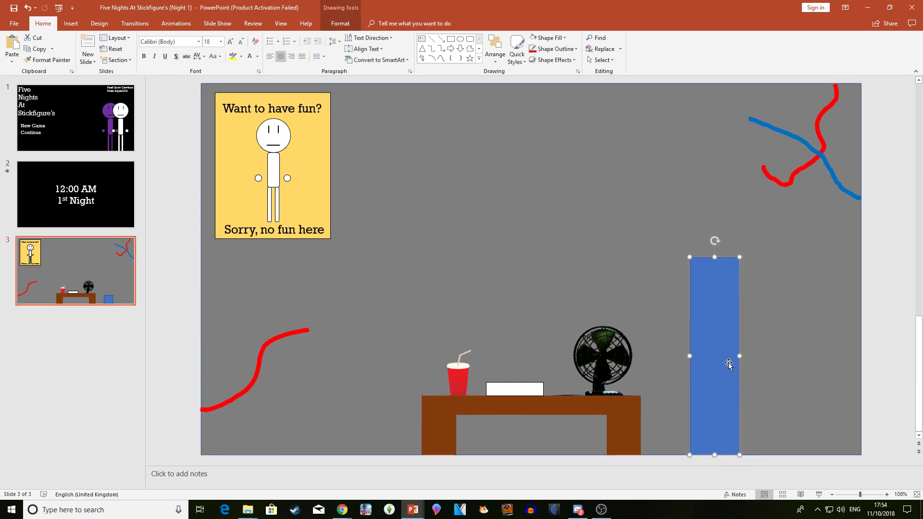
drag(744, 356, 844, 356)
click(27, 7)
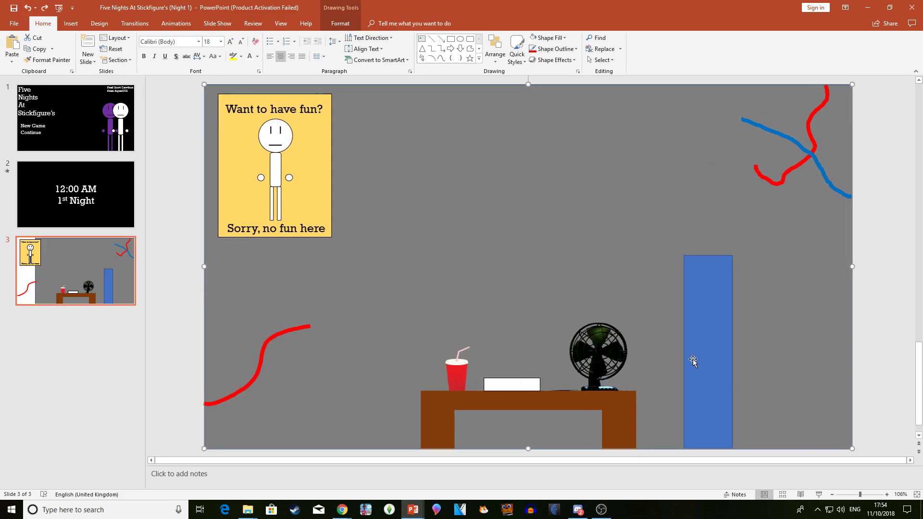
click(695, 360)
drag(737, 347, 830, 363)
key(Delete)
Step: Draw an upright rectangle on the office slide's floor between the desk and the right edge, and widen it into a doorway
click(28, 96)
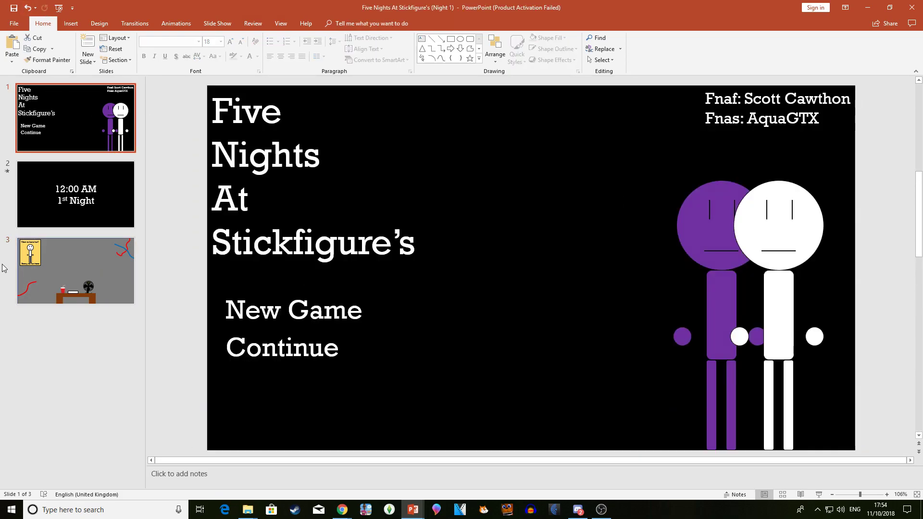
click(24, 266)
click(450, 38)
drag(644, 232, 697, 285)
mouse_move(663, 248)
mouse_down()
mouse_move(716, 418)
mouse_move(698, 419)
mouse_move(708, 400)
mouse_move(710, 407)
mouse_move(711, 297)
mouse_up()
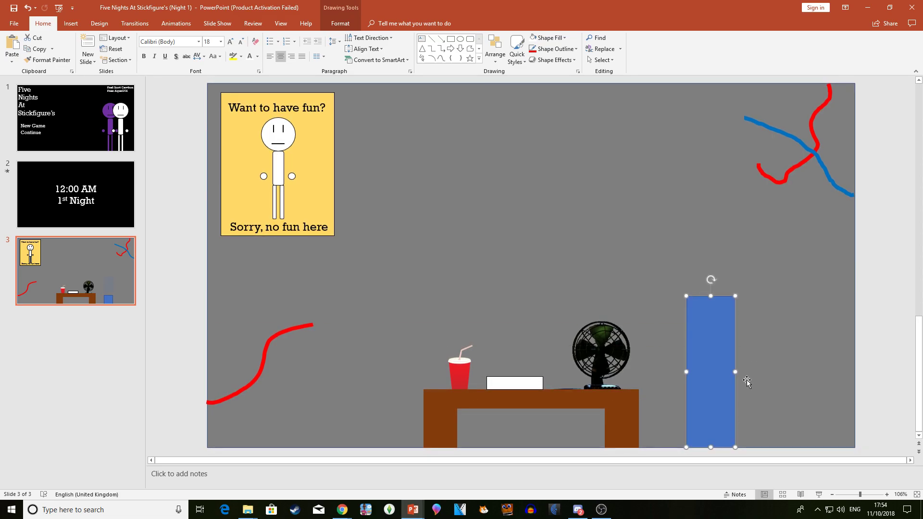
drag(734, 372, 808, 369)
Step: Copy the white stickfigure from the title slide onto the office slide and place it in front of the blue rectangle
click(63, 139)
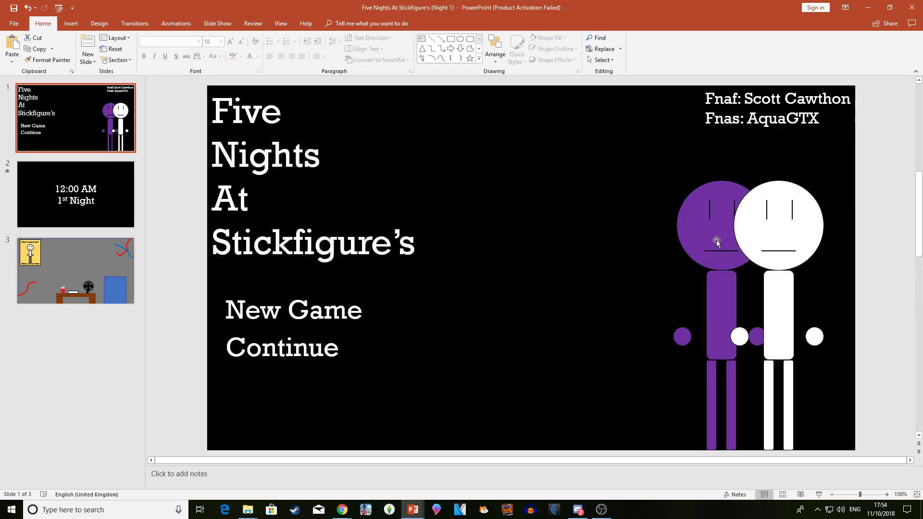
click(752, 231)
key(ctrl+c)
click(75, 270)
key(ctrl+v)
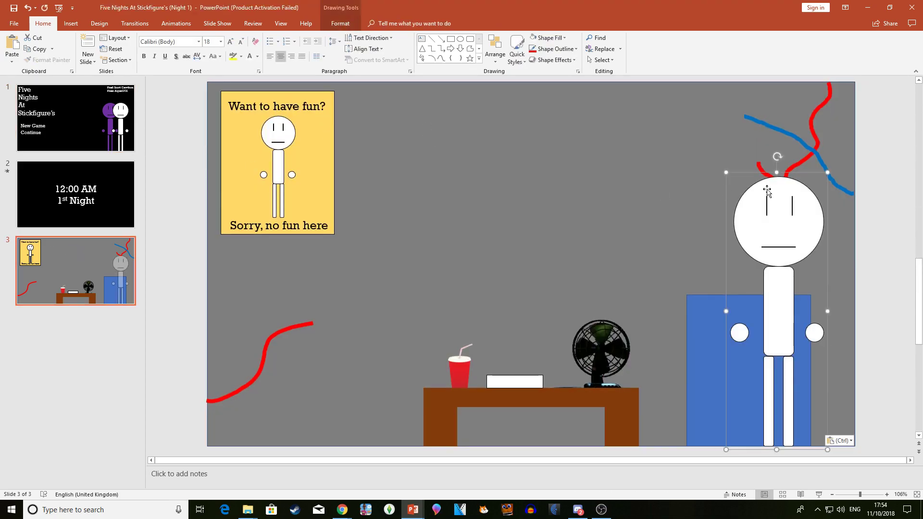
drag(806, 202, 785, 204)
Step: Stretch the blue rectangle upward and slightly wider to frame the pasted stickfigure, and delete the stickfigure copy
click(691, 299)
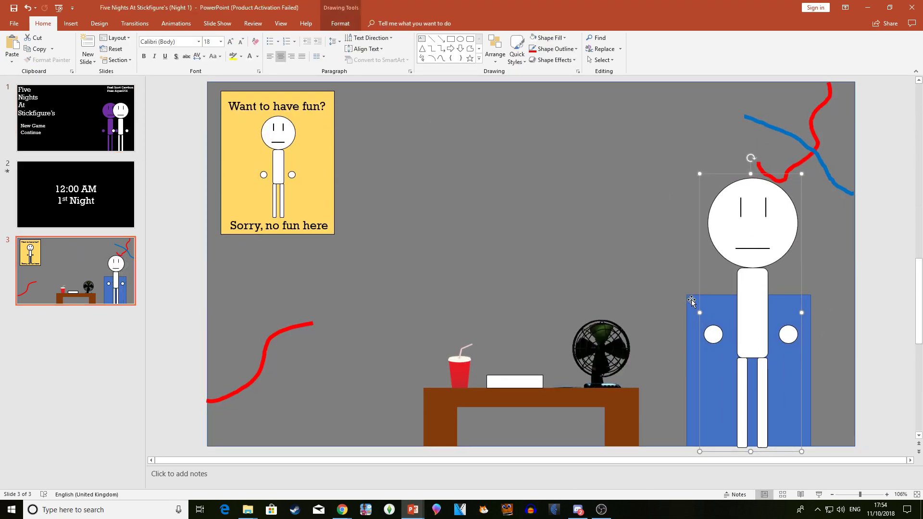
drag(748, 295, 748, 171)
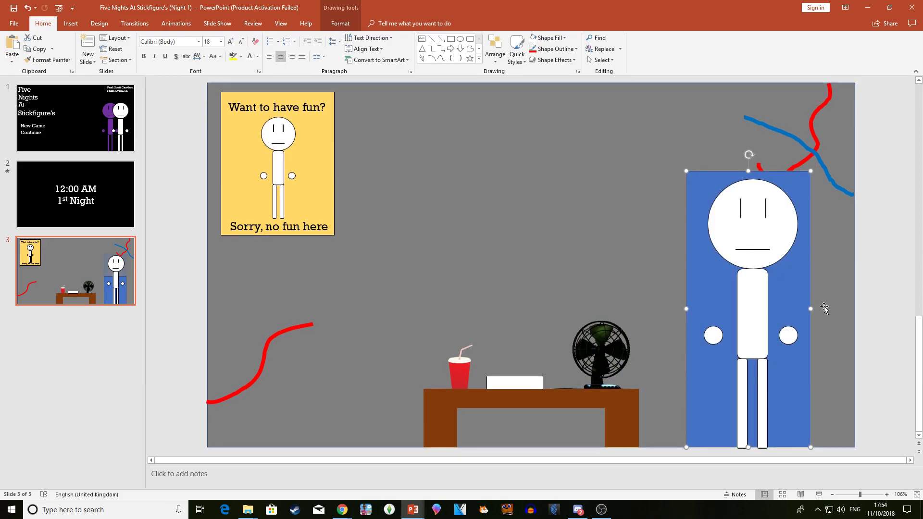
drag(810, 310, 814, 309)
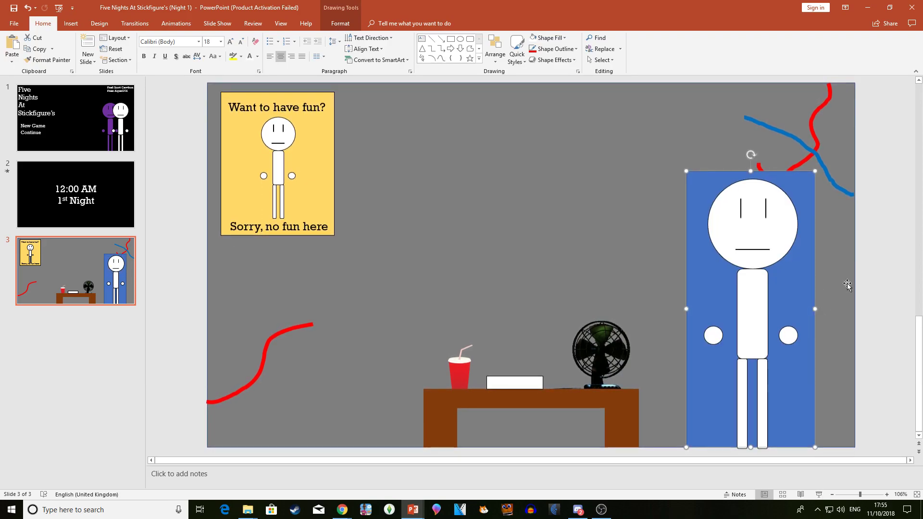
click(764, 221)
key(Delete)
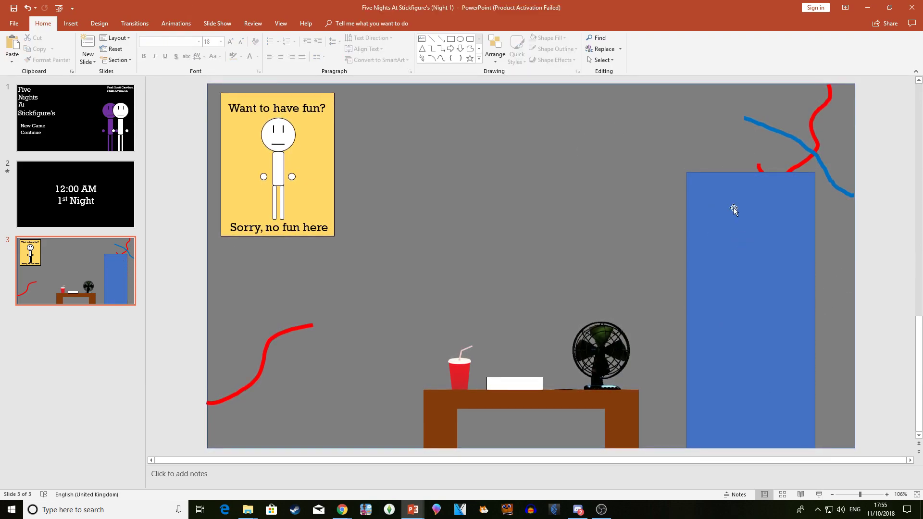
Step: Give the doorway rectangle beside the desk a black fill and a black outline
click(731, 206)
click(548, 38)
click(540, 60)
click(553, 51)
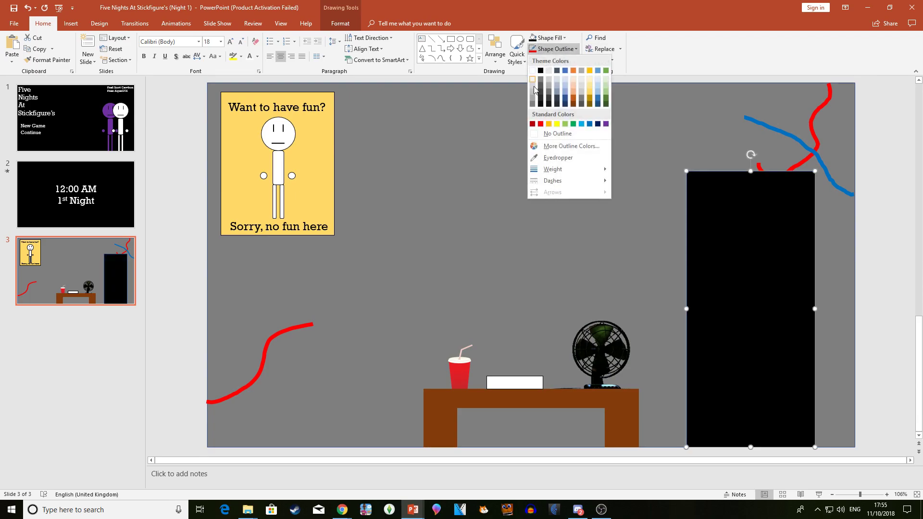
click(541, 72)
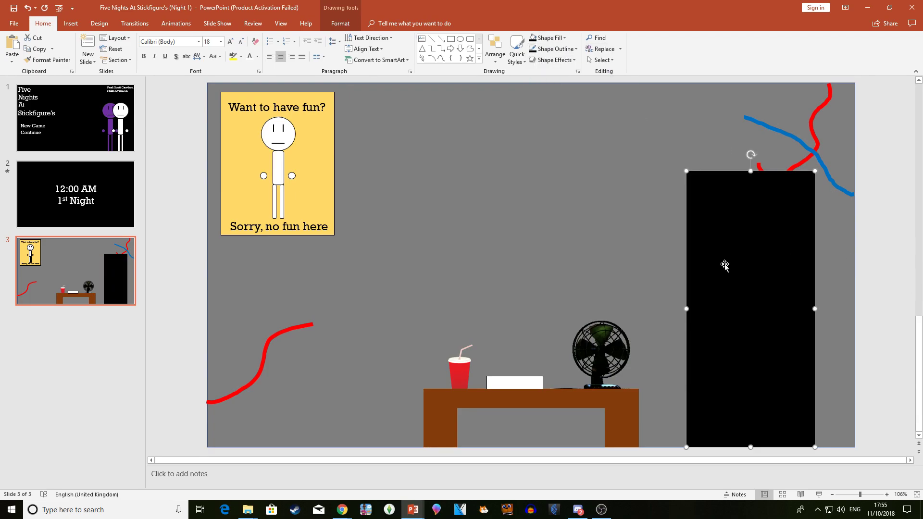
Step: Place a small square copy of the doorway rectangle on the wall beside the doorway, with a red fill and black outline
click(752, 226)
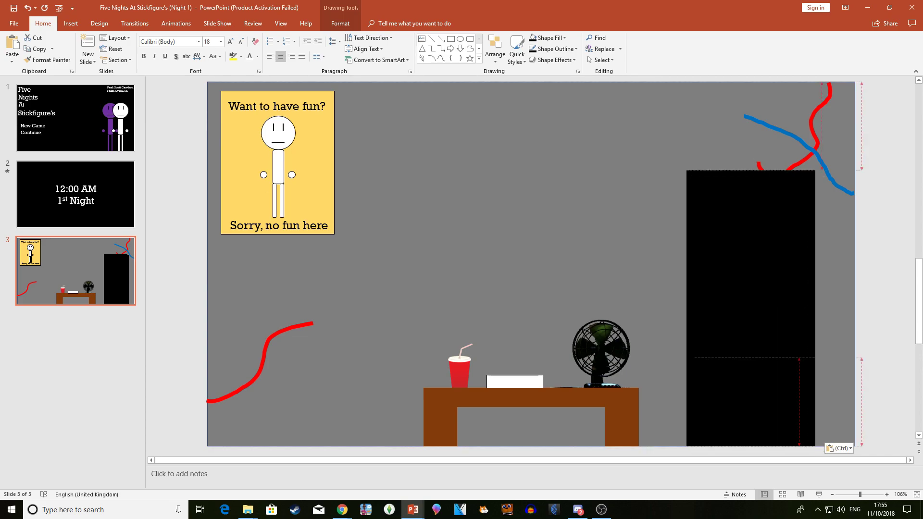
drag(752, 226, 669, 306)
click(564, 38)
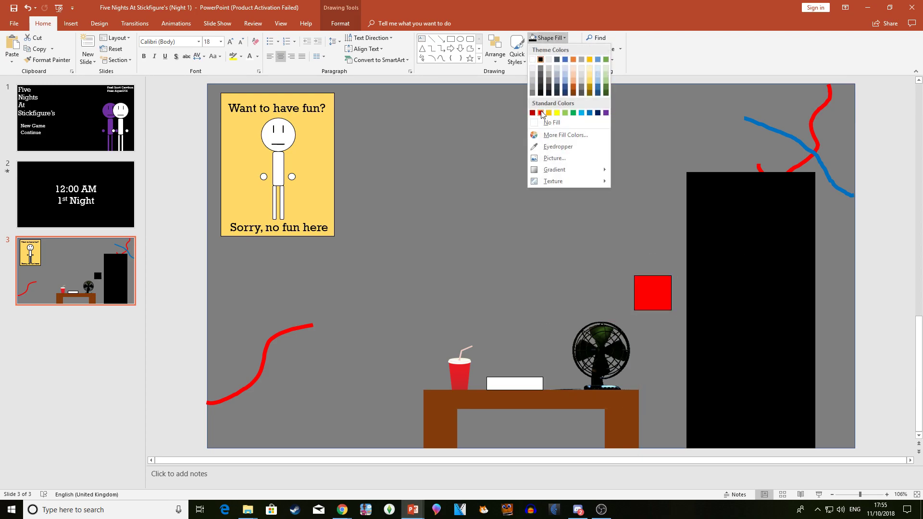
click(541, 111)
click(554, 49)
click(540, 71)
click(841, 257)
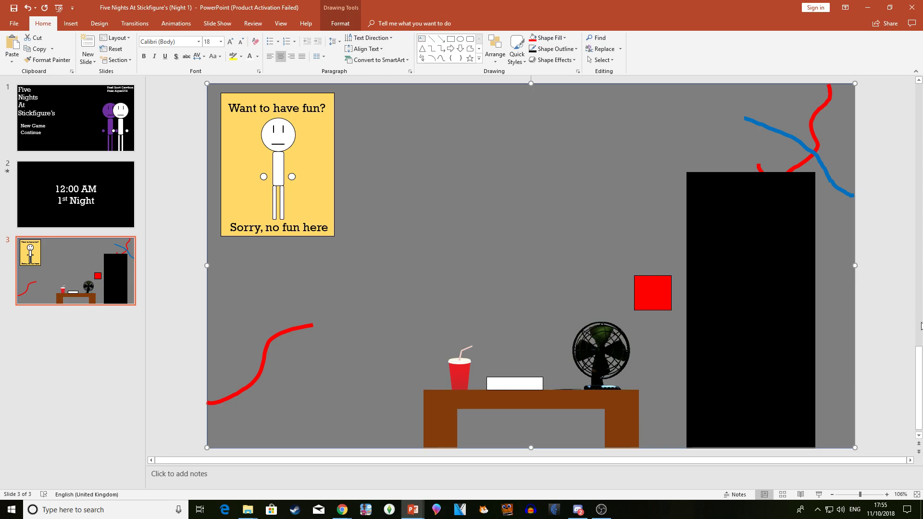
Step: Add a text box to the office slide reading "12:00 AM" with "NIGHT 1" on a second line
click(421, 39)
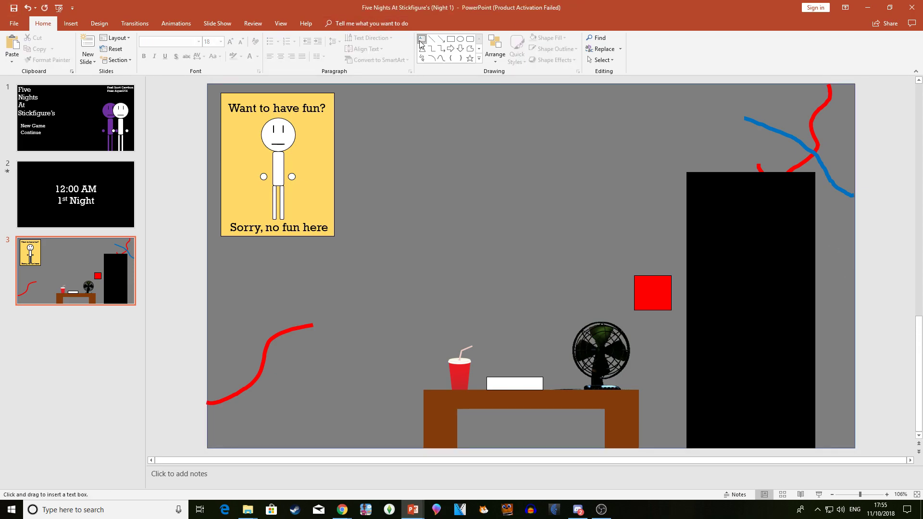
click(169, 205)
text(12:00 AM)
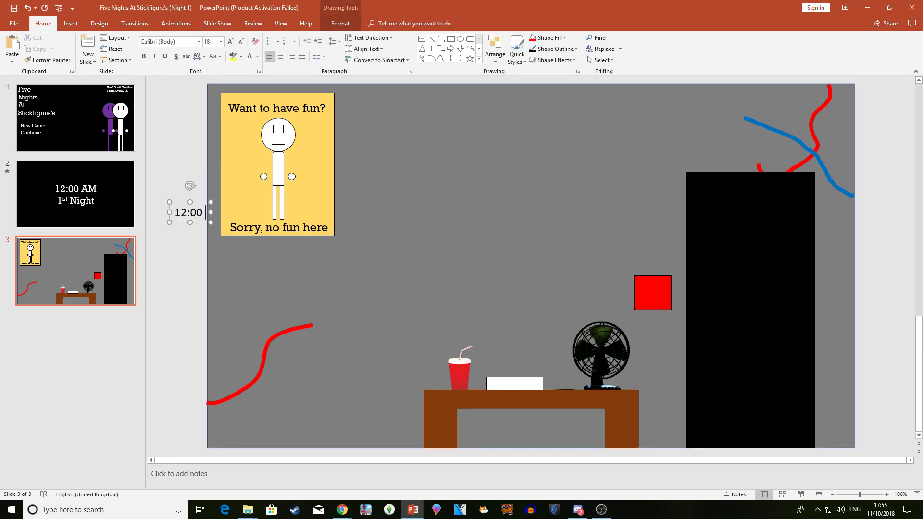
key(Return)
text(1)
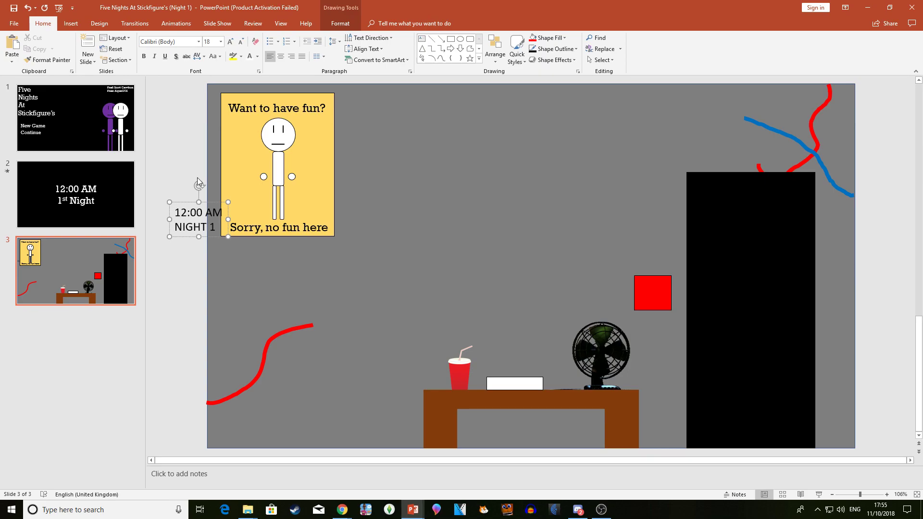
Step: Set the time and night text in Rockwell at size 36 and place it in the slide's upper-right corner above the doorway
drag(214, 202, 558, 124)
click(230, 41)
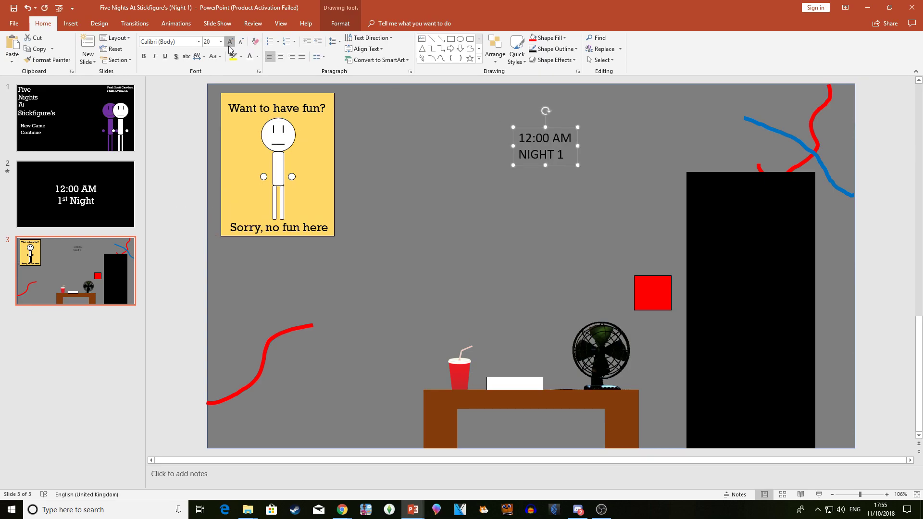
click(230, 41)
click(199, 41)
click(185, 99)
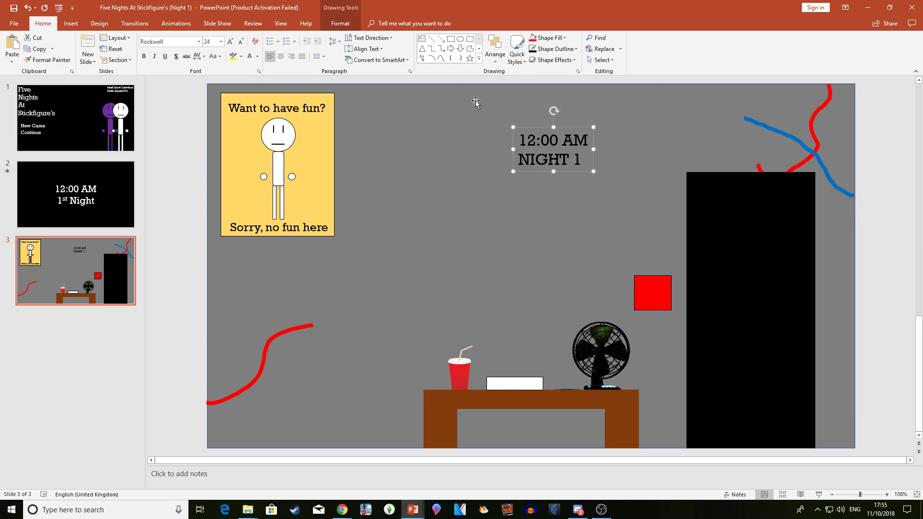
click(230, 42)
click(229, 42)
drag(525, 129, 751, 88)
key(Escape)
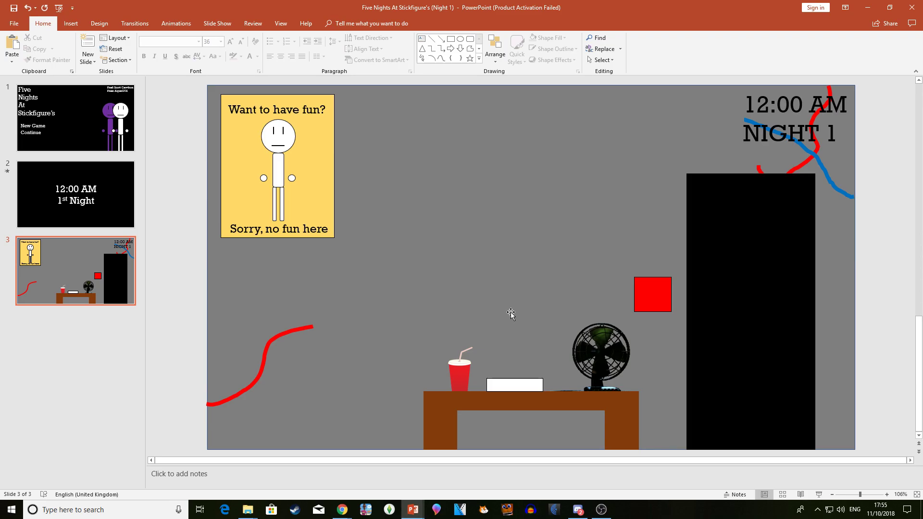
Step: Preview the office slide as a full-screen slide show and return to editing
click(217, 23)
click(46, 48)
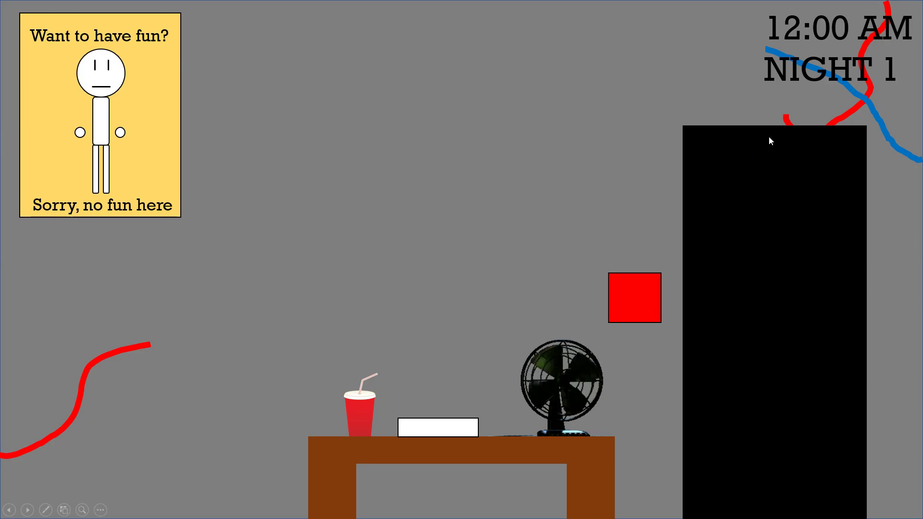
key(Escape)
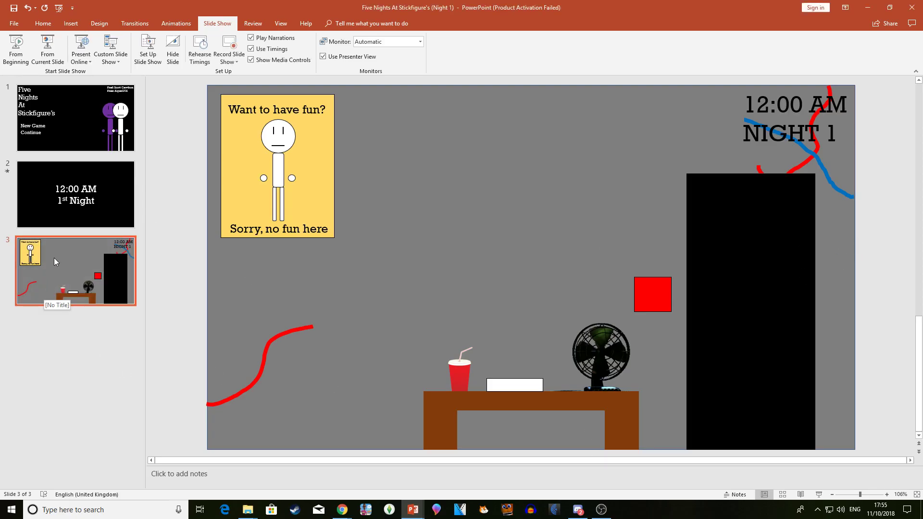
Step: Copy the office slide and paste it once directly after the original as slide 4
key(ctrl+c)
key(ctrl+v)
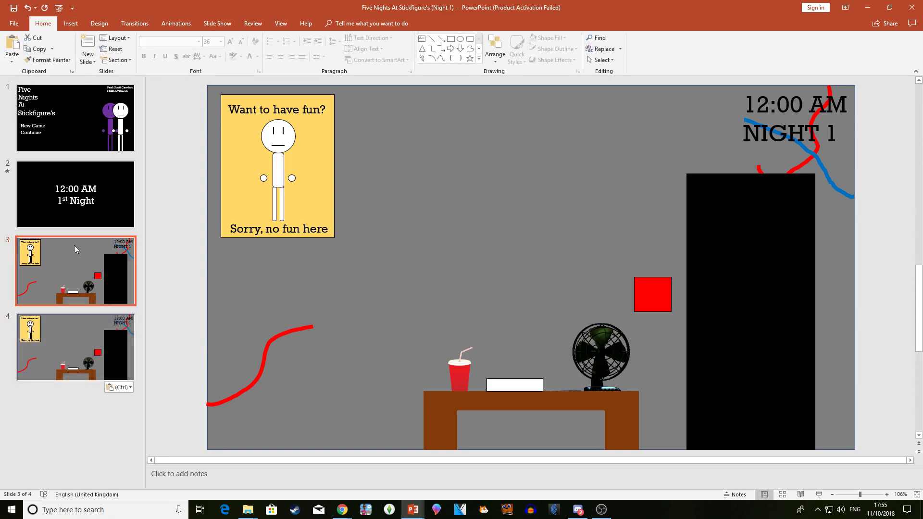
click(68, 353)
key(Delete)
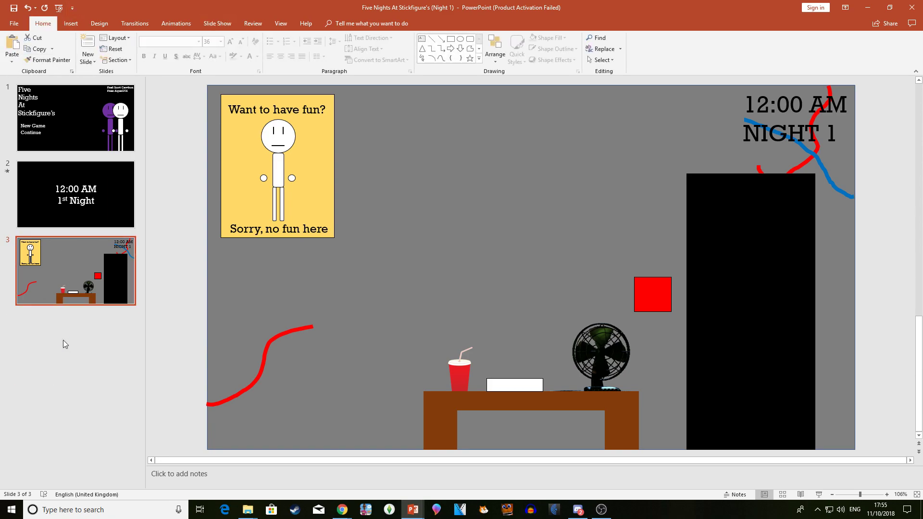
key(ctrl+v)
right_click(56, 258)
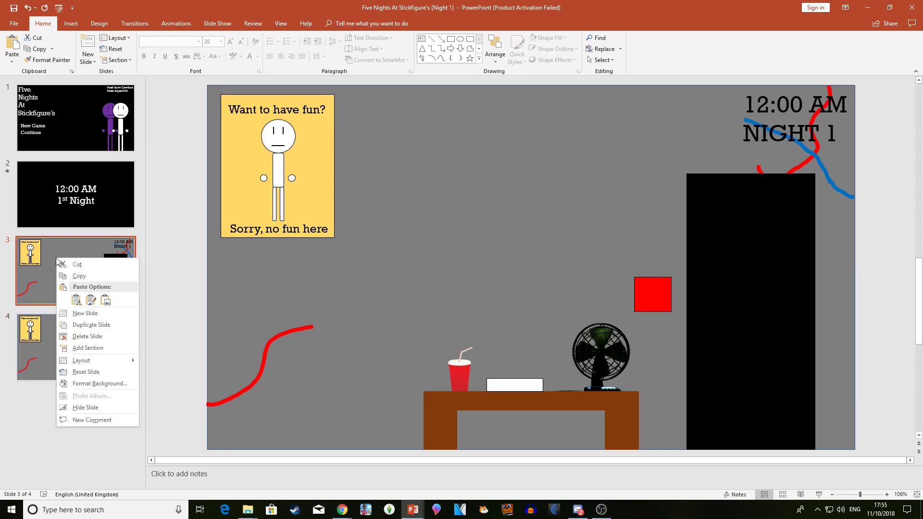
key(Escape)
click(51, 316)
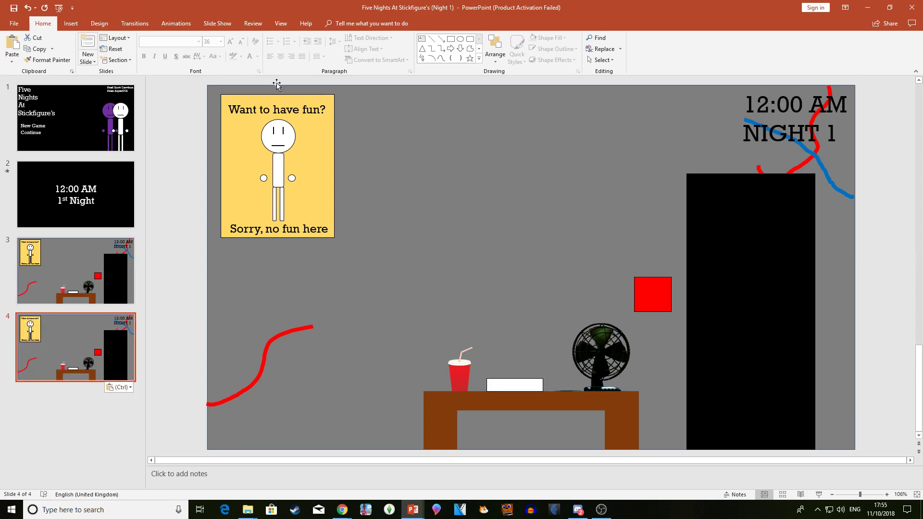
Step: Give the doorway rectangle on slide 4 a dark gray fill so it looks like a closed door
click(687, 195)
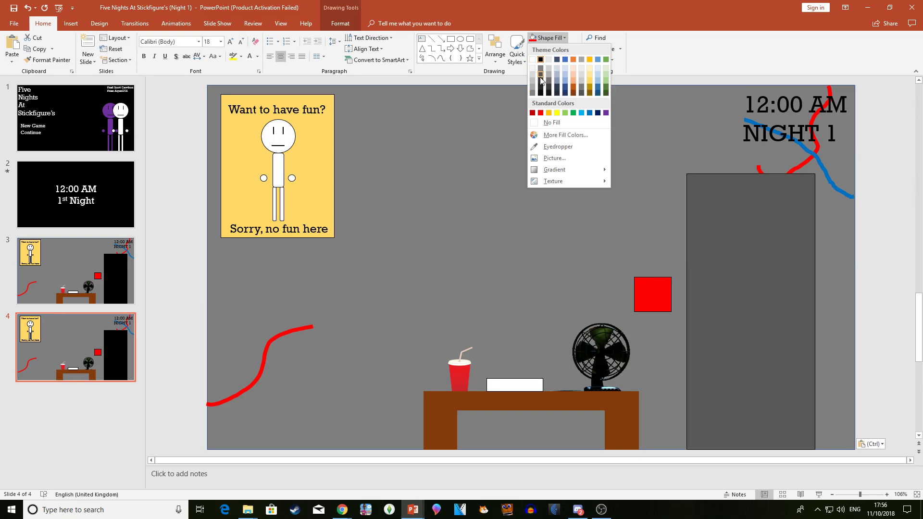
click(540, 73)
click(548, 49)
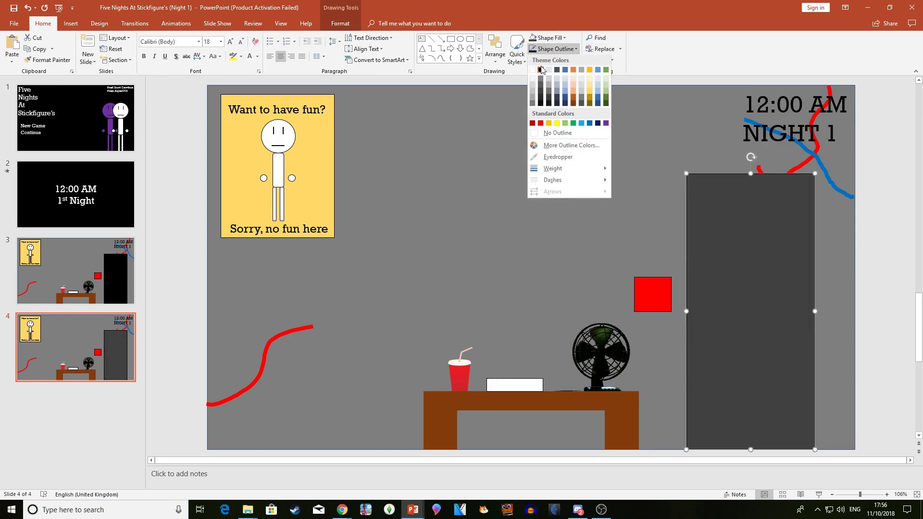
click(842, 216)
click(873, 238)
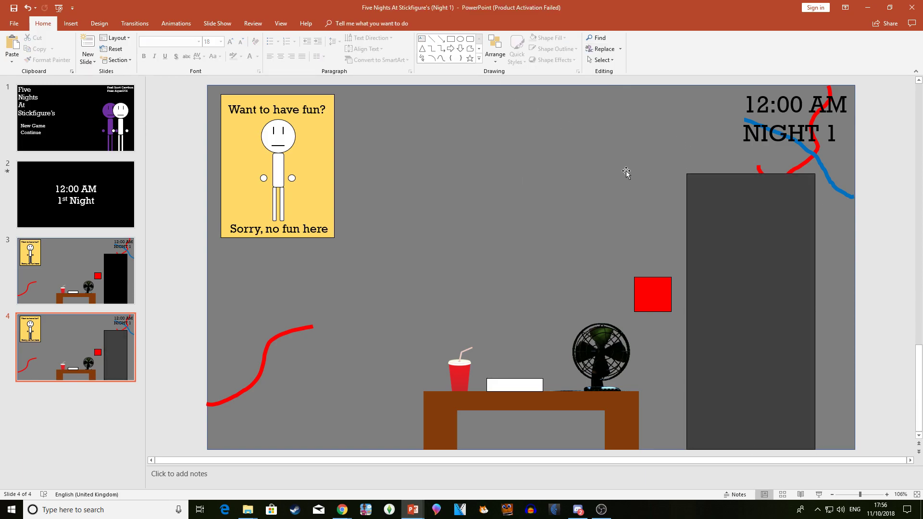
Step: Duplicate the dark gray door and shrink the copy to a low band across the door's bottom edge
click(714, 195)
key(ctrl+c)
key(ctrl+v)
mouse_move(775, 276)
mouse_down()
mouse_move(762, 260)
mouse_move(765, 268)
mouse_up()
scroll(749, 159, up, 1)
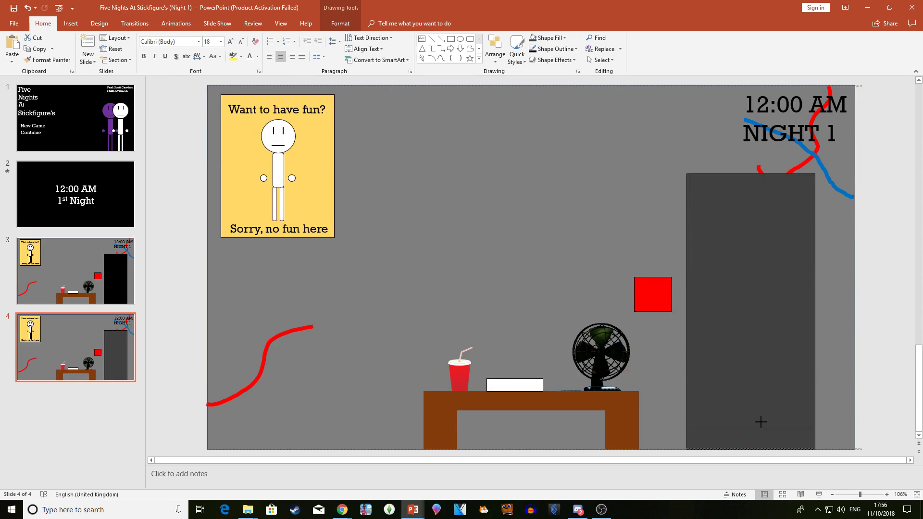
drag(760, 416, 760, 415)
Step: Fill the band at the door's base with standard orange and align it with the slide's bottom edge
click(564, 38)
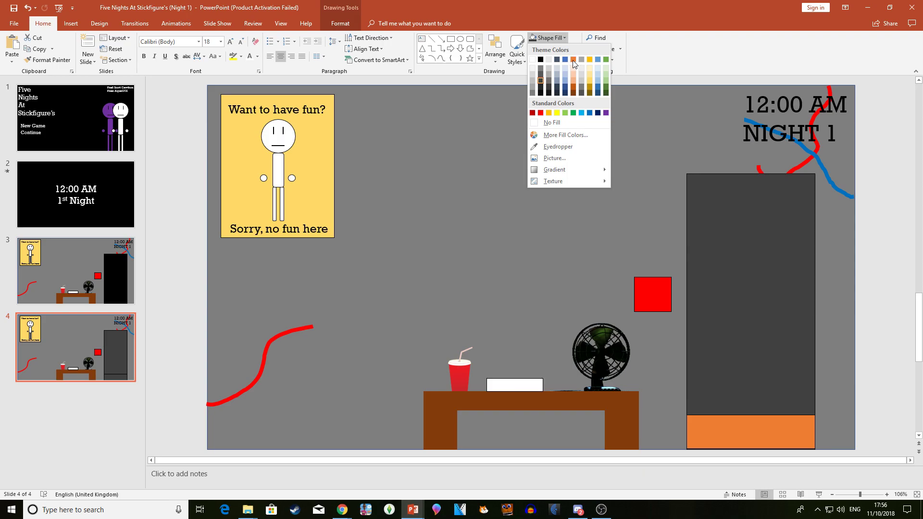
click(550, 113)
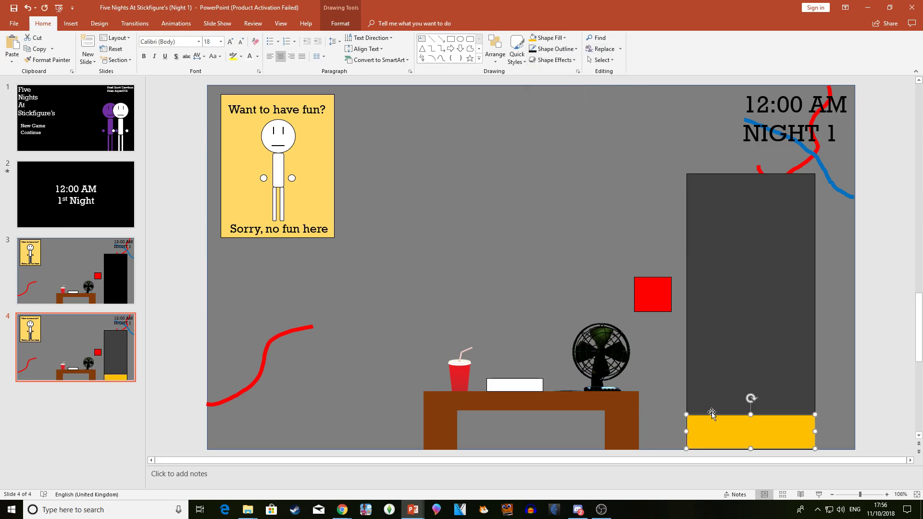
drag(703, 430, 704, 432)
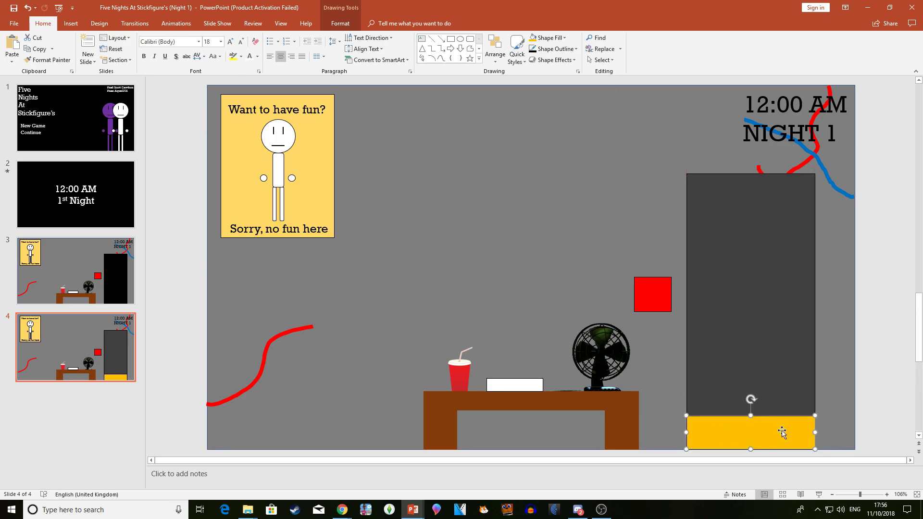
Step: Try a black rectangular window with a black outline on the upper part of the door, and delete it
drag(775, 424, 749, 255)
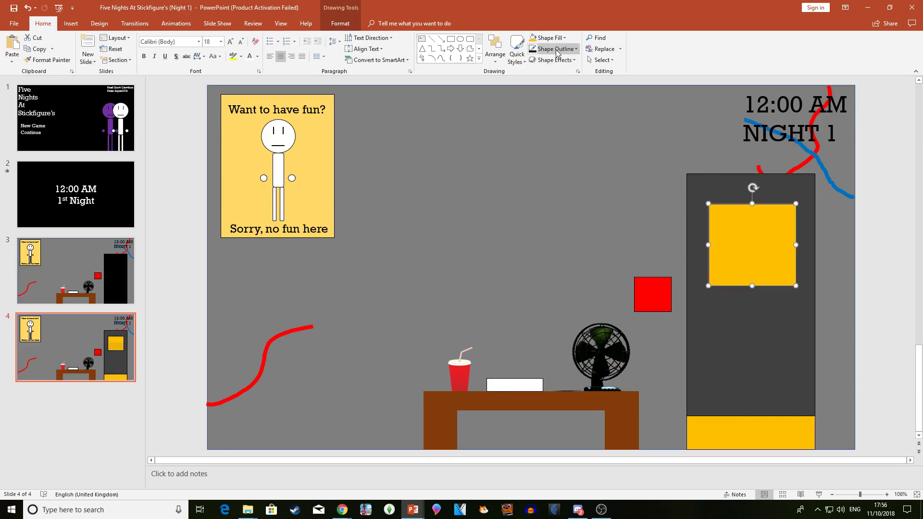
click(548, 38)
click(538, 73)
click(555, 49)
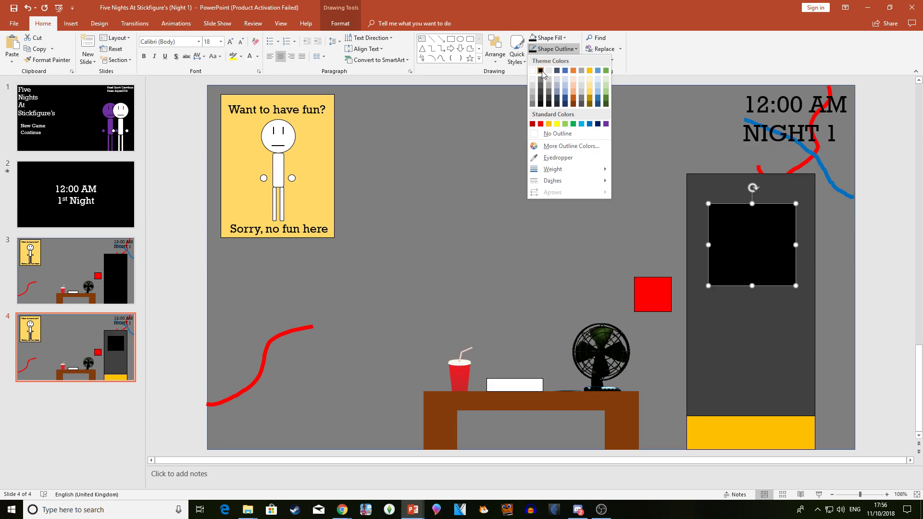
click(542, 72)
click(880, 209)
click(786, 227)
key(Delete)
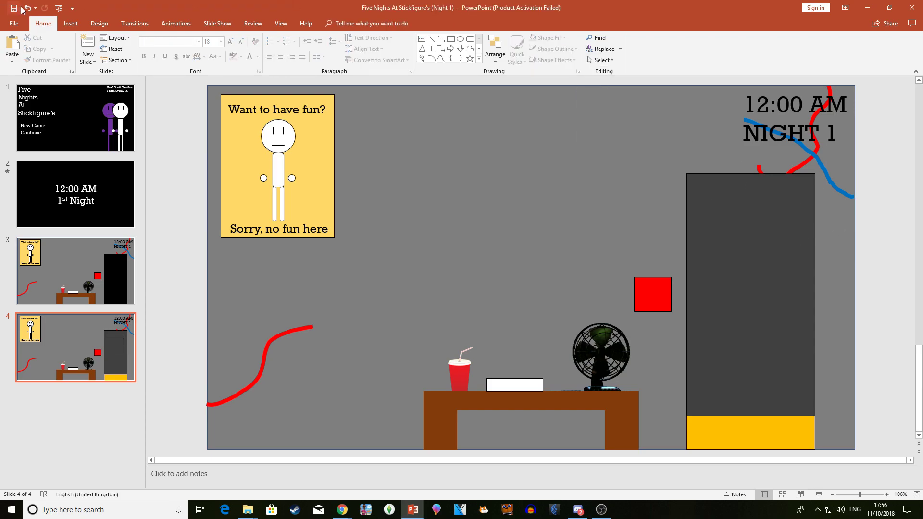
Step: Compare the open and closed door slides, and hyperlink the red square on slide 3 to Slide 4 as a click action
click(52, 269)
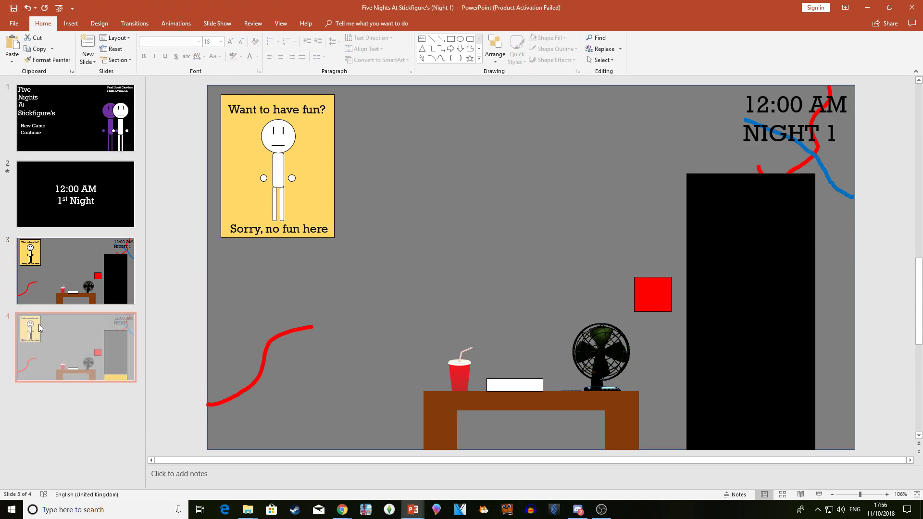
click(39, 323)
click(46, 269)
click(642, 284)
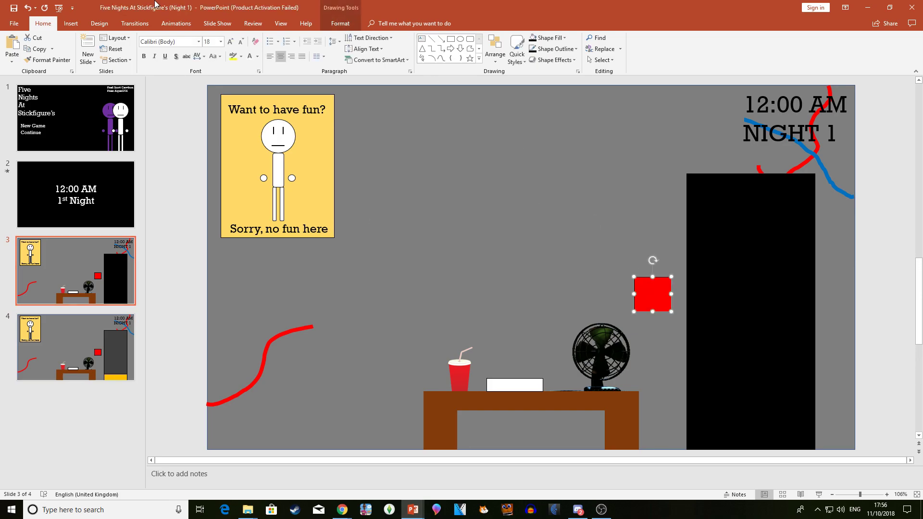
click(71, 24)
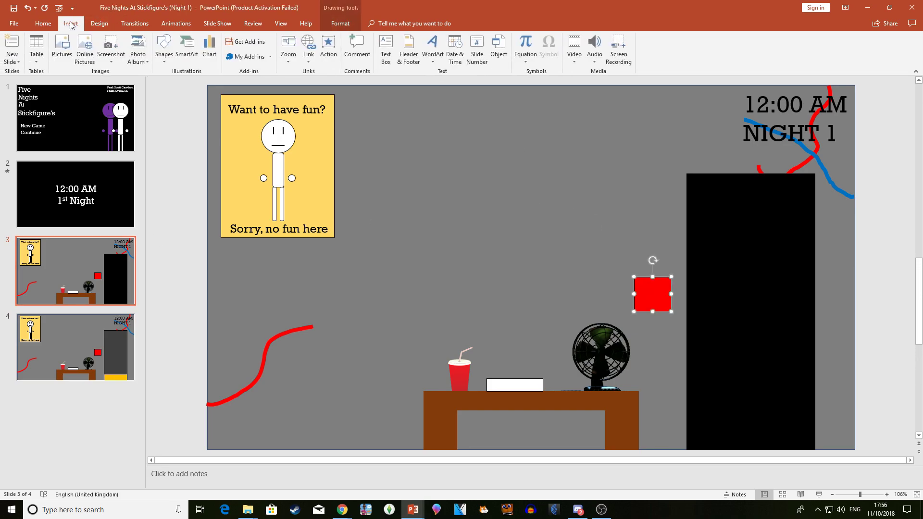
click(328, 48)
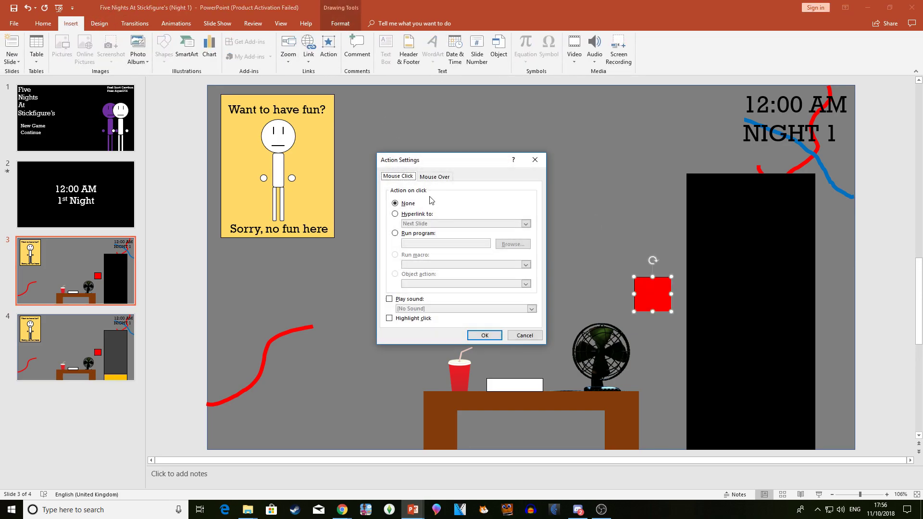
click(395, 214)
click(461, 224)
click(413, 296)
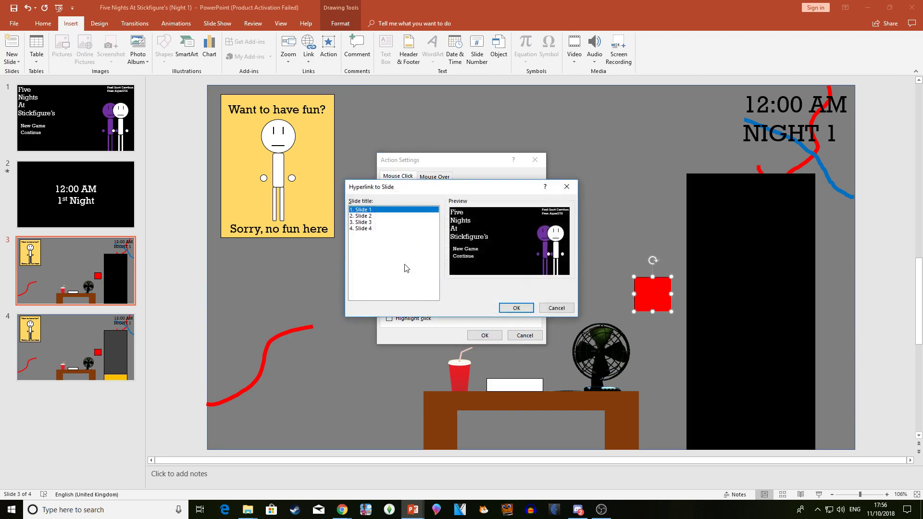
click(369, 229)
click(515, 307)
click(483, 335)
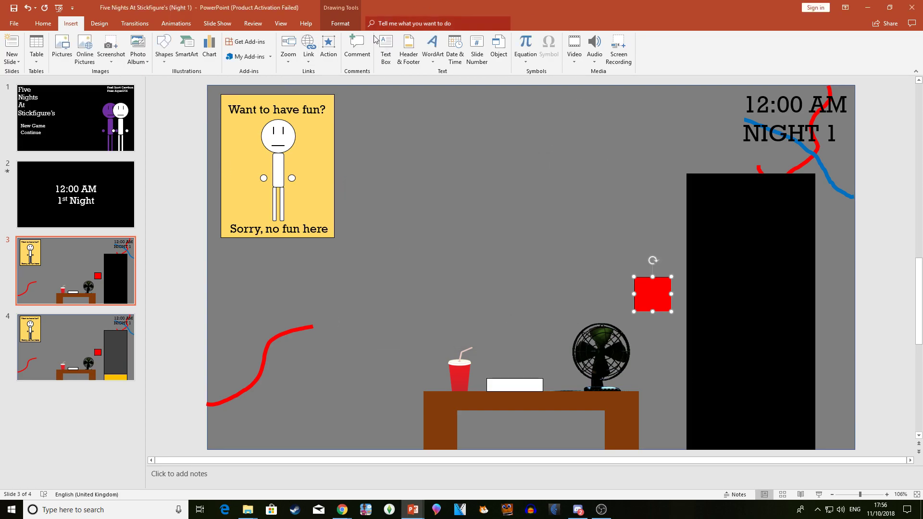
Step: Make the red square's action on slide 3 play the Click sound
click(328, 47)
click(399, 300)
click(462, 309)
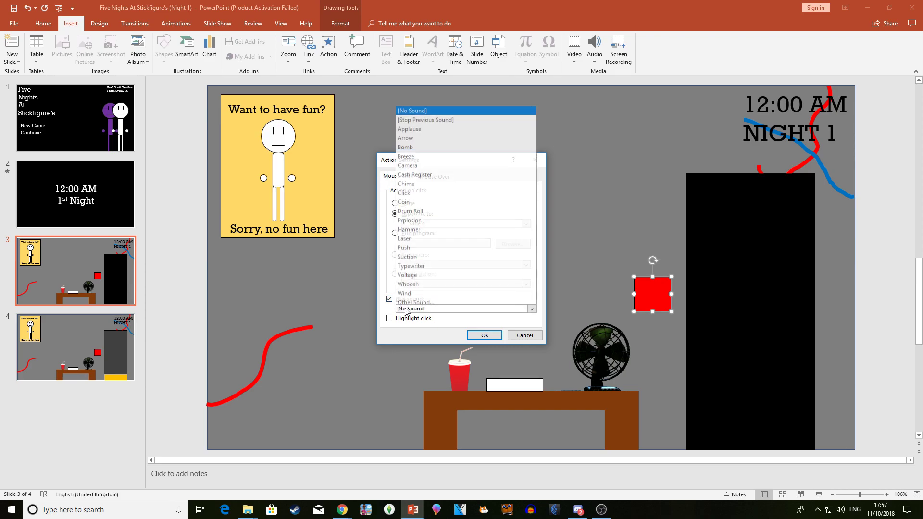
click(407, 191)
click(484, 335)
Step: Hyperlink the red square on slide 4 to Slide 3 as its click action
click(58, 330)
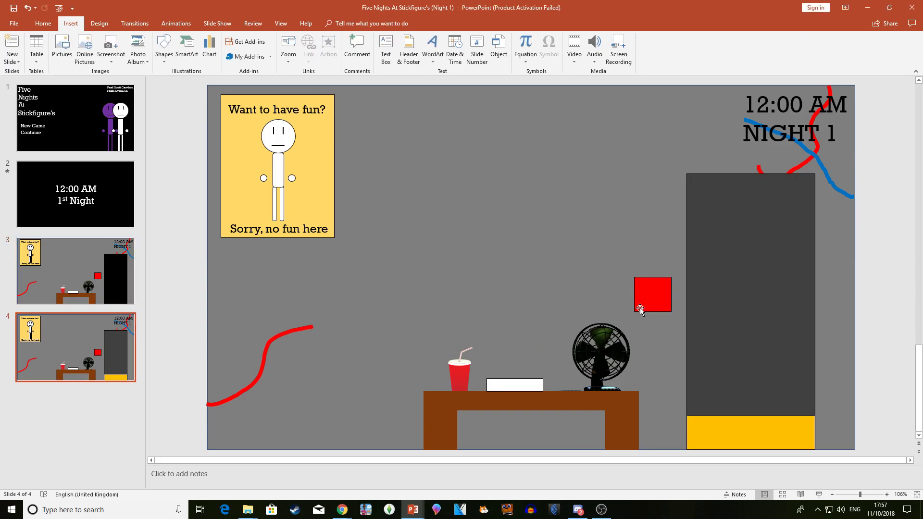
click(640, 308)
click(328, 48)
click(426, 217)
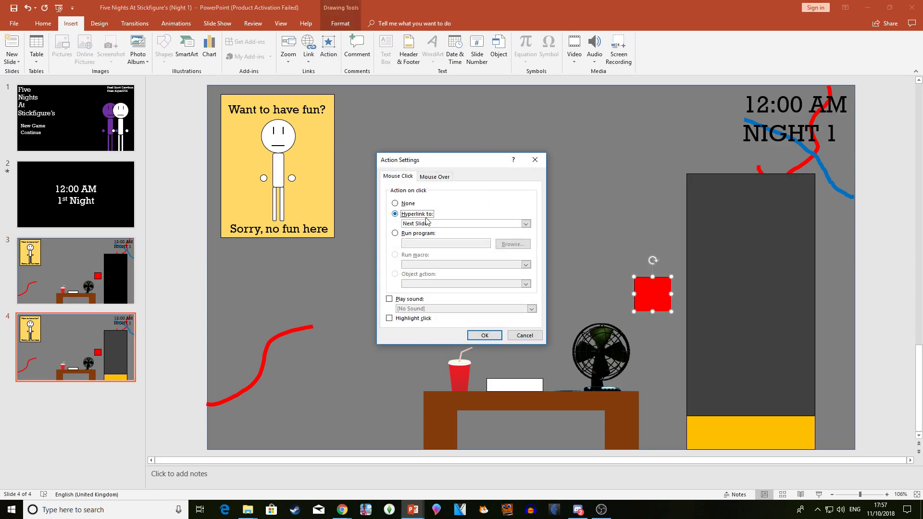
click(426, 223)
click(414, 287)
click(380, 222)
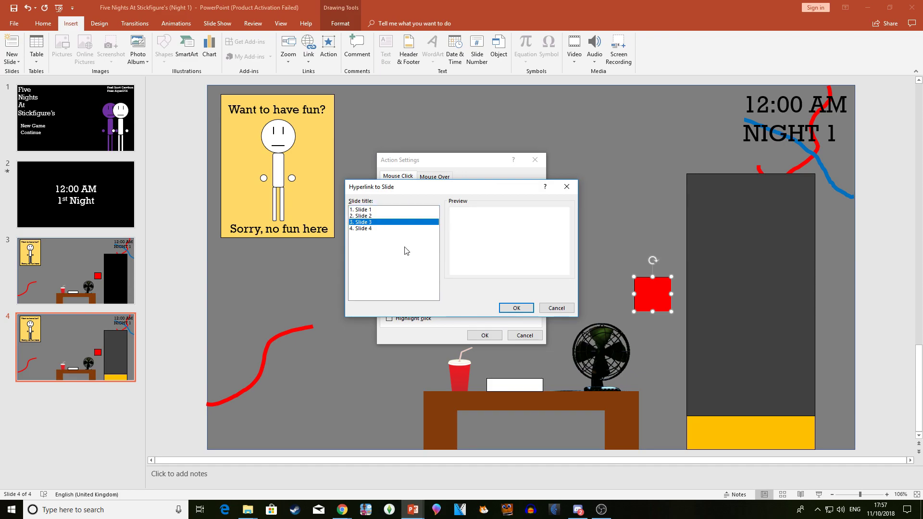
click(516, 307)
Step: Make the red square's action on slide 4 play the Click sound, and apply the action settings
click(416, 299)
click(422, 309)
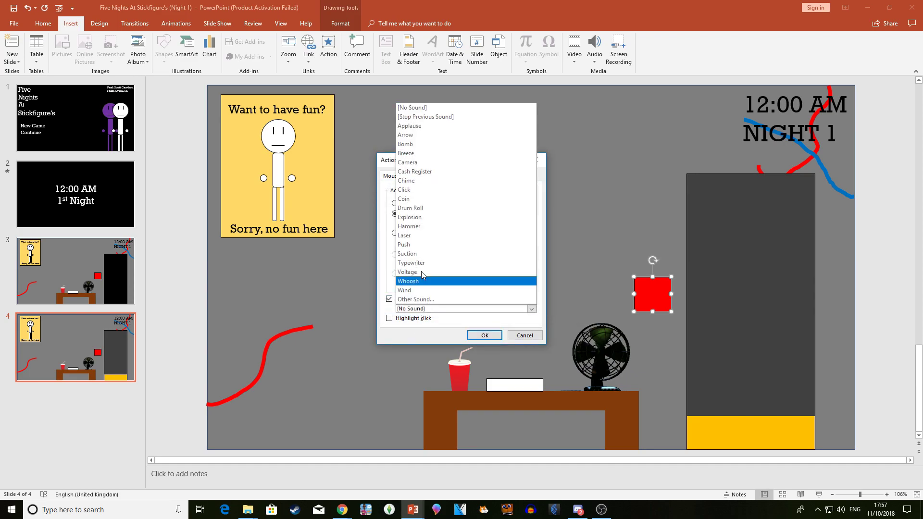
click(405, 190)
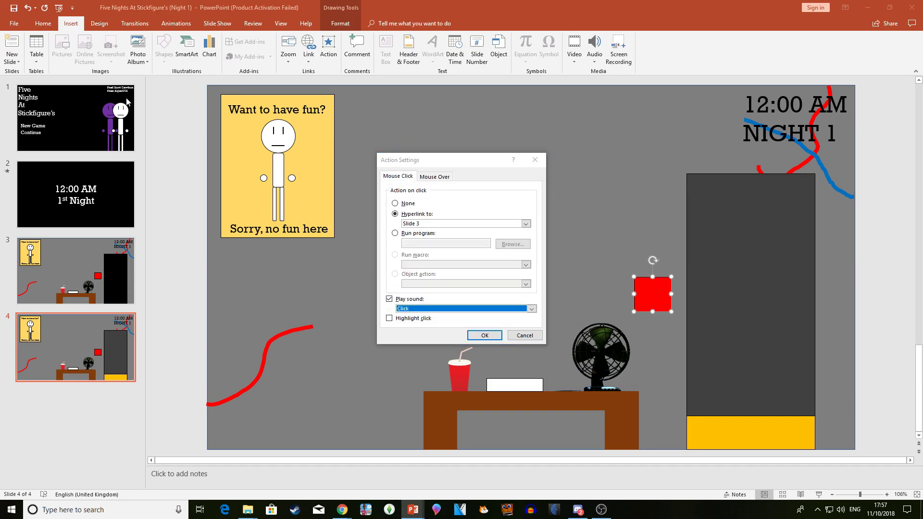
click(478, 332)
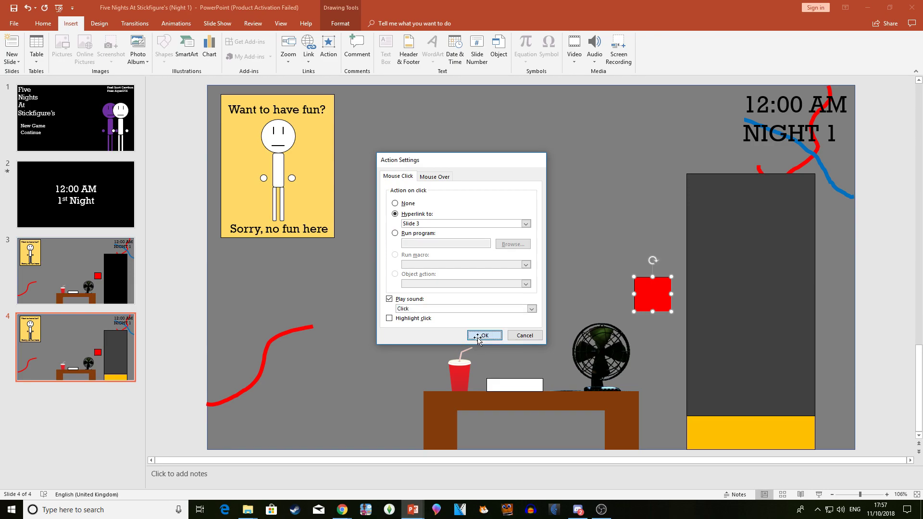
Step: Play the slide show from slide 3, test opening and closing the door repeatedly with the red square, and end the show
click(53, 281)
click(217, 23)
click(39, 50)
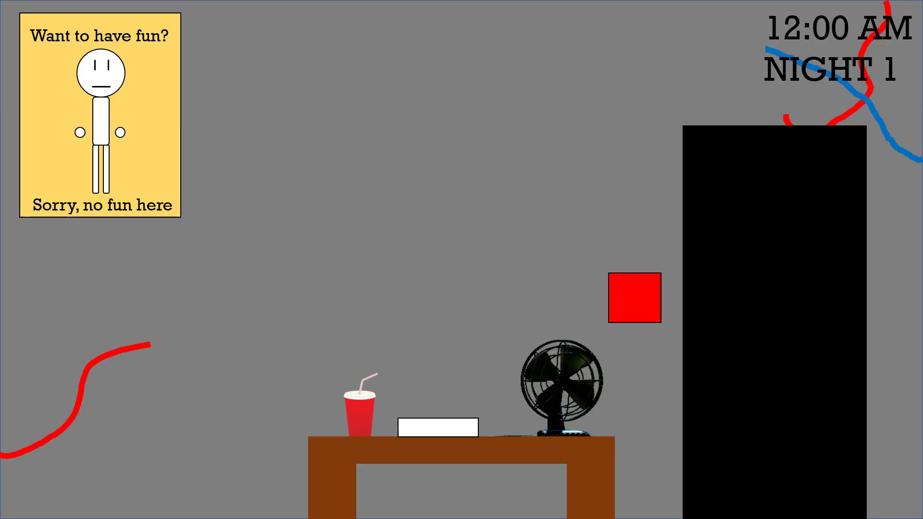
click(623, 308)
click(628, 293)
click(629, 293)
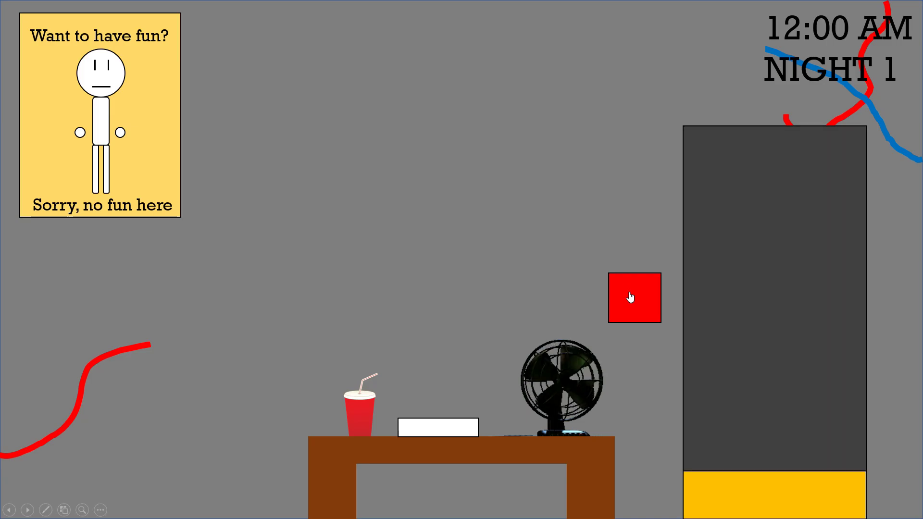
click(628, 293)
click(630, 297)
click(630, 297)
click(630, 298)
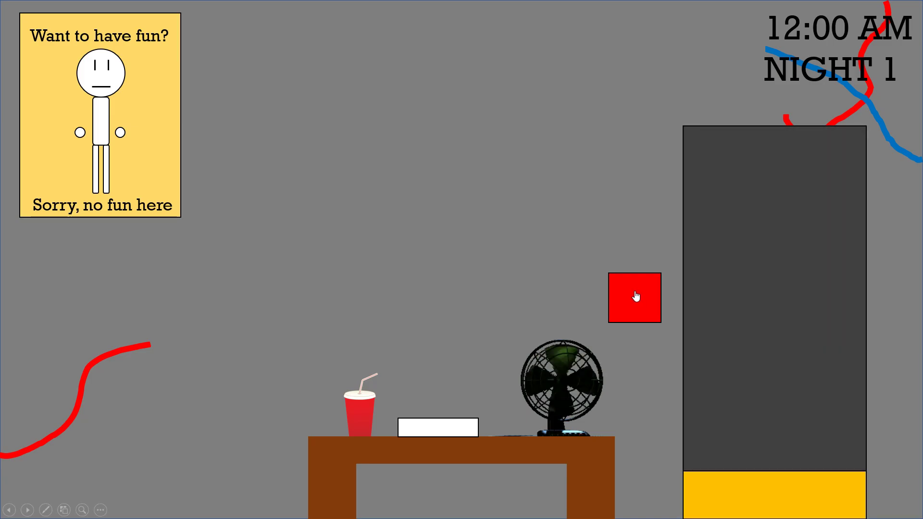
click(640, 294)
key(Escape)
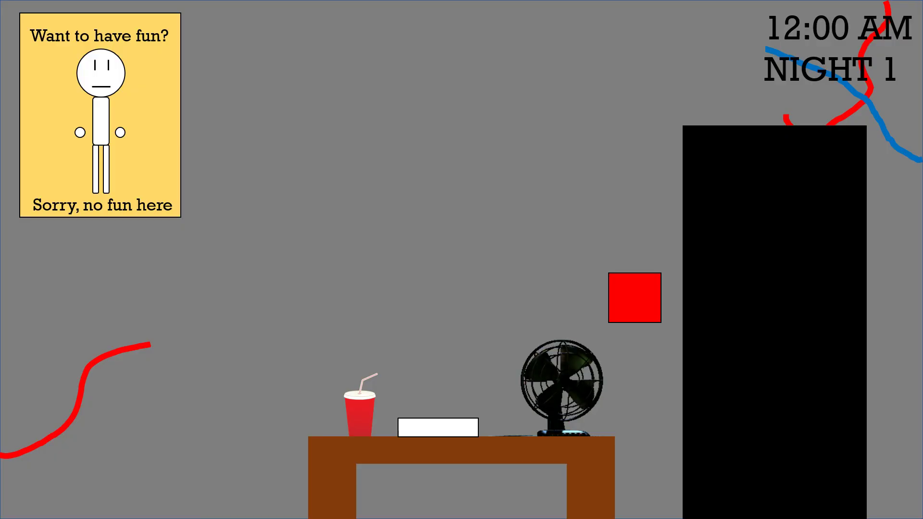
click(641, 299)
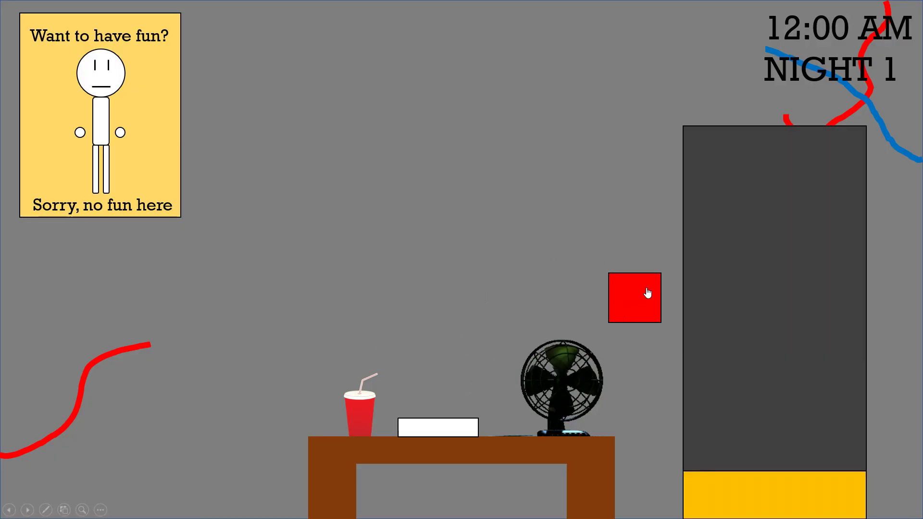
click(633, 317)
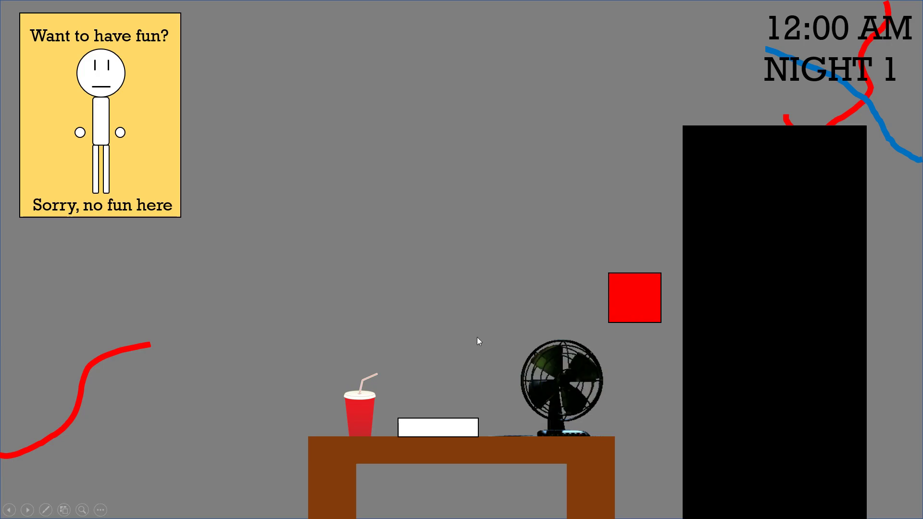
click(643, 286)
click(642, 286)
key(Escape)
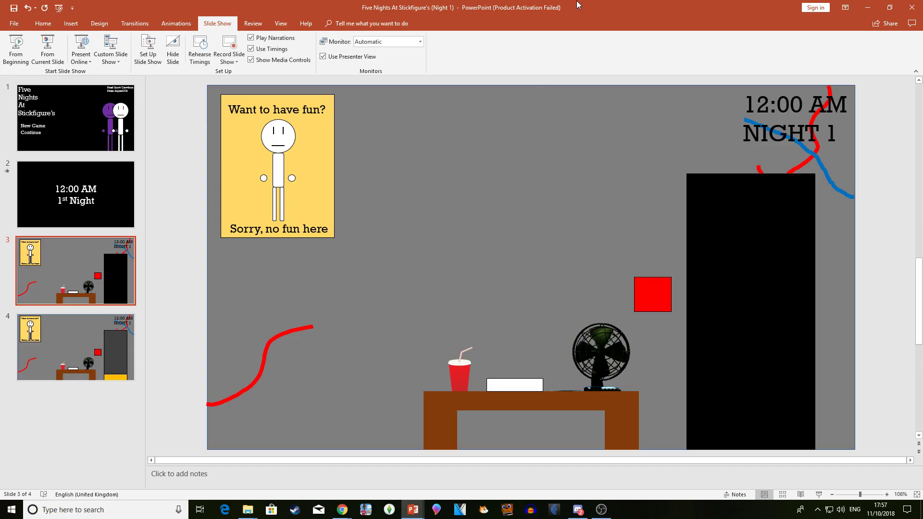
Step: Minimise the Templates folder window and return the presentation window to full screen size
drag(575, 5, 412, 92)
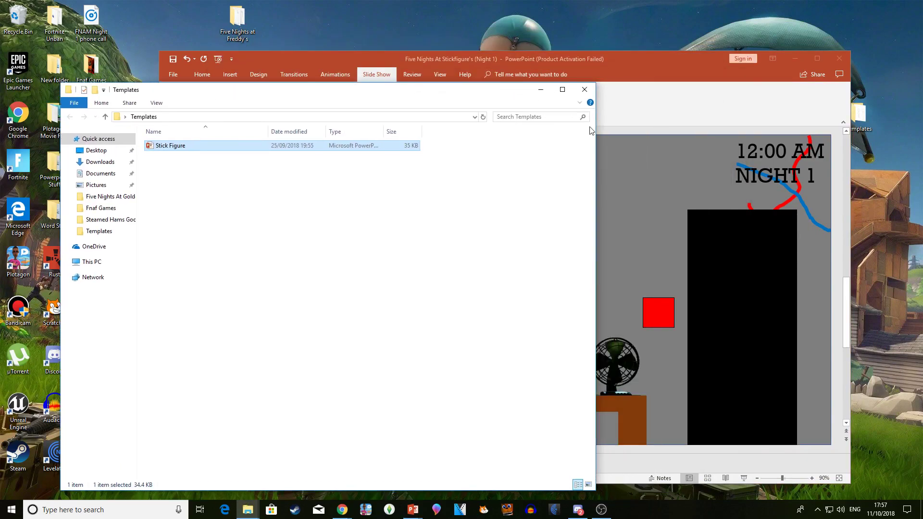
click(549, 91)
drag(552, 63, 566, 2)
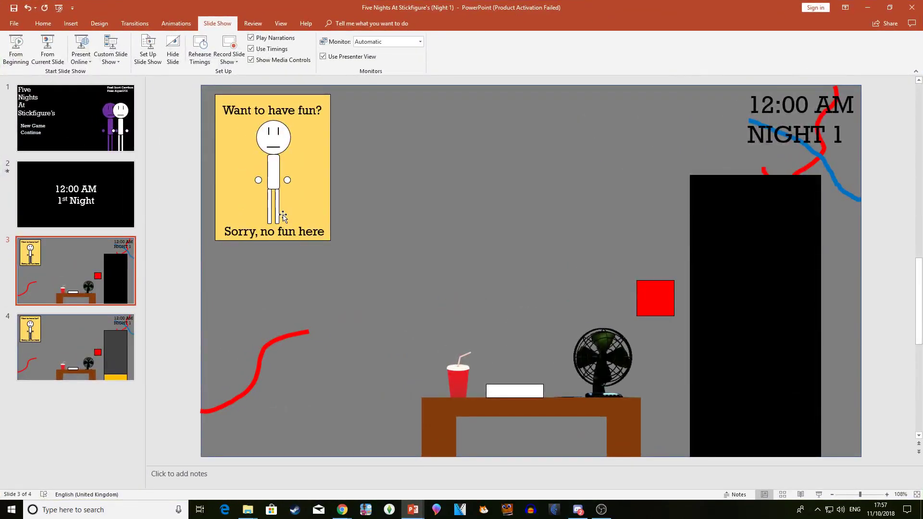
click(48, 48)
key(Escape)
double_click(565, 4)
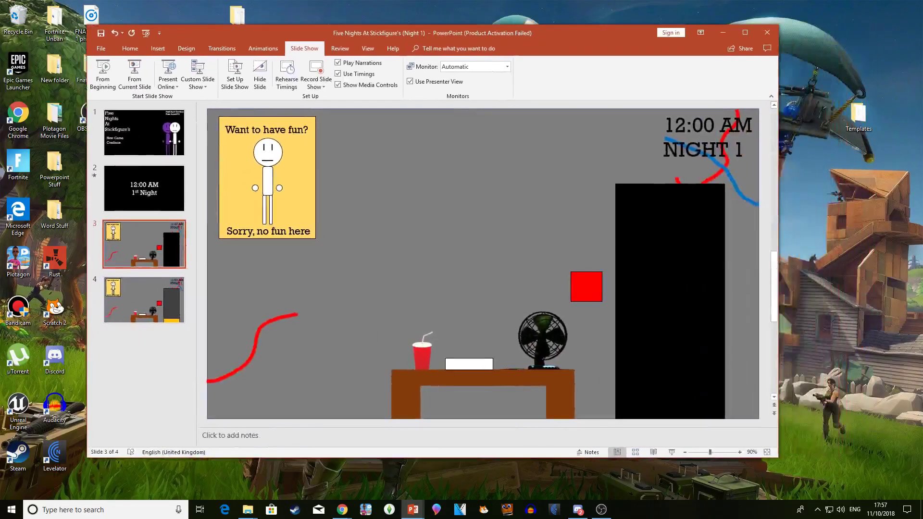
click(601, 510)
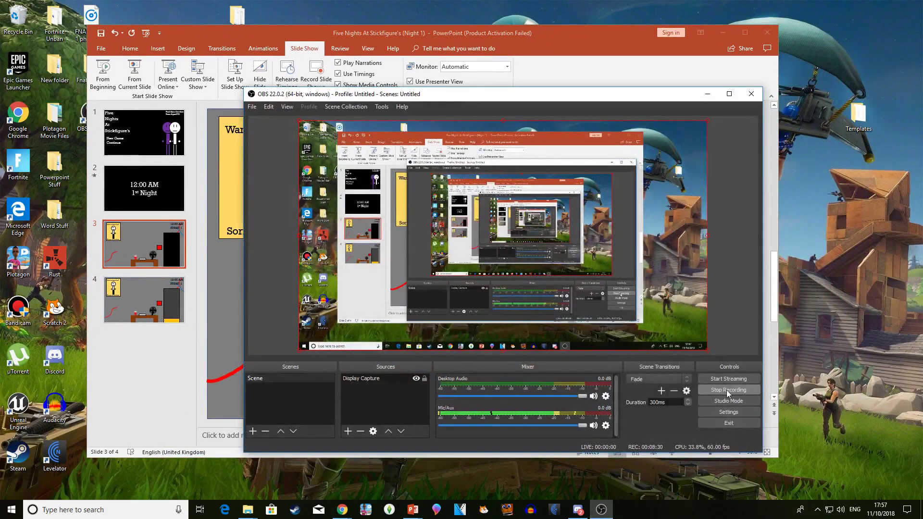